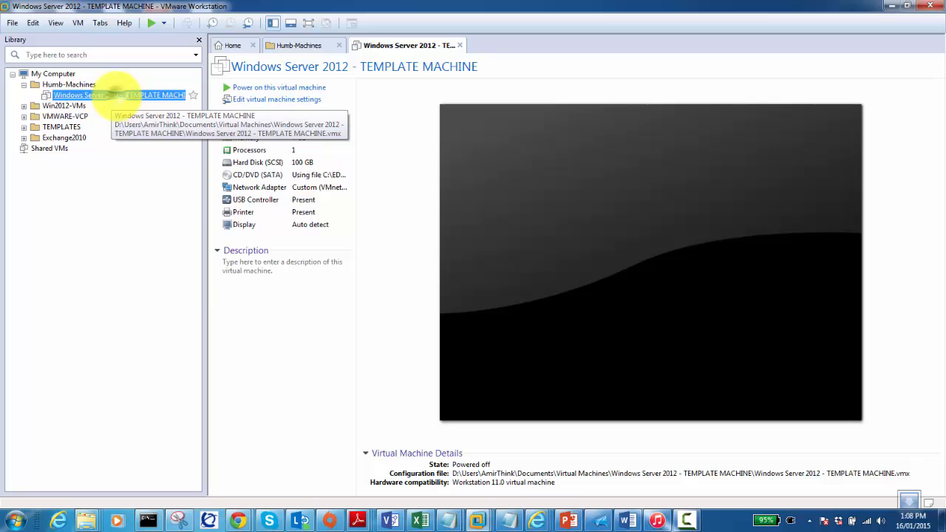
Clone the Windows Server 2012 template from its current state as a full clone
right_click(116, 95)
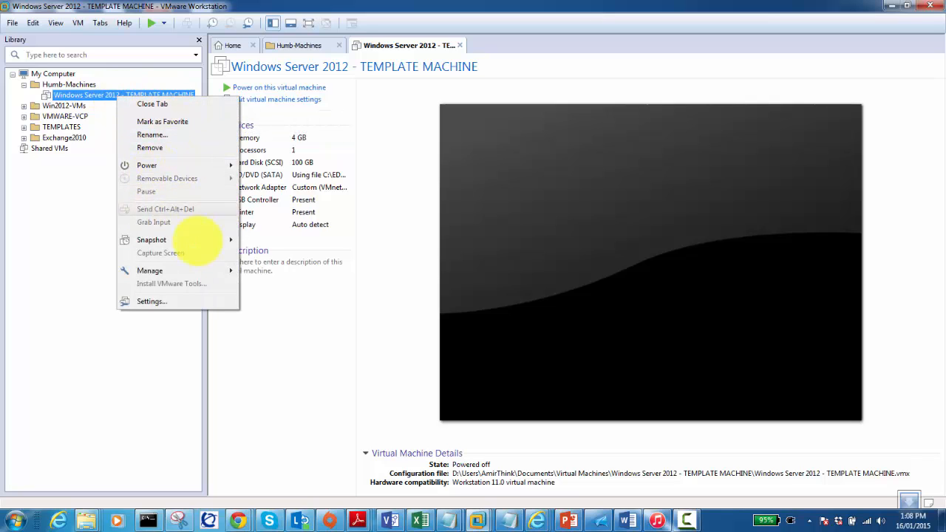
mouse_move(190, 275)
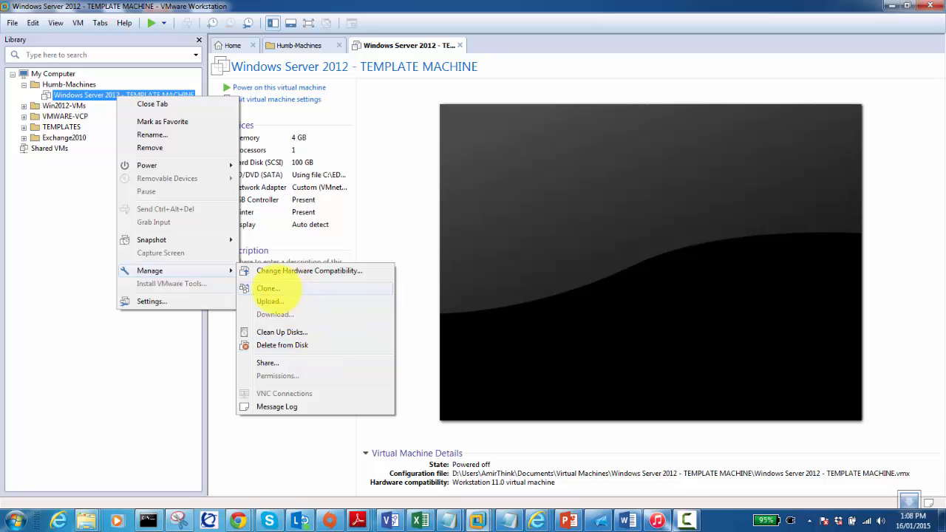
click(275, 289)
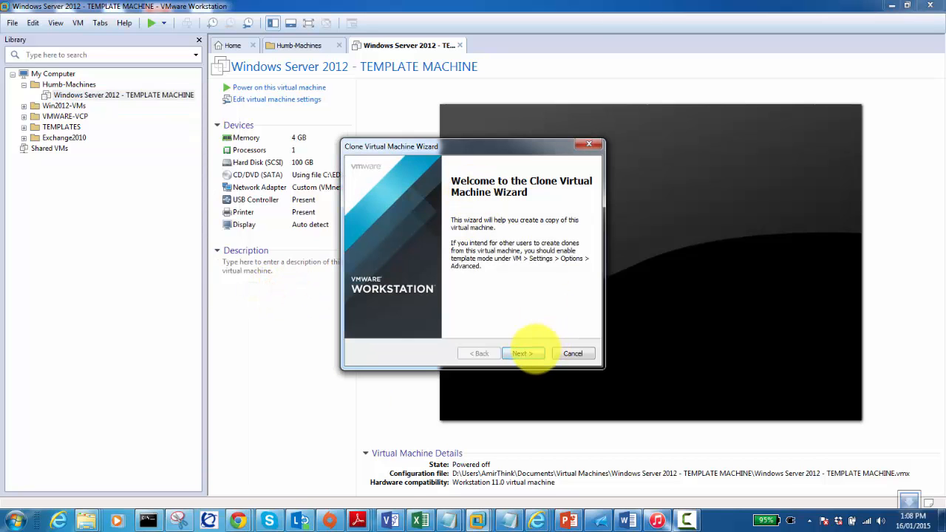
click(534, 354)
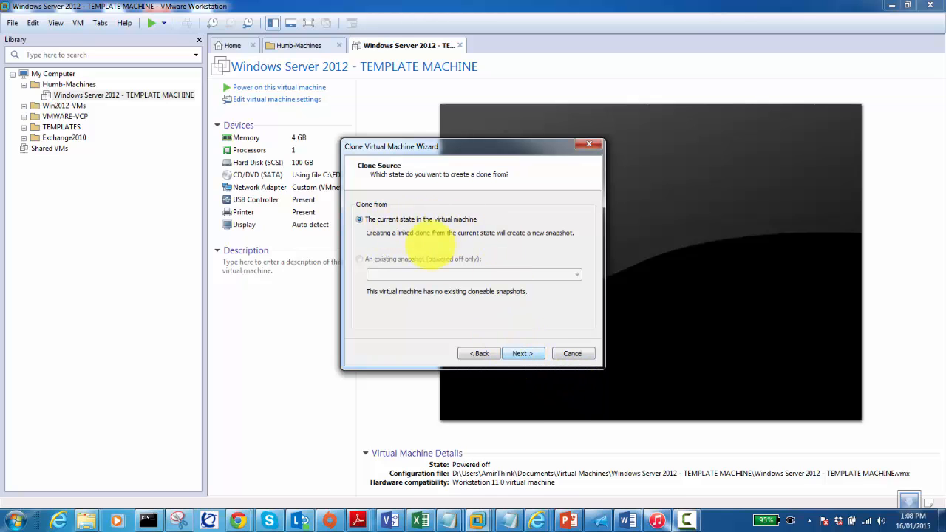
click(522, 355)
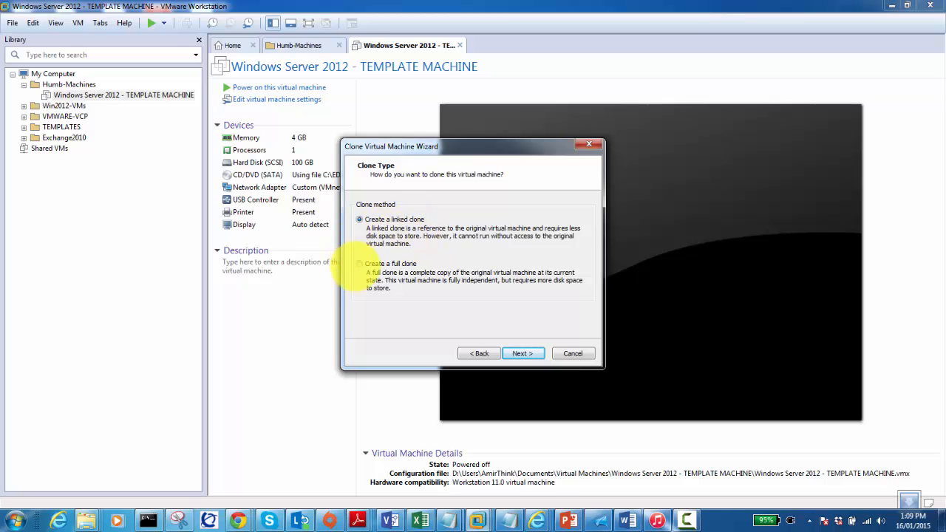
click(359, 264)
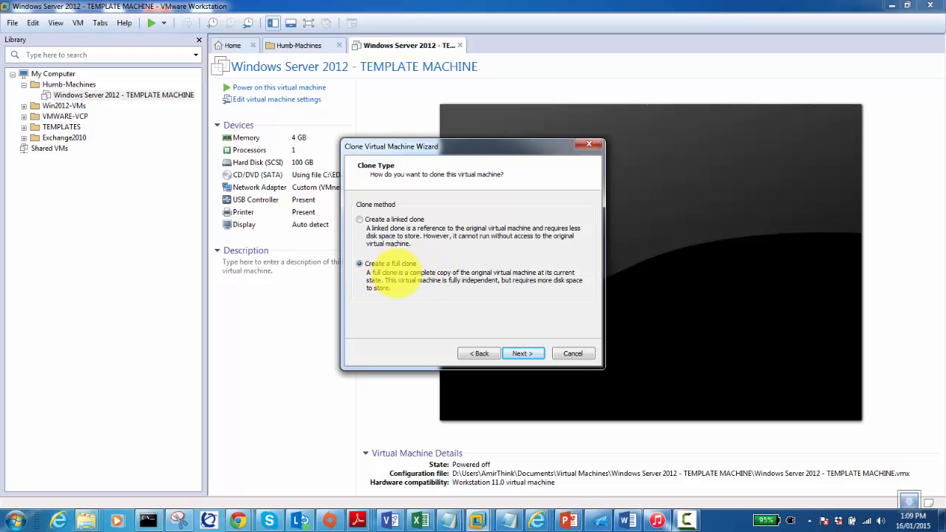
click(514, 353)
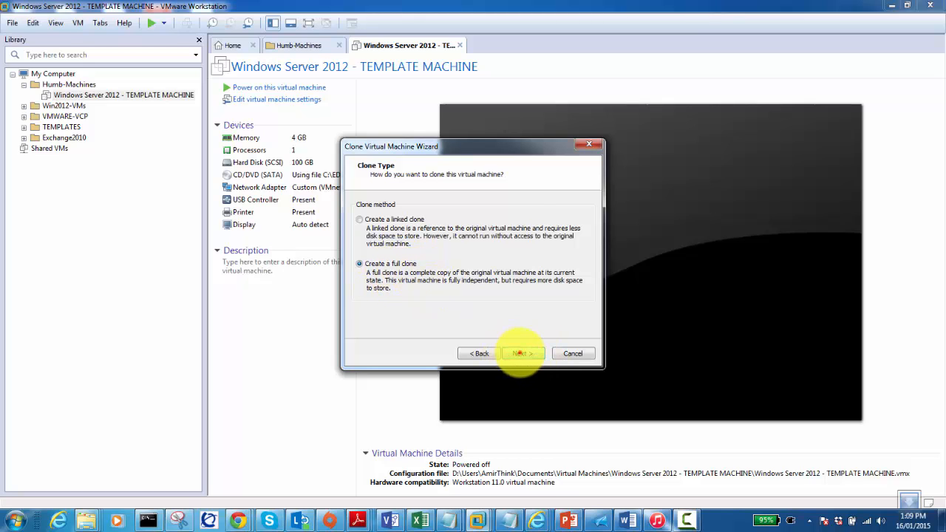
Name the clone Server01-Humb and change its storage location from drive C to D
click(521, 354)
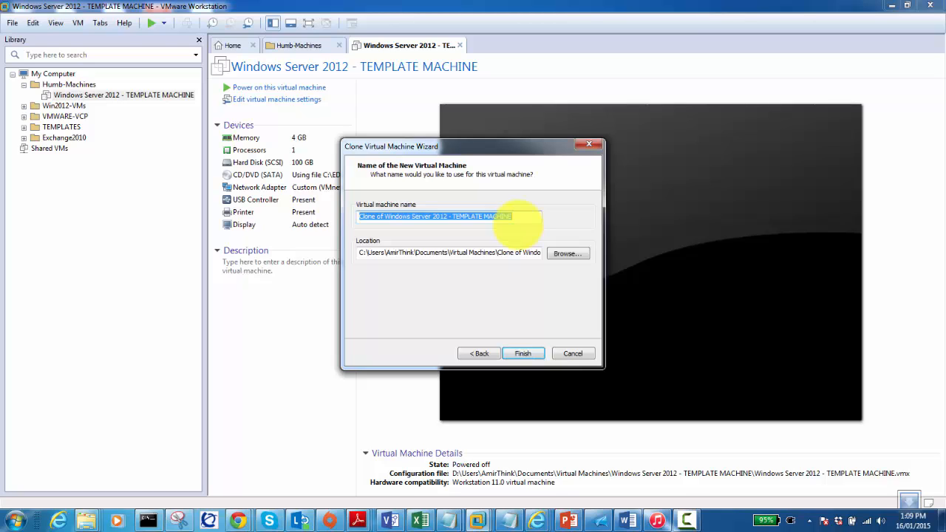
text(Server01-Humb)
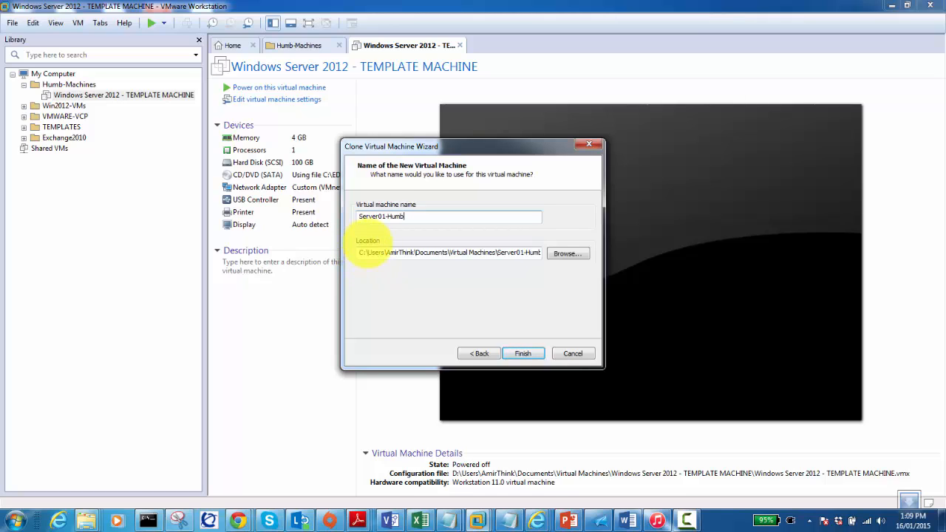
click(359, 252)
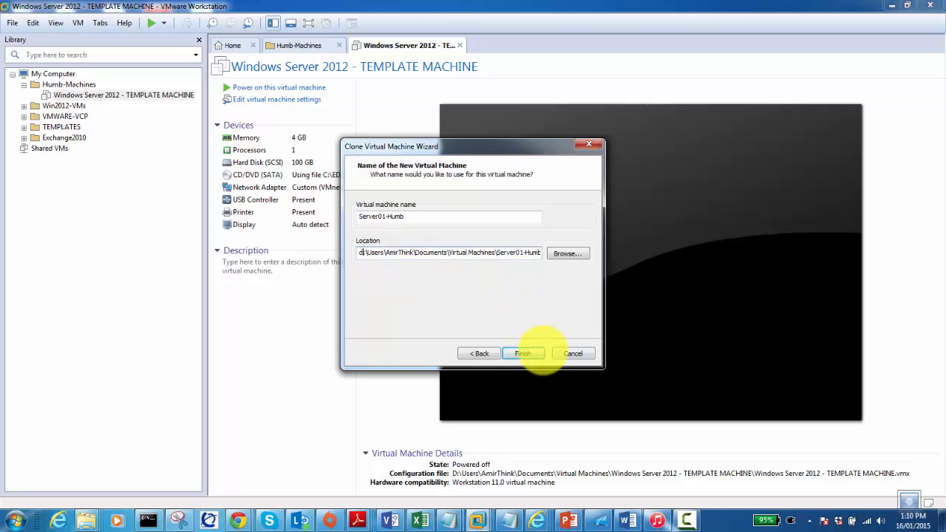
Finish the wizard so the Server01-Humb full clone is created
click(523, 352)
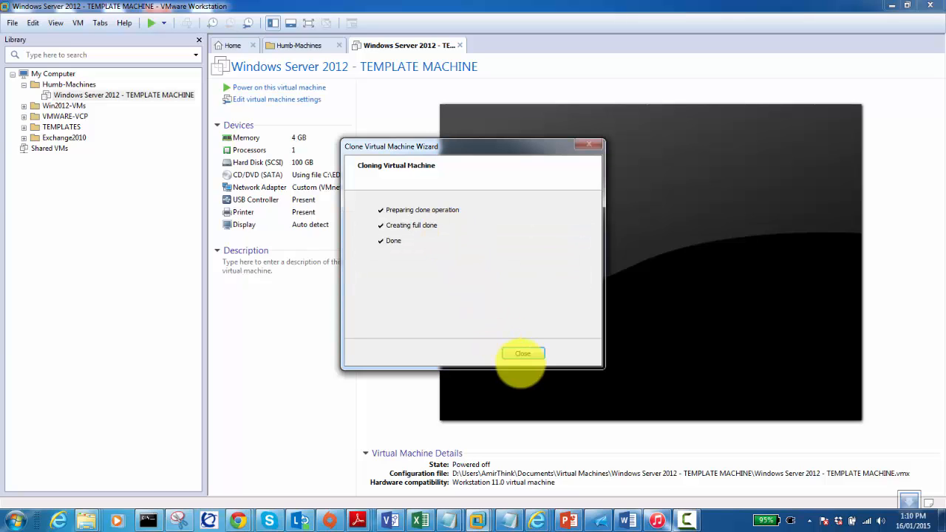
Move Server01-Humb into the Humb-Machines library folder and reselect the template machine
click(522, 353)
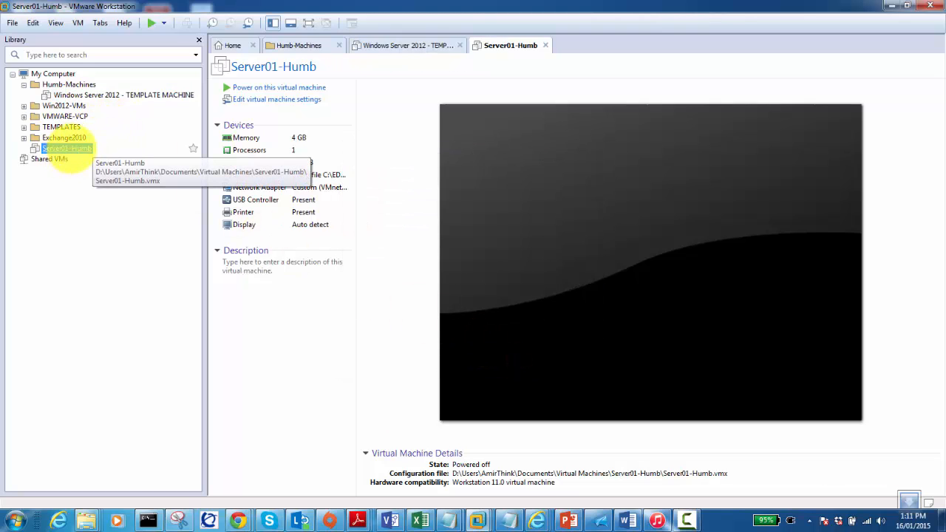
drag(59, 150, 74, 86)
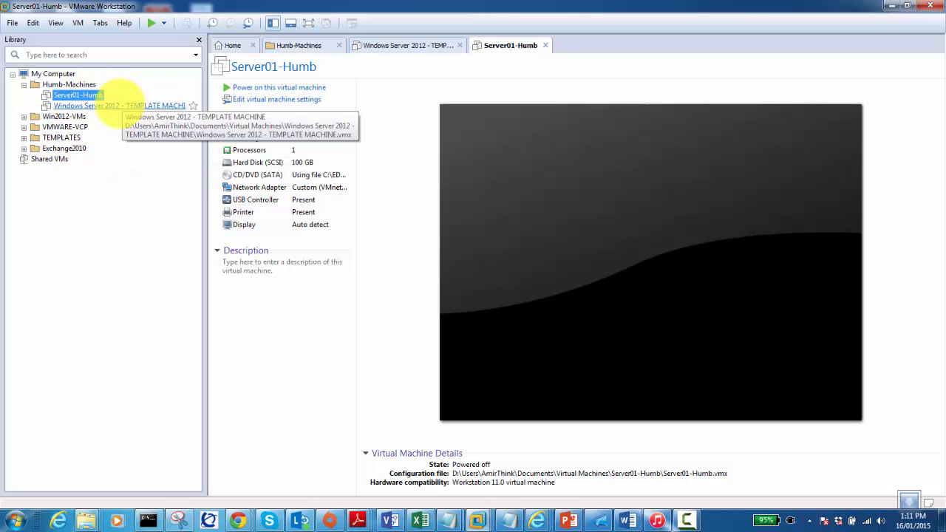
click(118, 106)
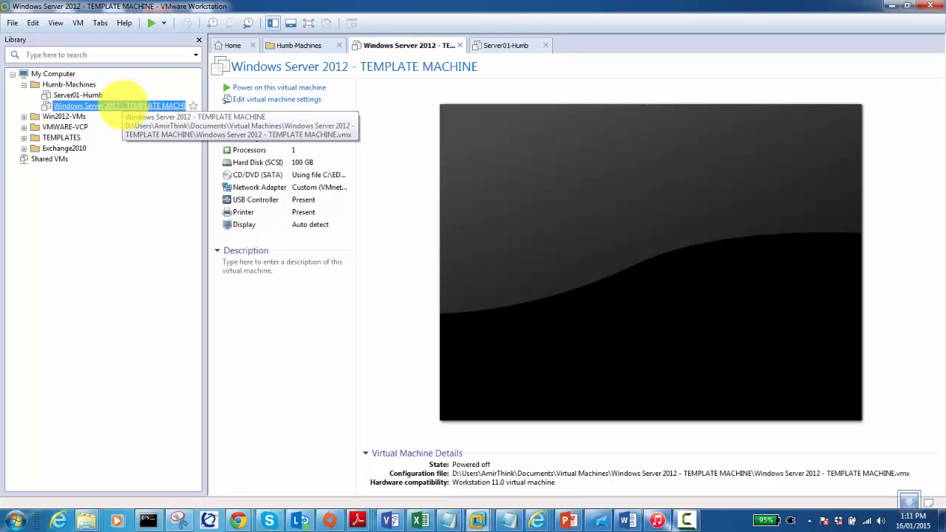
Start a second full clone of the template named Server02-Humb, selecting the location's drive letter
right_click(118, 106)
mouse_move(196, 280)
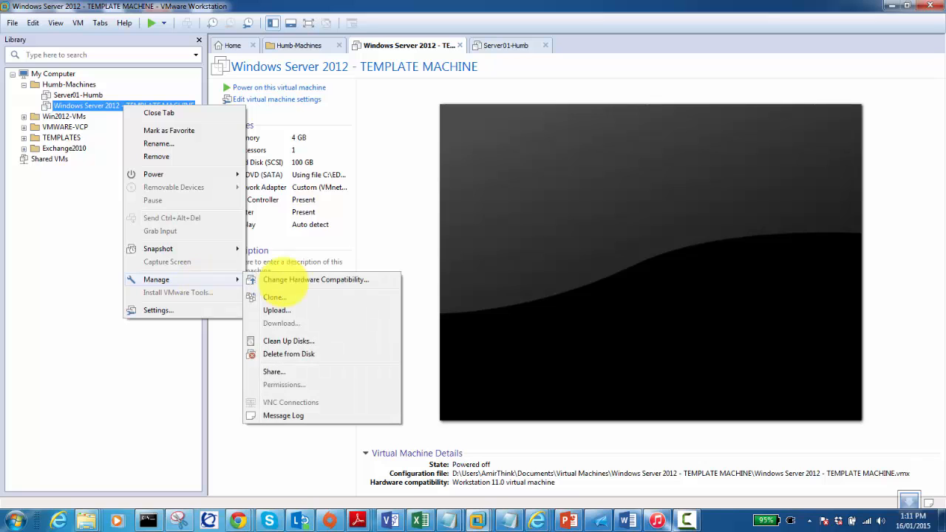
click(296, 297)
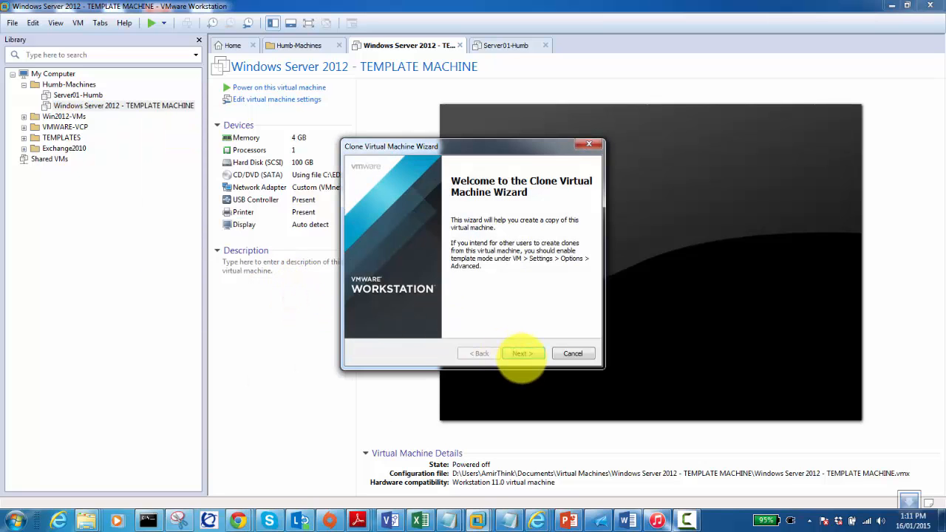
click(522, 353)
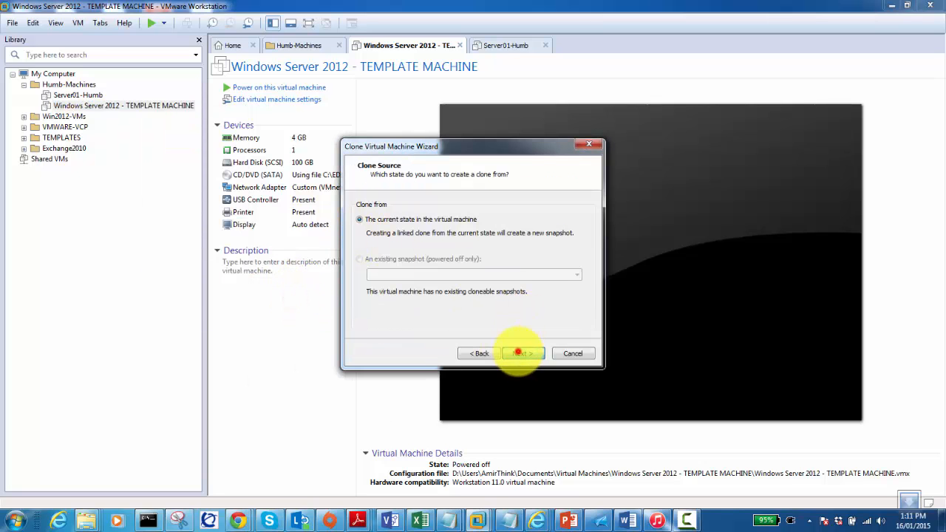
click(522, 353)
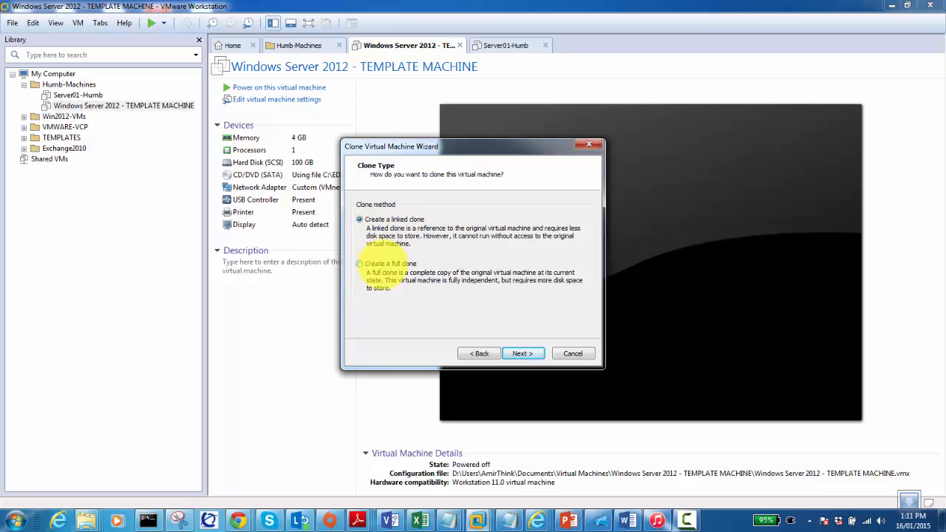
click(359, 264)
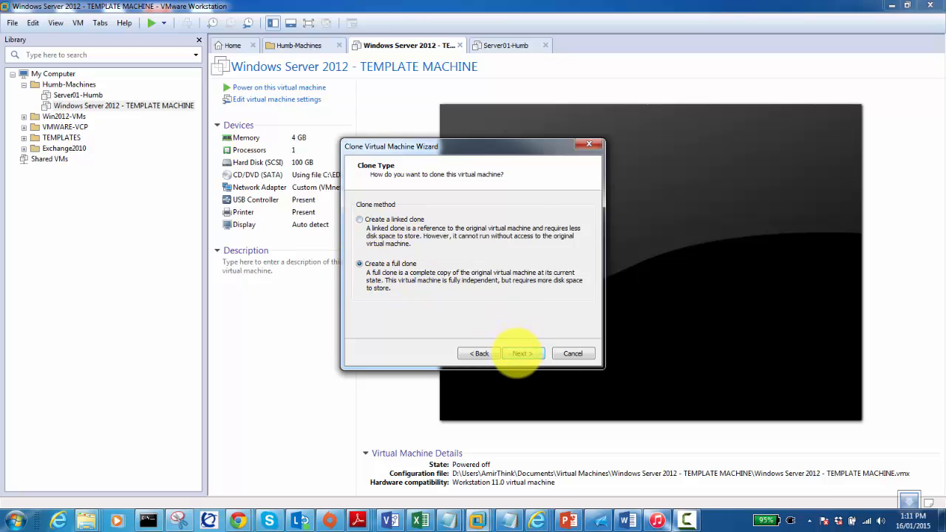
click(522, 353)
text(Server02-Humb)
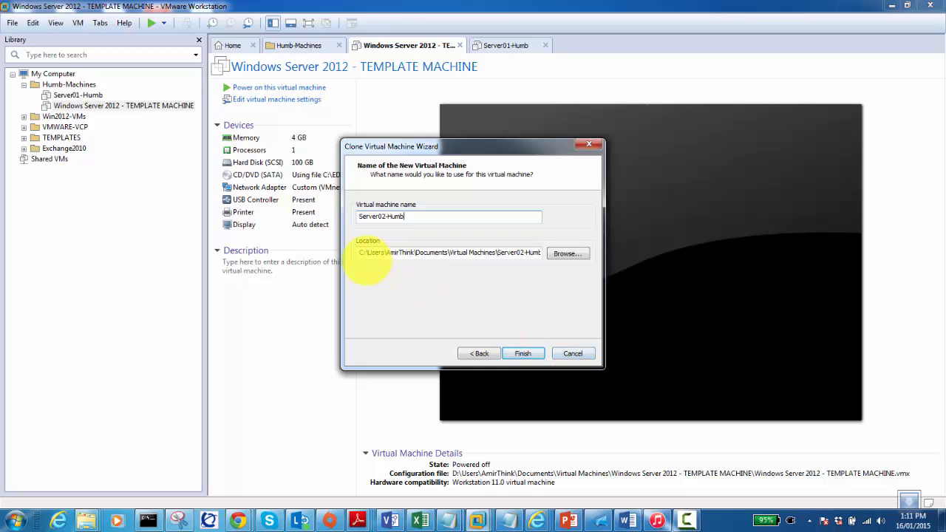
drag(364, 252, 356, 257)
Set the location drive to D and finish creating the Server02-Humb clone
text(d)
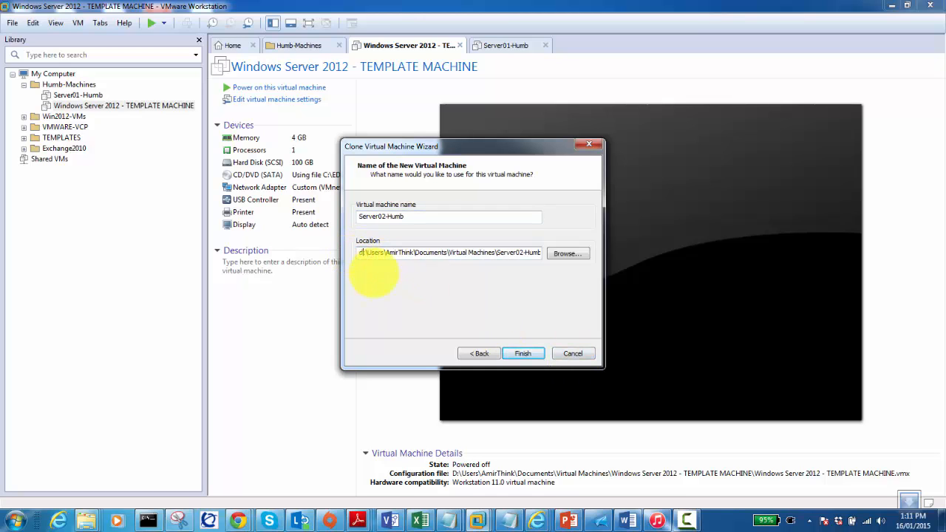
click(522, 354)
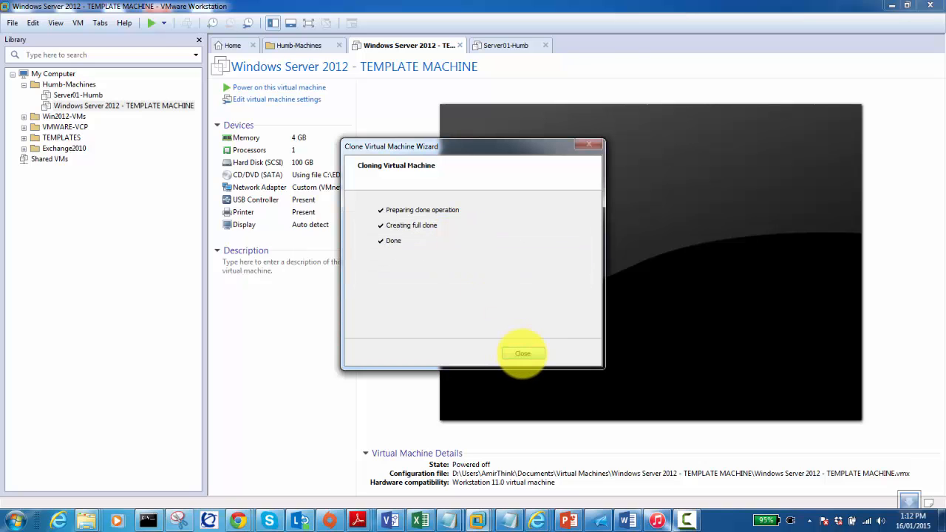
Close the clone wizard and the template's tab, then show Server01-Humb's summary
click(523, 354)
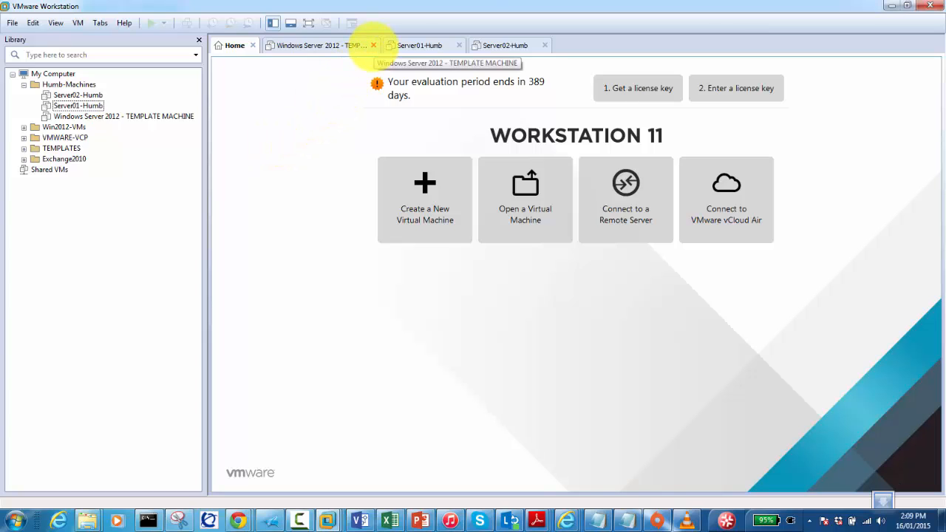
click(373, 45)
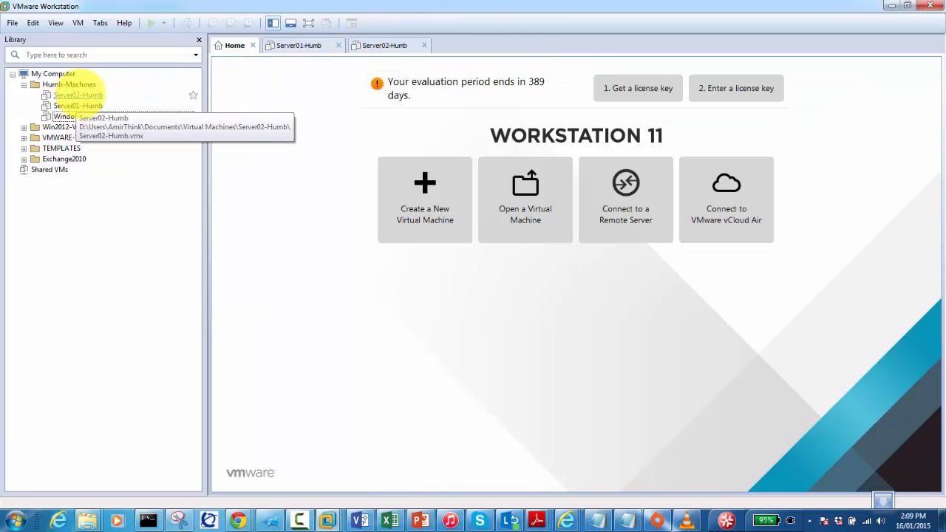
click(76, 106)
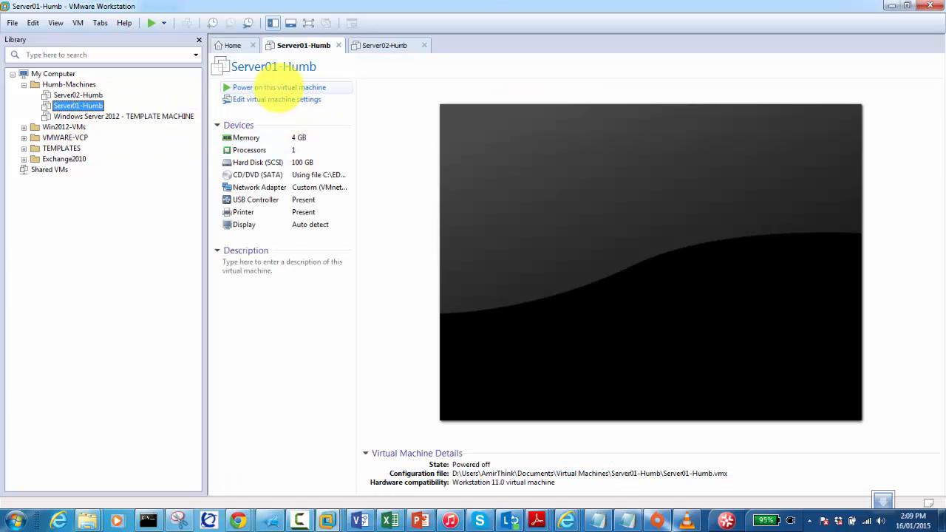
Power on Server01-Humb, then select and power on Server02-Humb
click(279, 87)
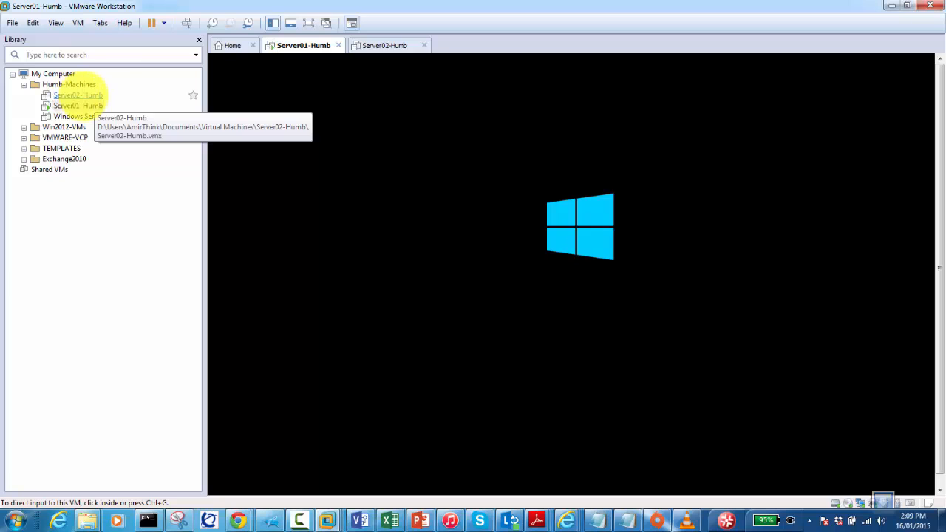
click(78, 94)
click(272, 87)
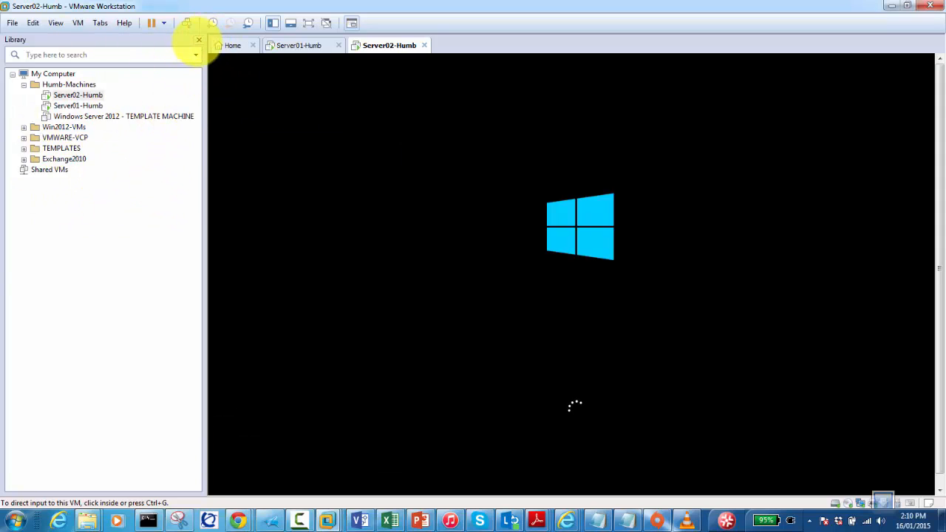
Hide the library, show Server02-Humb full screen, and dismiss the monitor-layout error
click(198, 39)
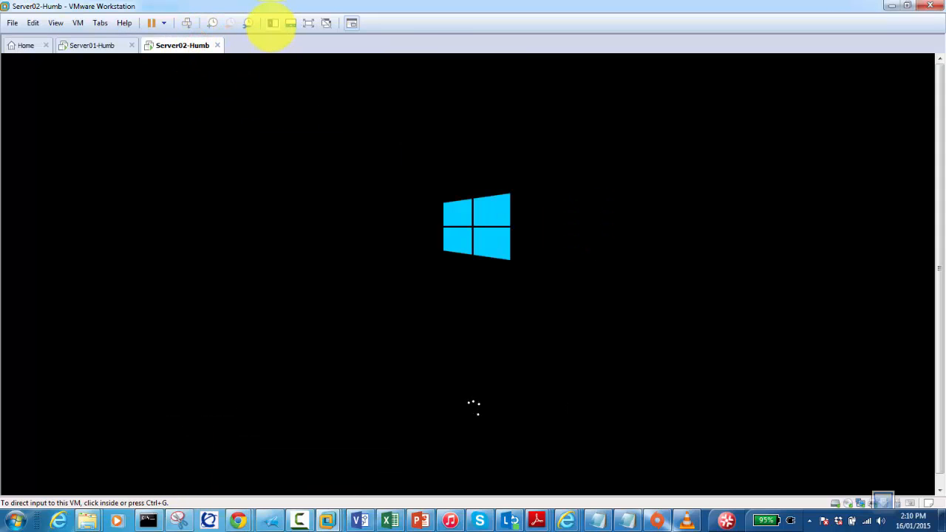
click(272, 23)
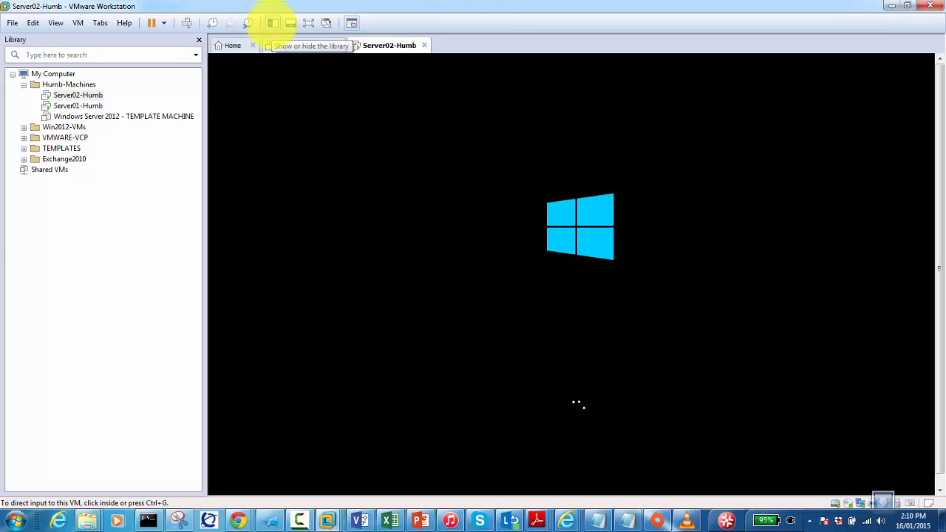
click(272, 23)
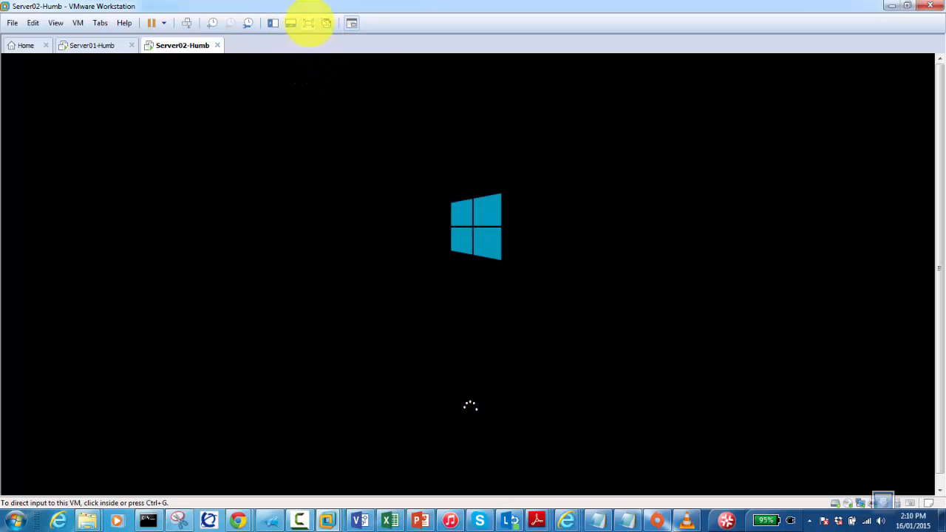
click(308, 22)
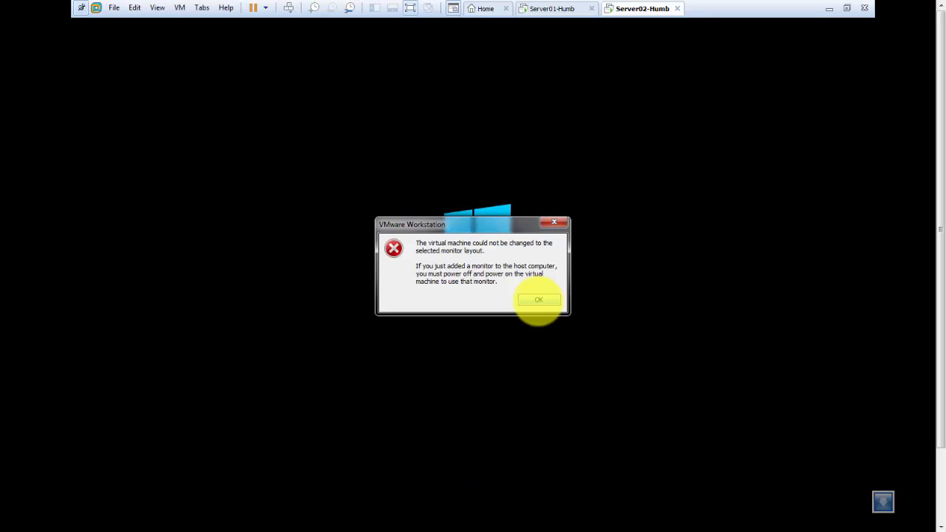
click(539, 299)
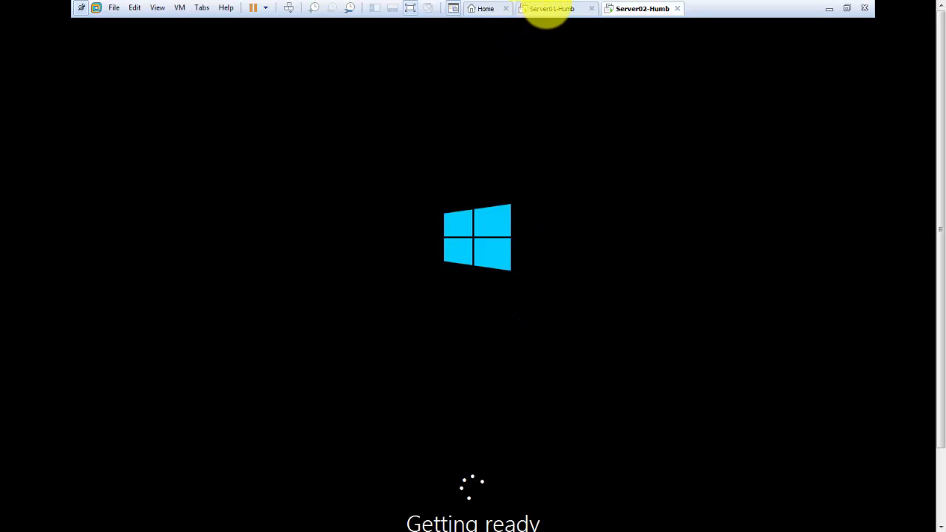
Switch to Server01-Humb and reach its first-run settings: United States, English (United States), US keyboard
click(546, 9)
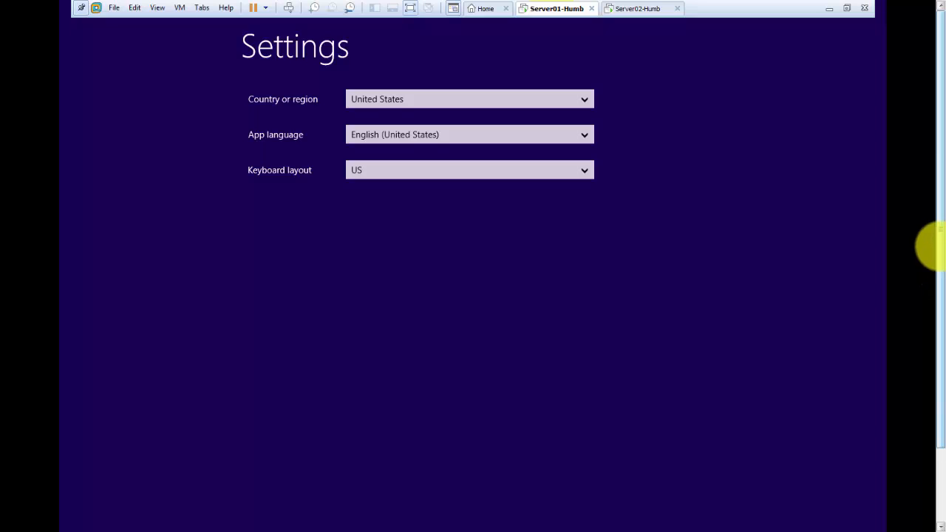
mouse_move(938, 245)
mouse_down()
mouse_move(938, 288)
mouse_move(938, 252)
mouse_up()
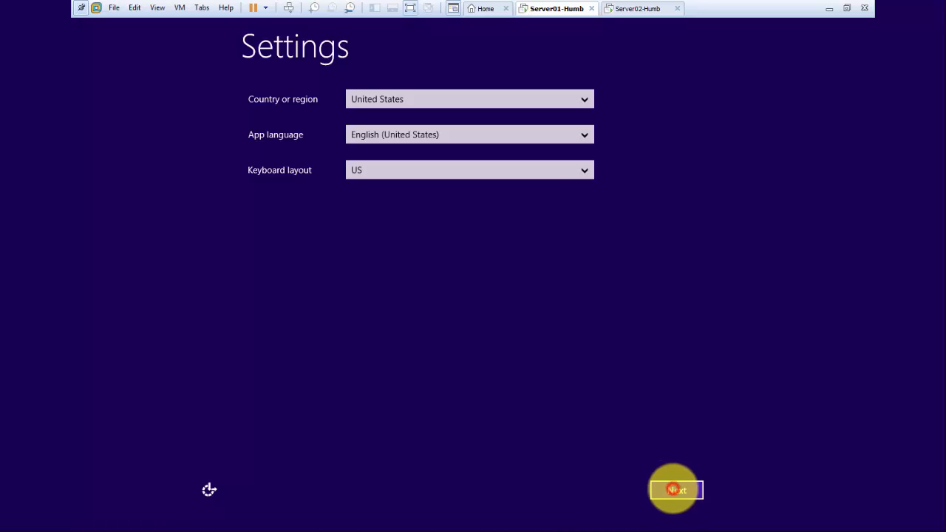
click(674, 489)
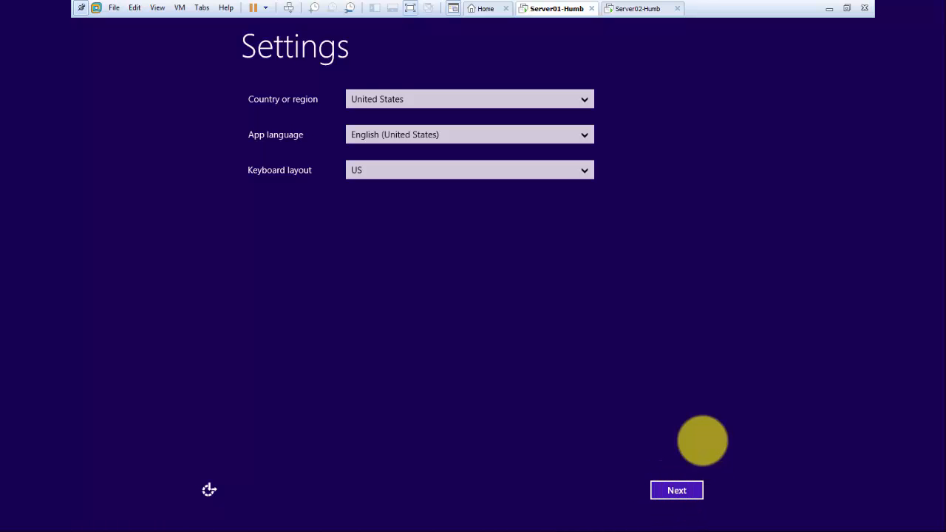
click(667, 490)
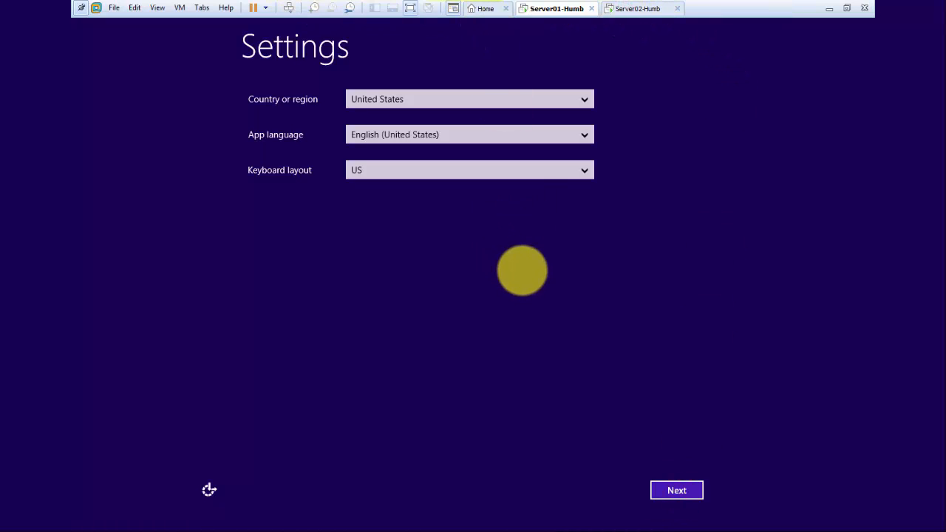
click(434, 243)
click(677, 489)
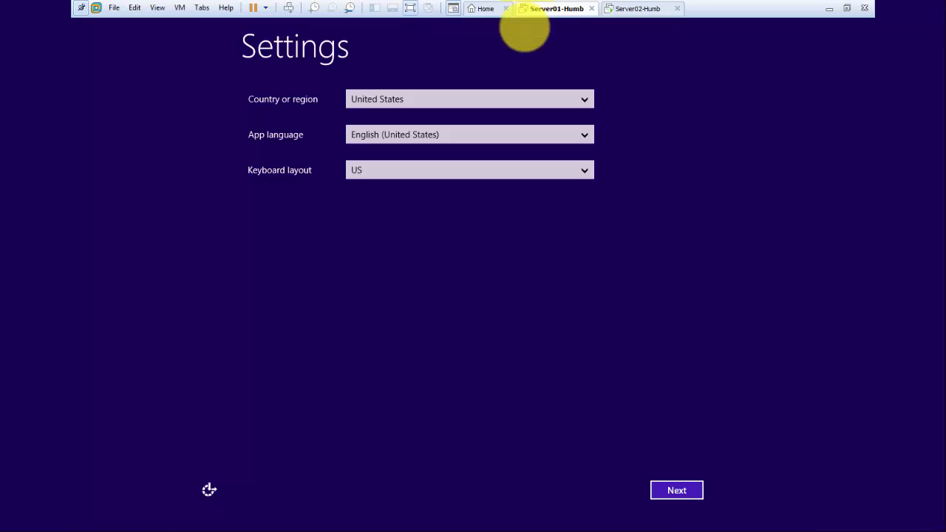
click(625, 140)
click(456, 215)
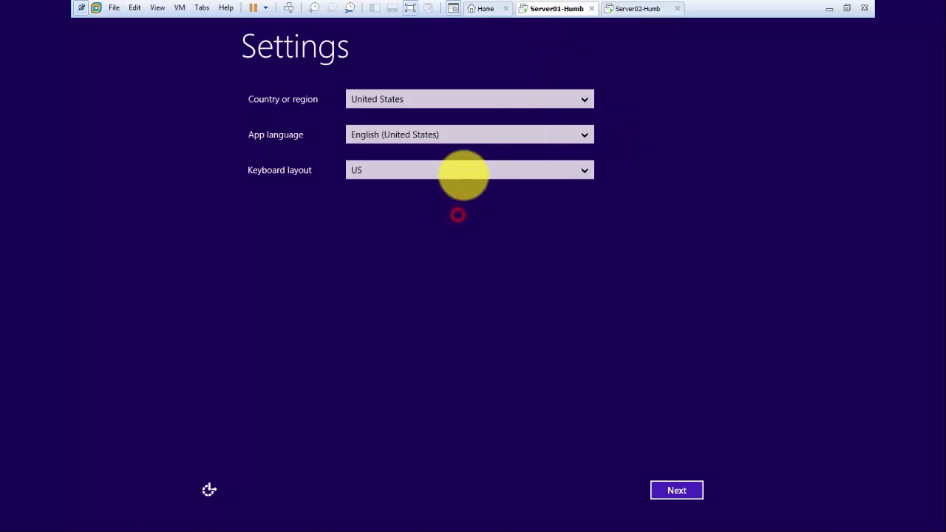
click(451, 173)
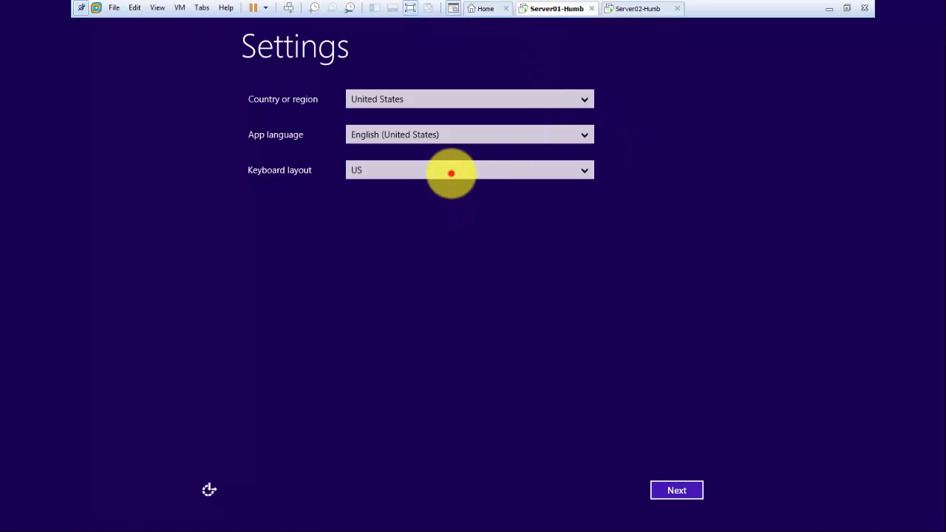
key(super)
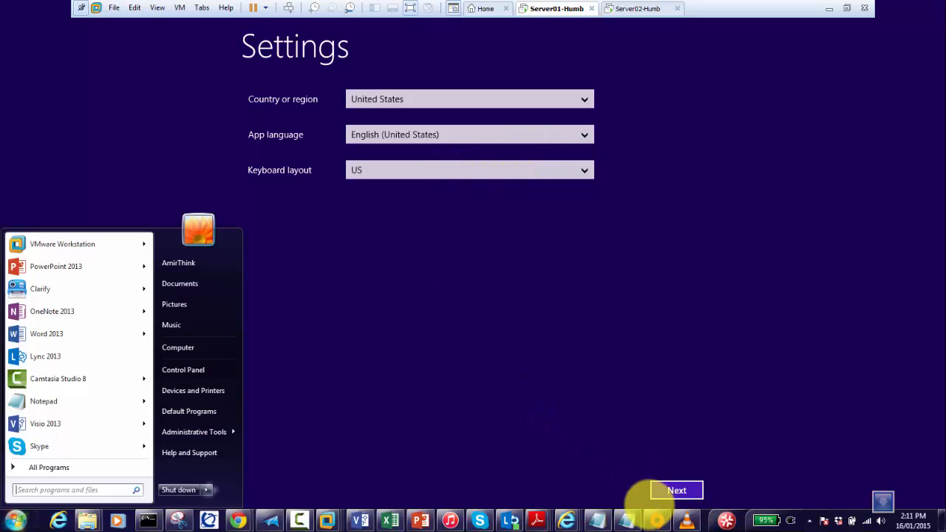
Accept region settings and license terms on Server01-Humb, set the Administrator password, and sign in
click(576, 406)
click(671, 491)
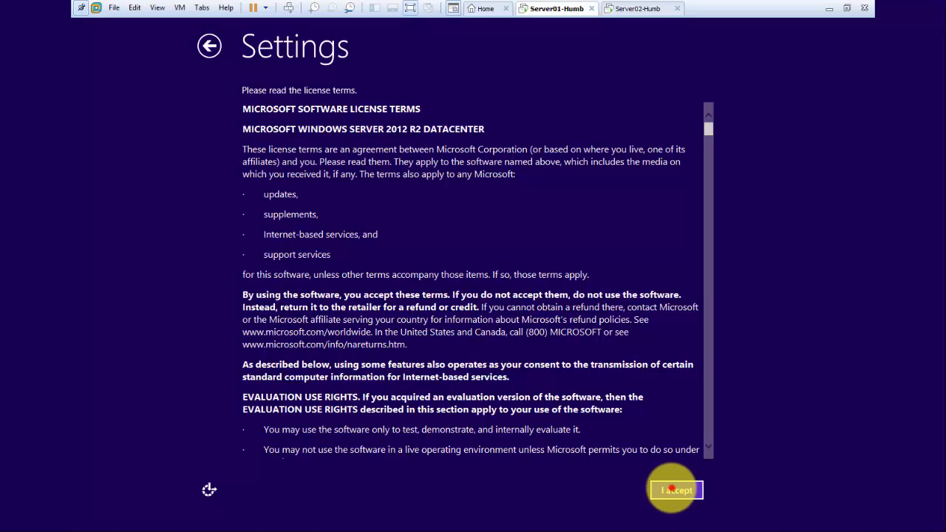
click(672, 490)
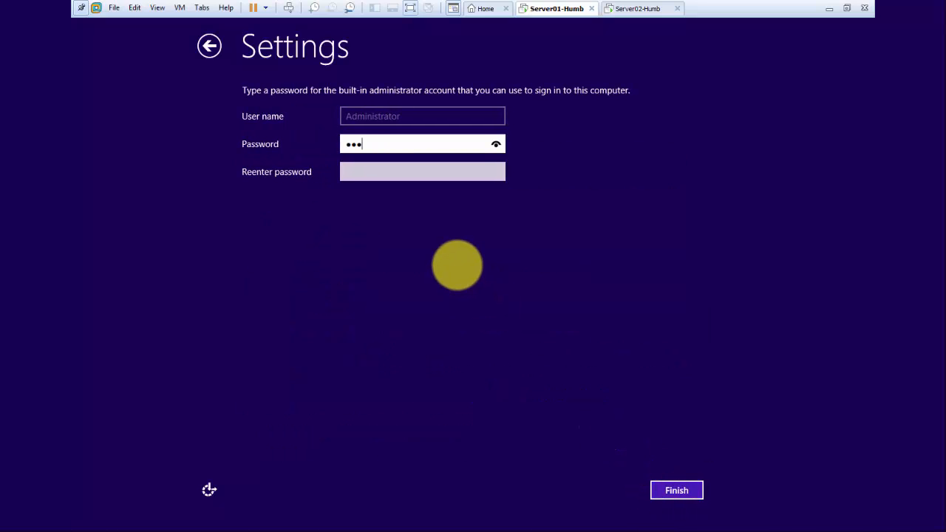
key(Tab)
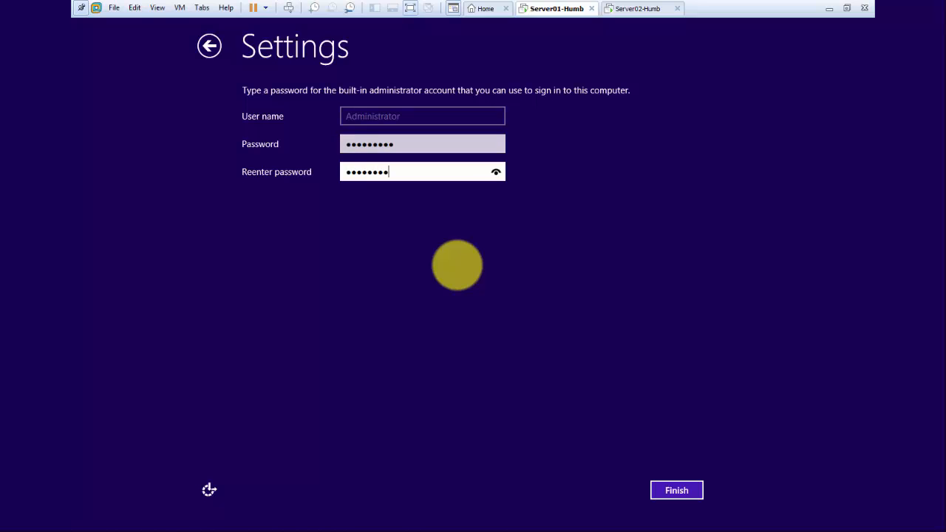
click(669, 490)
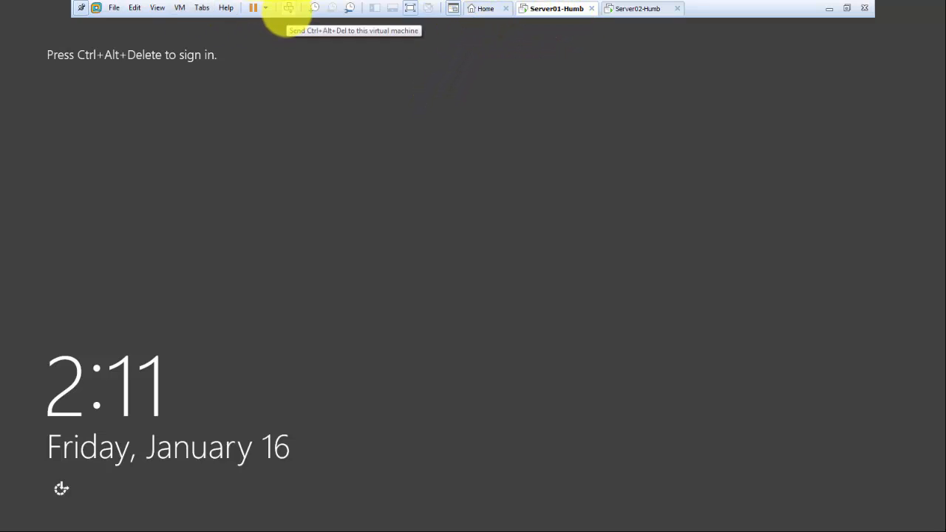
click(288, 9)
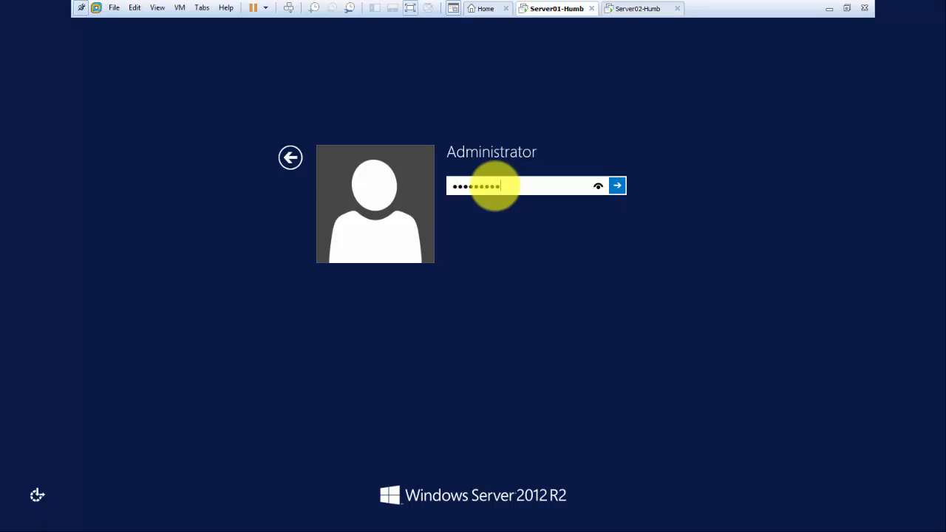
key(Return)
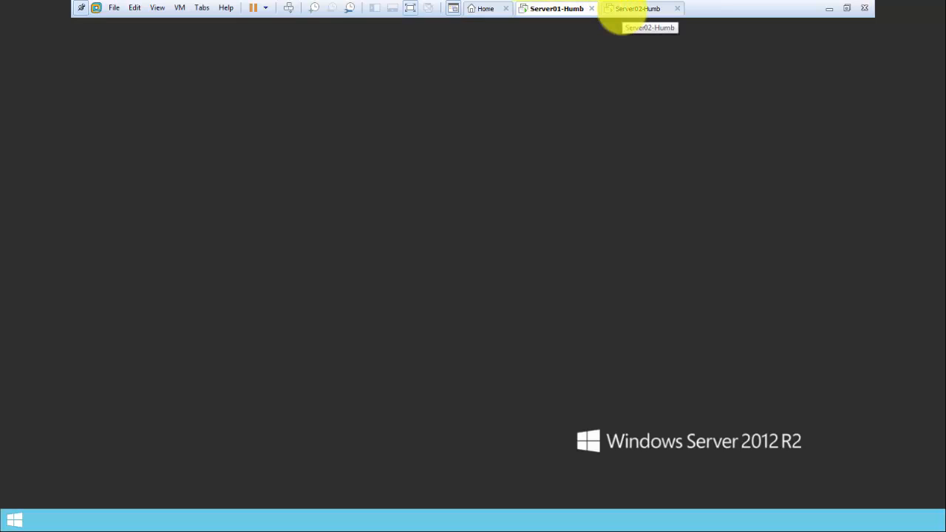
On Server02-Humb, accept region settings and license terms and set a new Administrator password
click(621, 11)
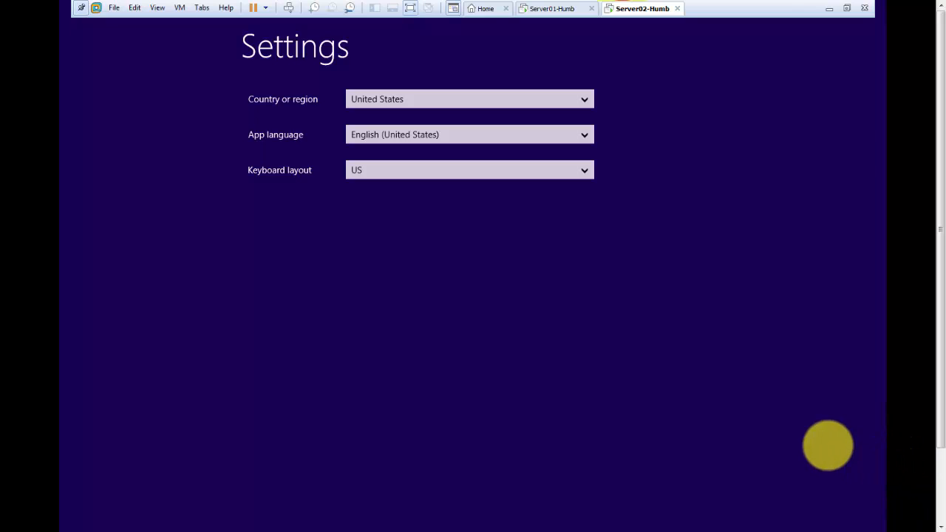
click(827, 445)
scroll(930, 444, down, 3)
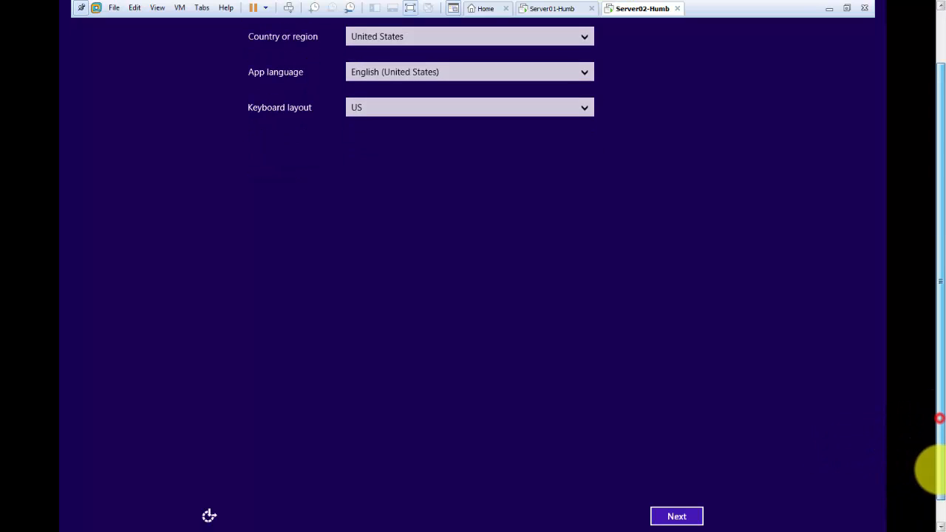
click(676, 505)
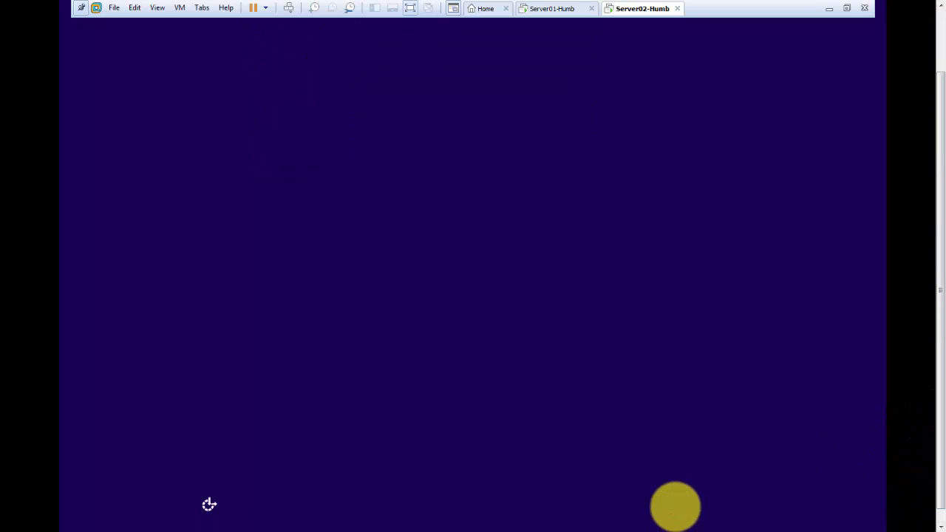
click(675, 503)
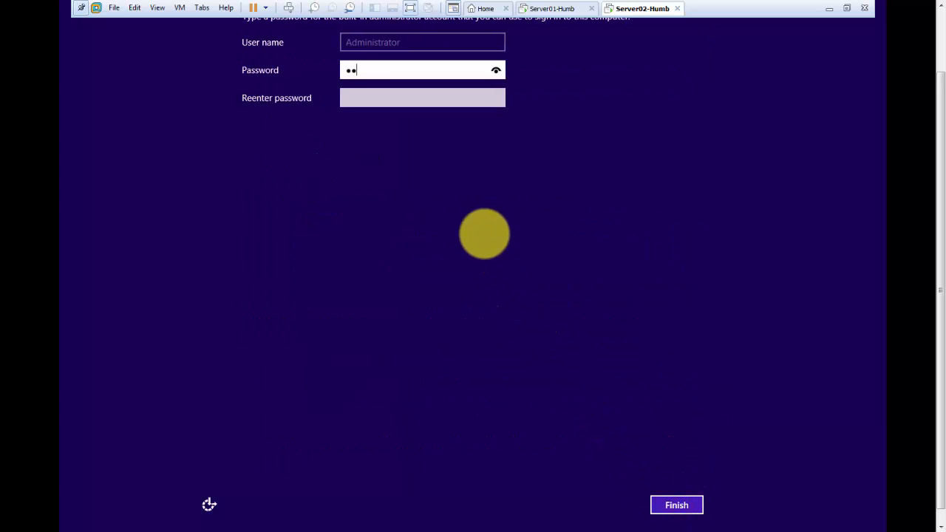
key(Tab)
text(P)
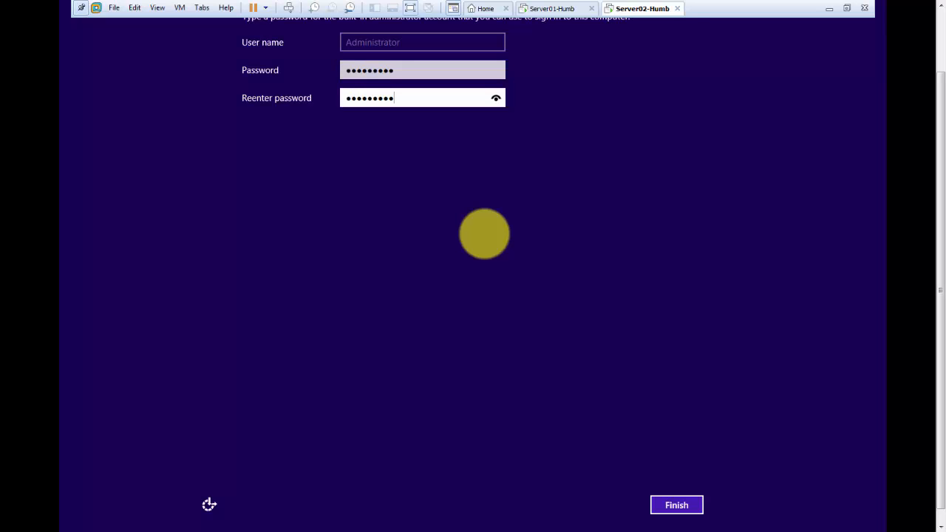
key(Return)
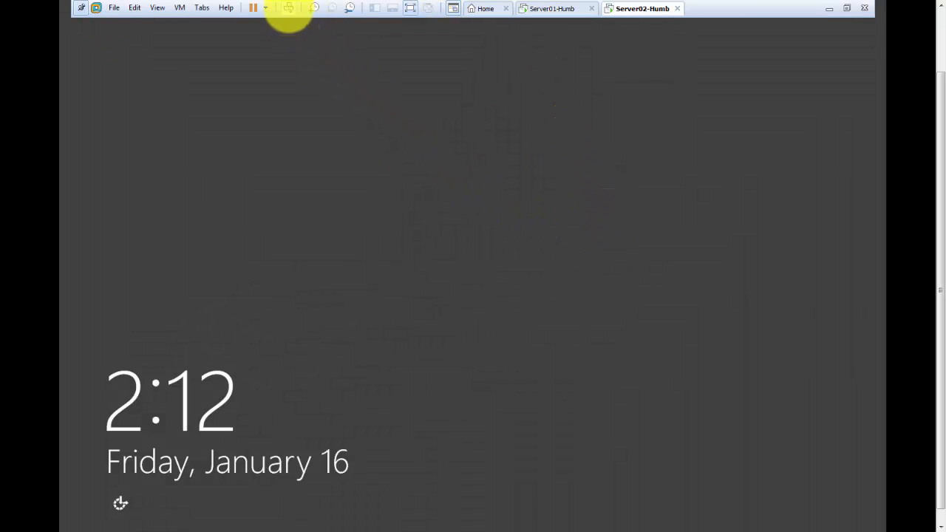
Sign in to Server02-Humb as Administrator with the new password
click(288, 9)
click(458, 155)
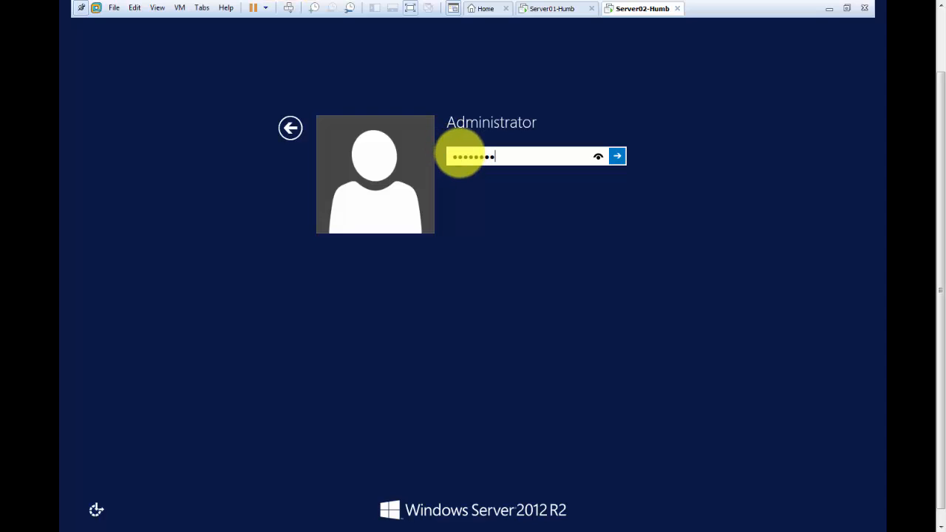
key(Return)
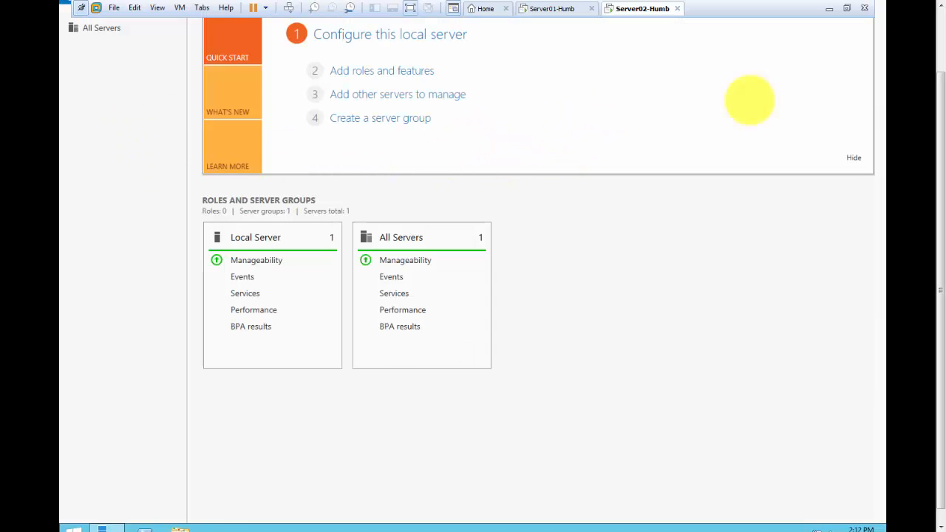
Switch back to Server01-Humb and show the Local Server page in Server Manager
drag(932, 87, 929, 42)
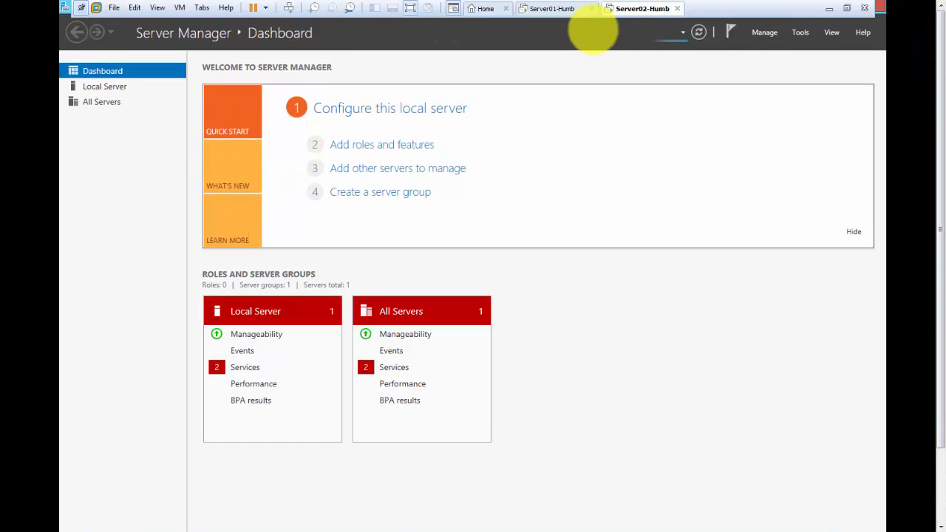
click(535, 9)
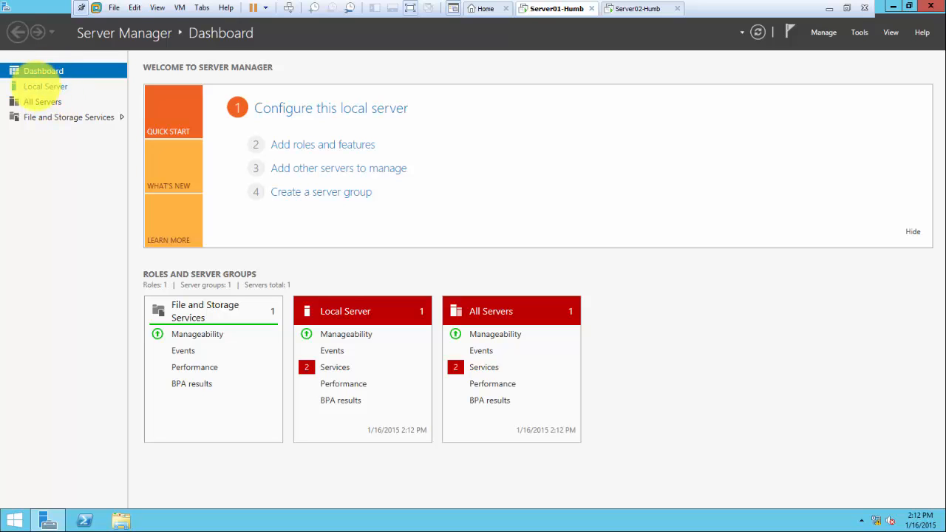
click(44, 87)
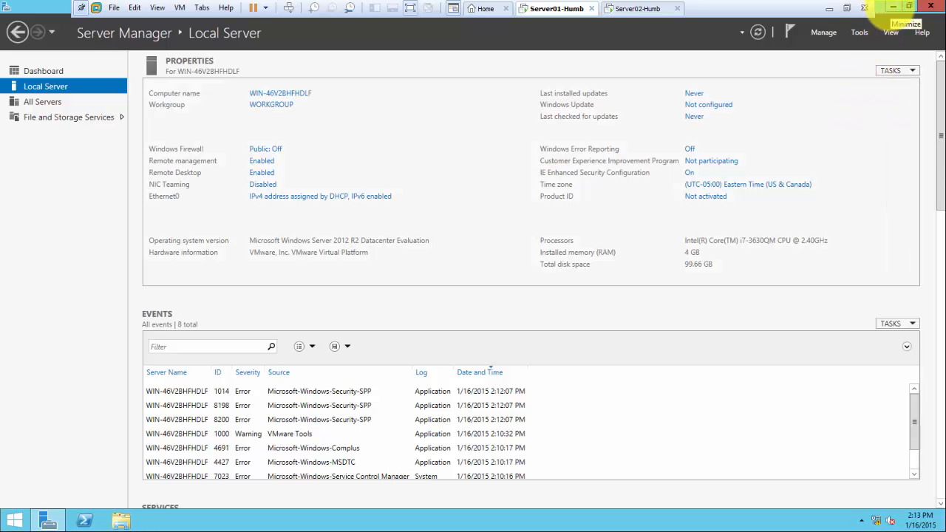
Minimize Server Manager on Server01-Humb to reveal the empty desktop
click(892, 7)
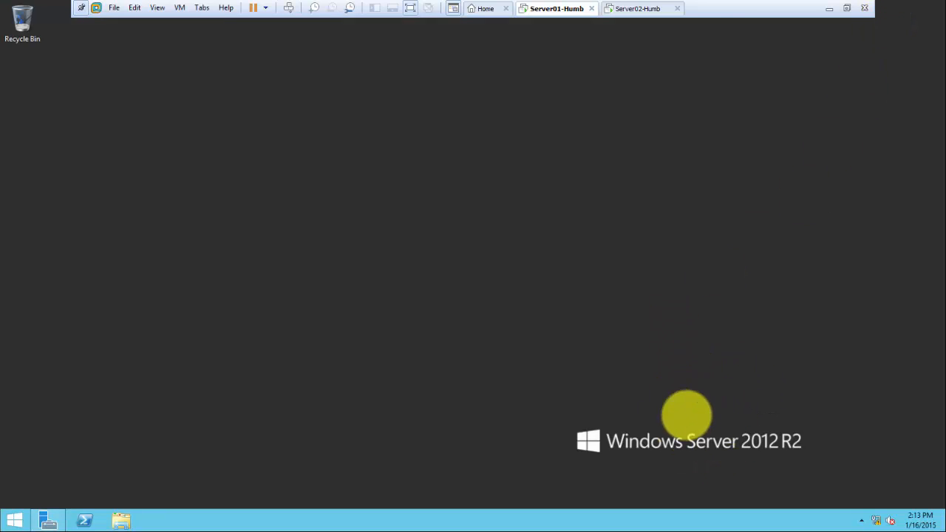
click(726, 412)
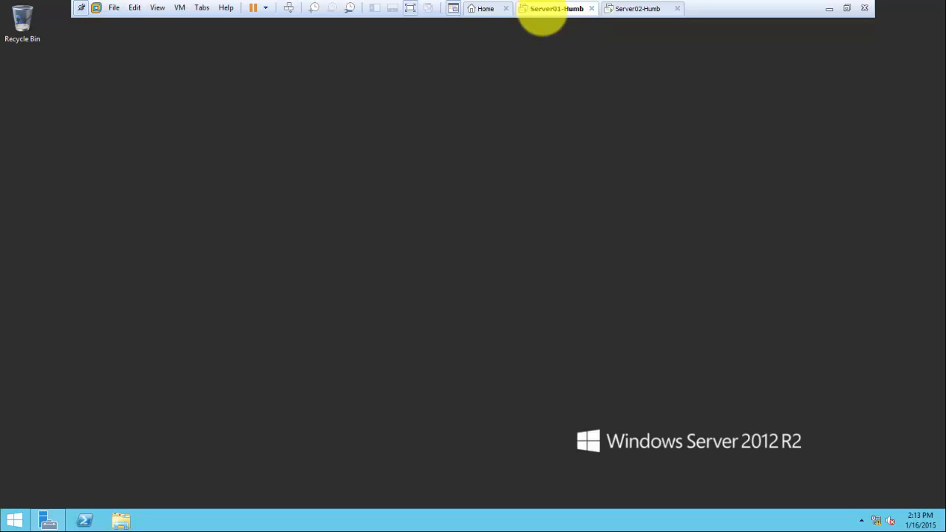
Change Server01-Humb's network adapter connection to NAT and save the VM settings
right_click(542, 14)
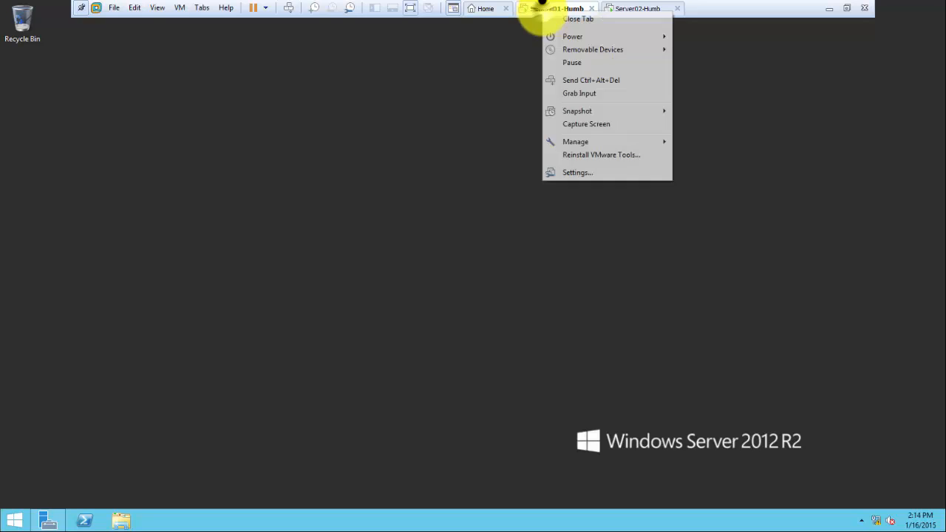
click(592, 173)
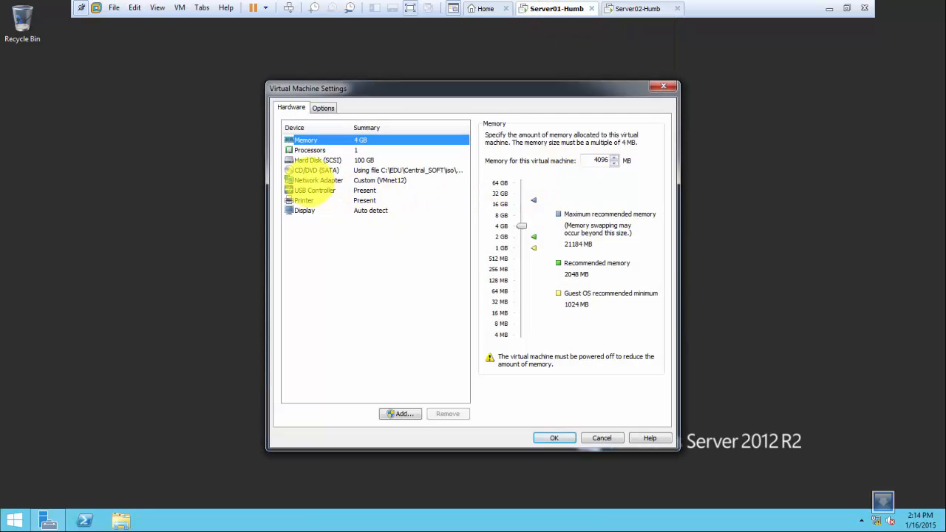
click(316, 180)
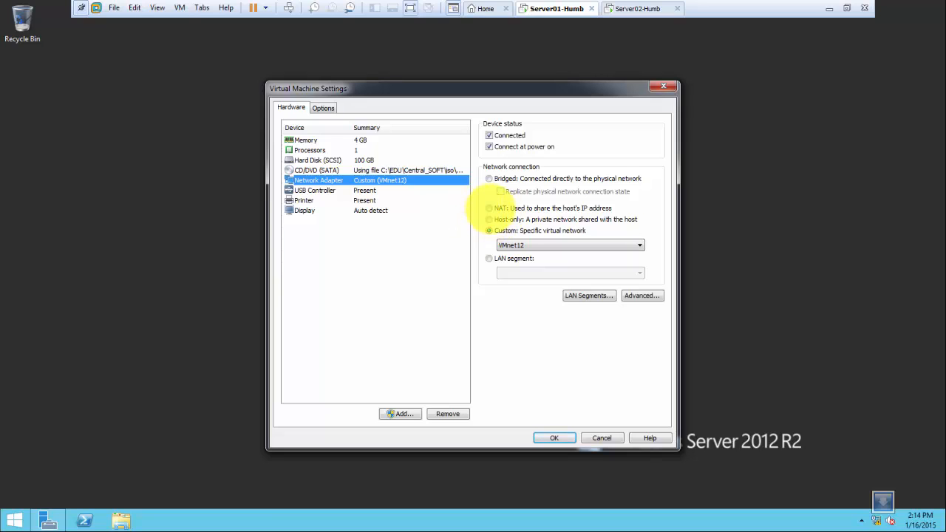
click(488, 208)
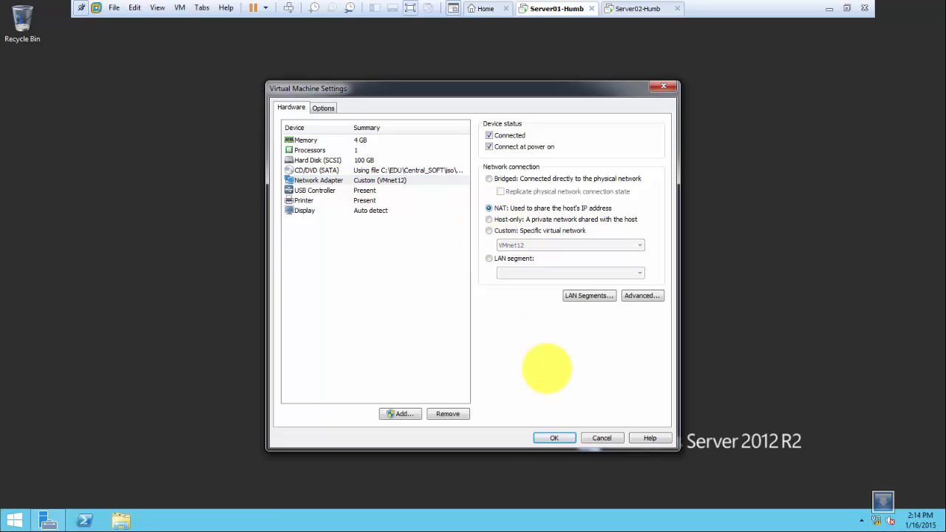
click(551, 437)
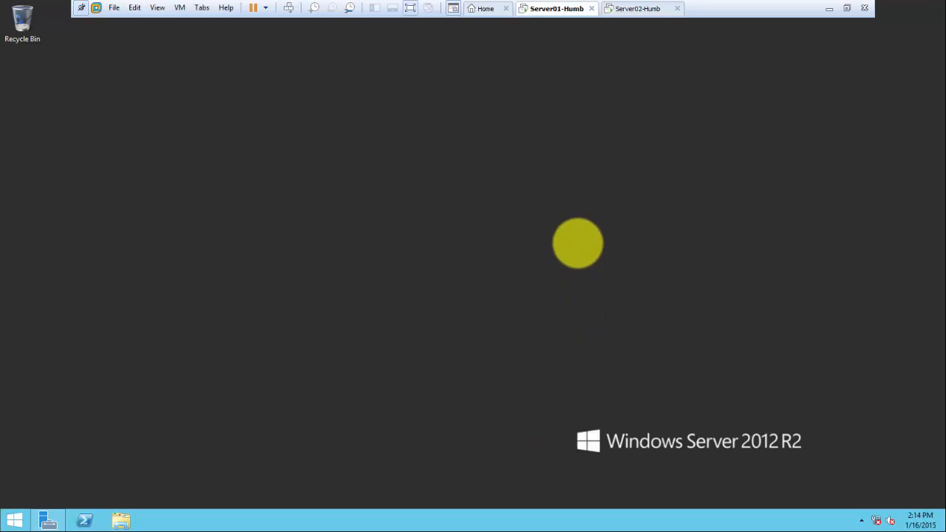
click(551, 179)
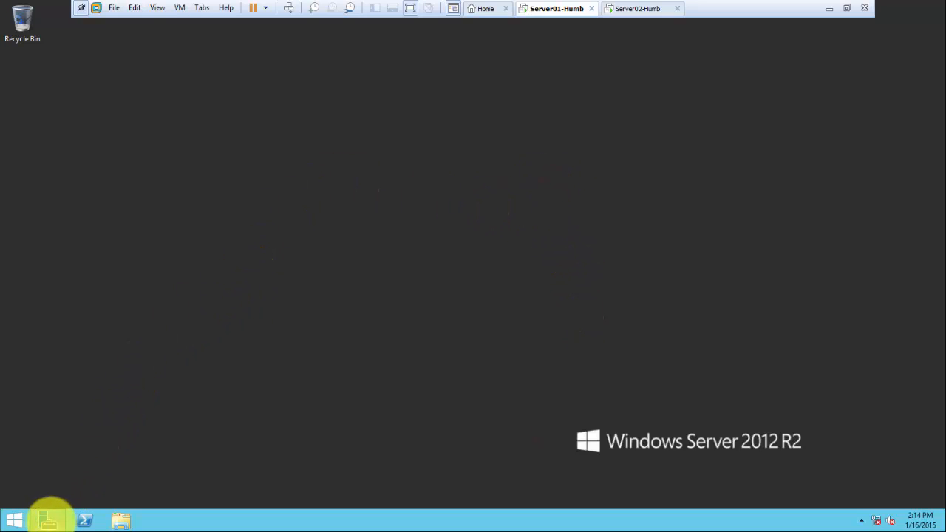
Minimize Server02's Server Manager and bring Server01's Server Manager back up
click(46, 519)
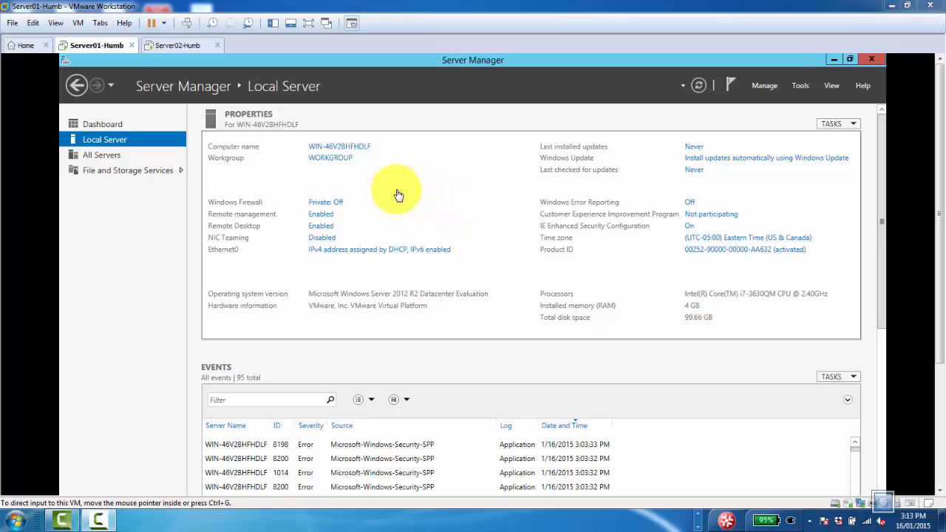
click(809, 59)
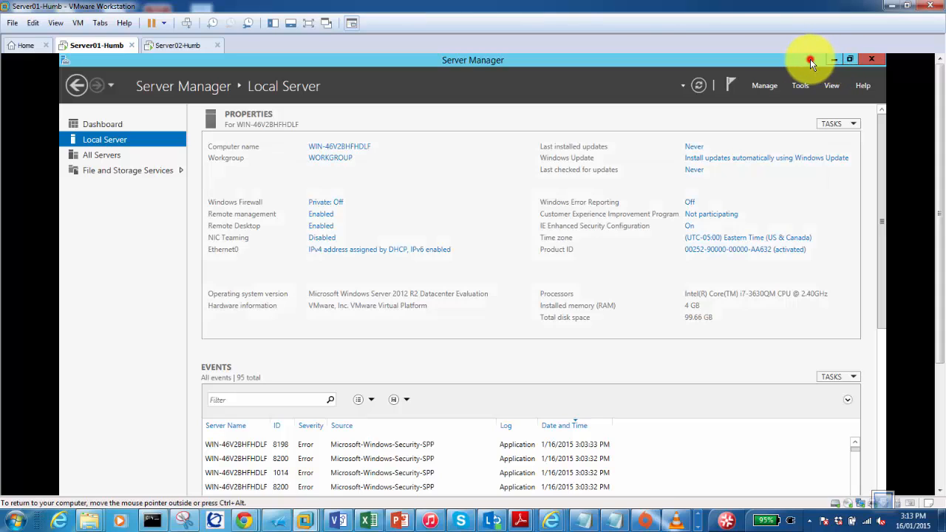
click(834, 61)
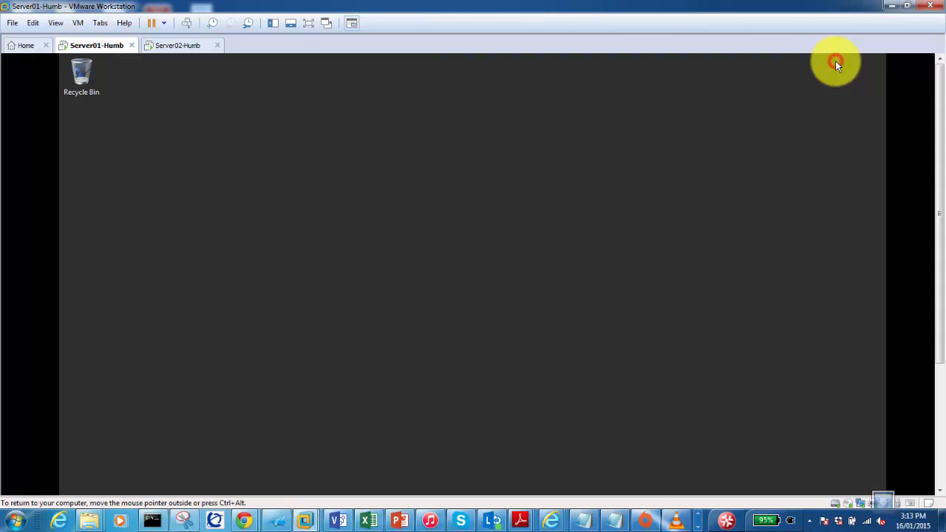
click(320, 24)
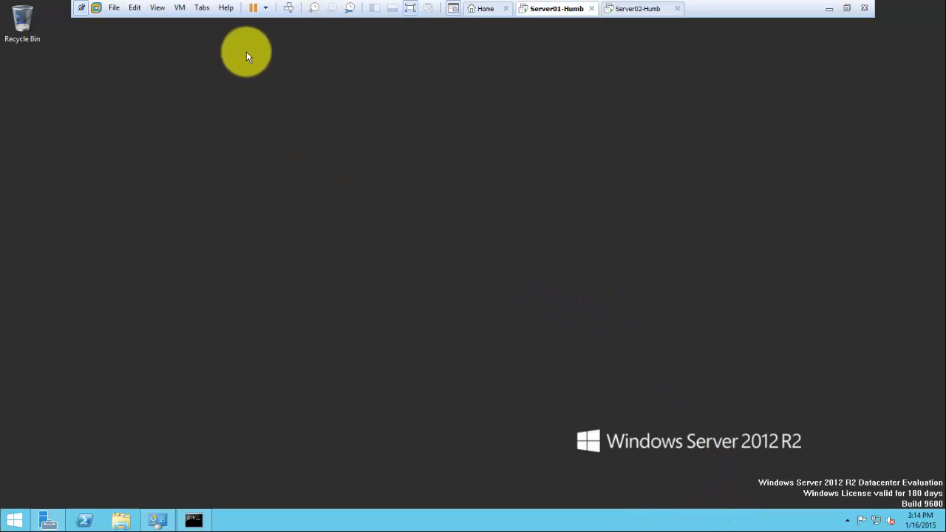
click(634, 9)
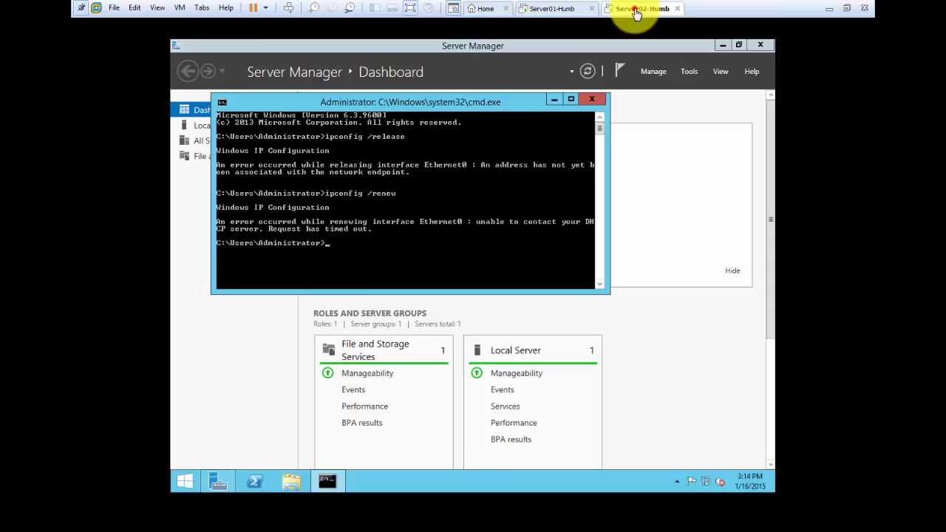
click(893, 7)
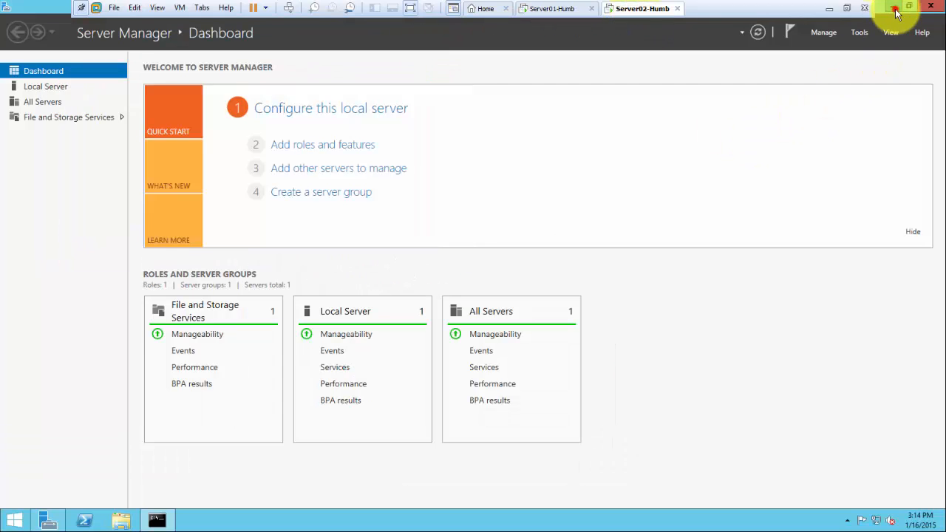
click(534, 14)
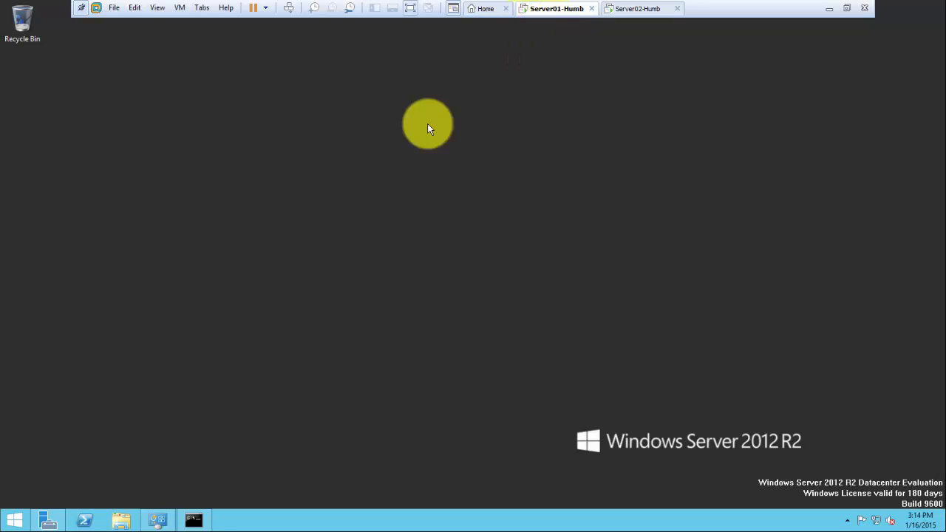
click(49, 525)
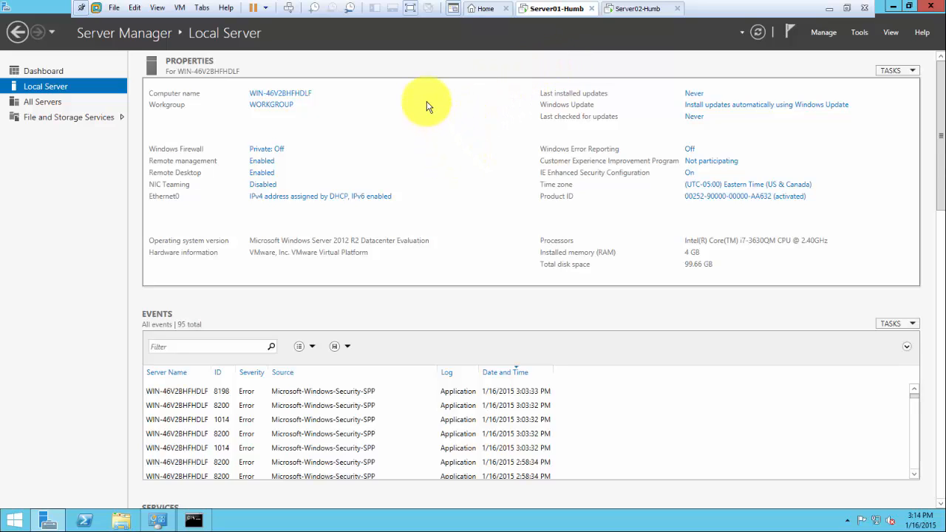
Set Server01-Humb's network adapter to Custom: VMnet12 and save the settings
right_click(543, 11)
click(587, 172)
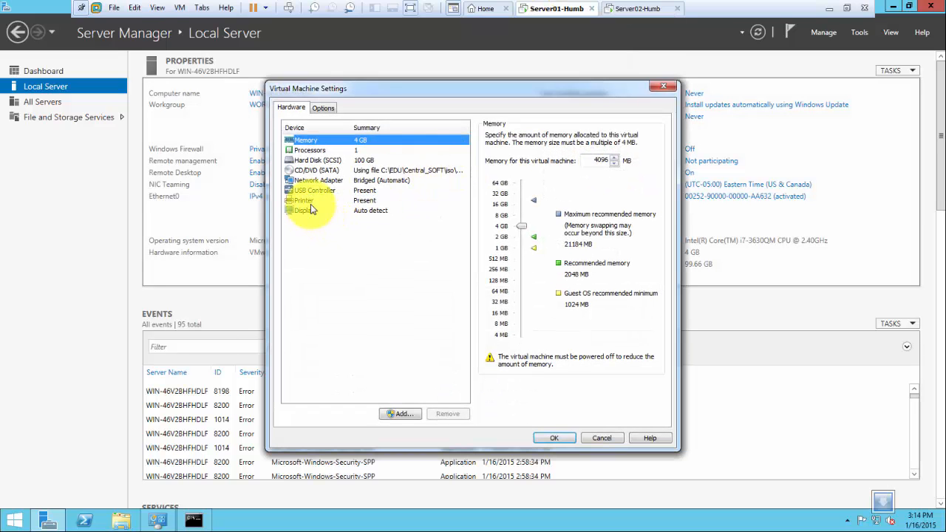
click(316, 180)
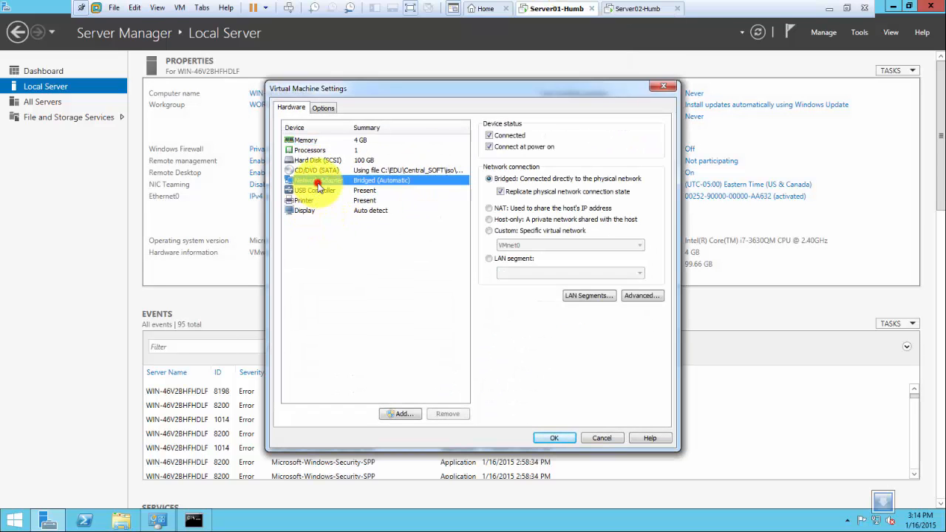
click(488, 231)
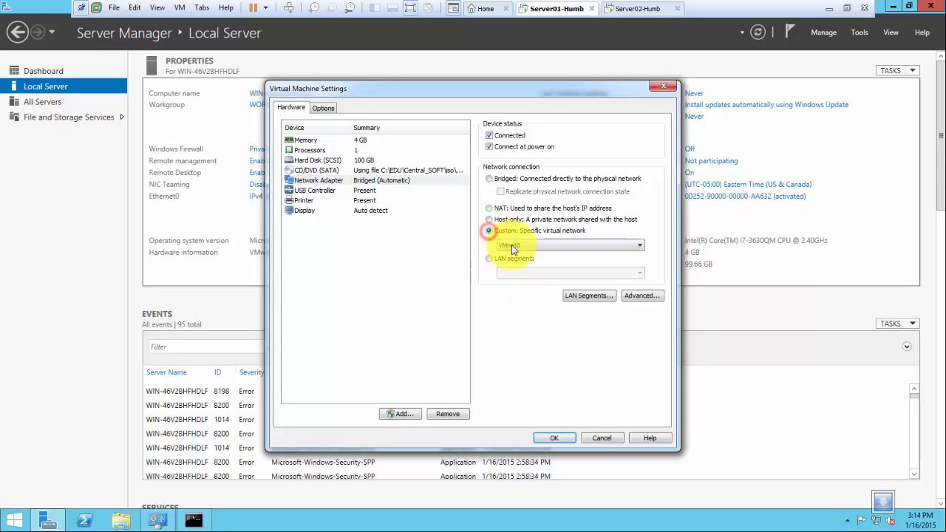
click(511, 245)
click(517, 349)
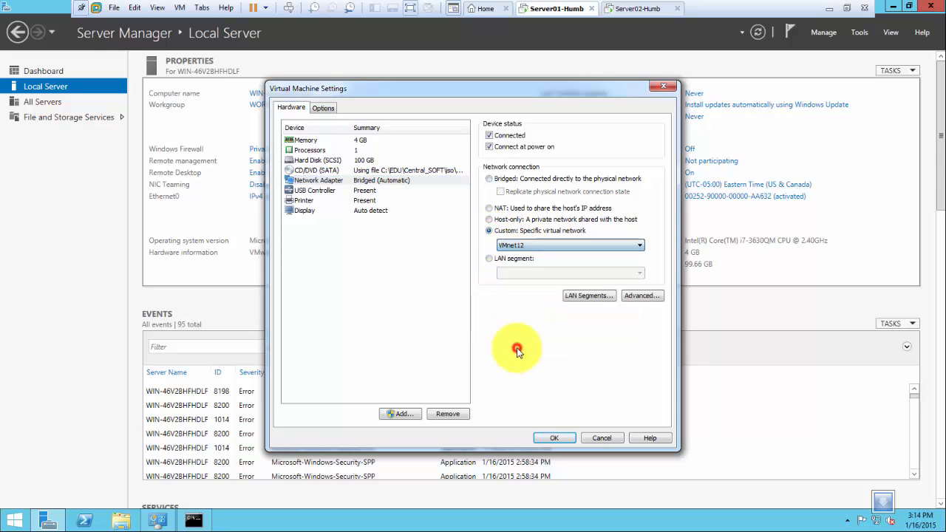
click(554, 439)
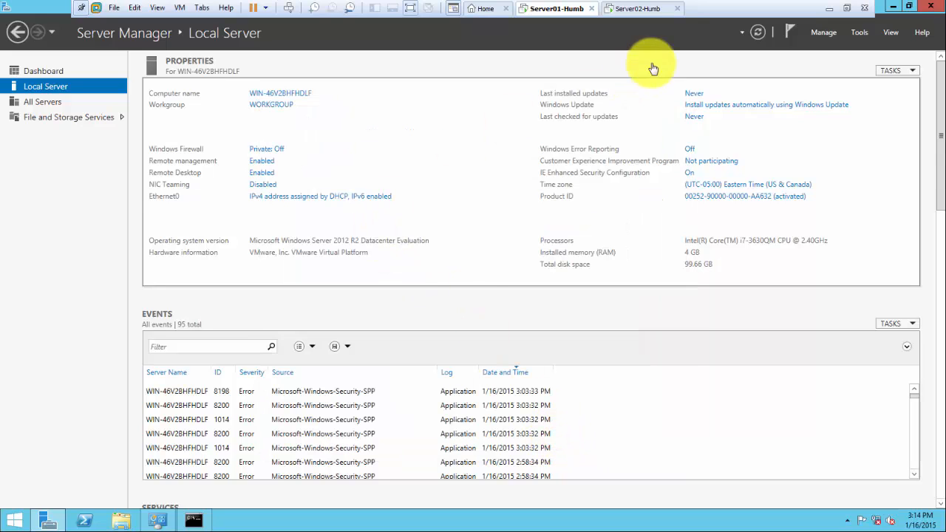
Switch Server02-Humb's adapter from bridged to Custom: VMnet12 and save the settings
right_click(622, 13)
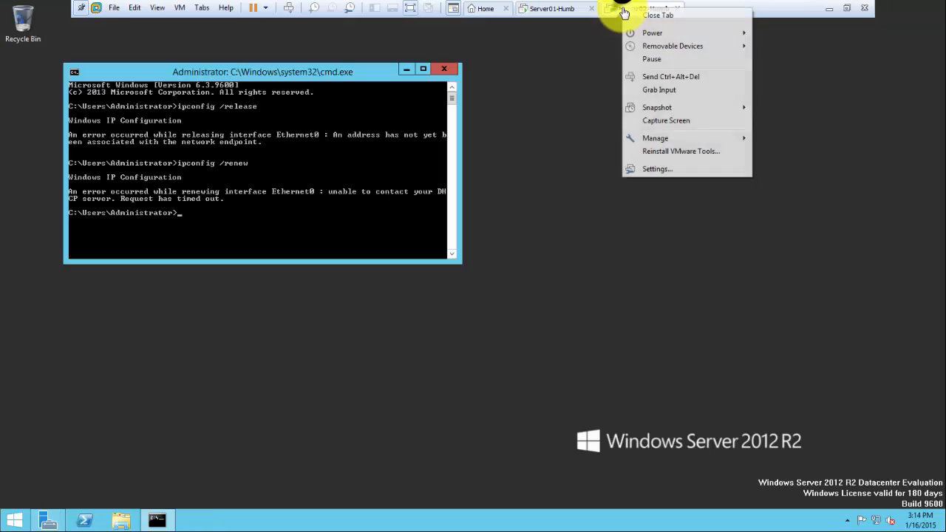
click(656, 172)
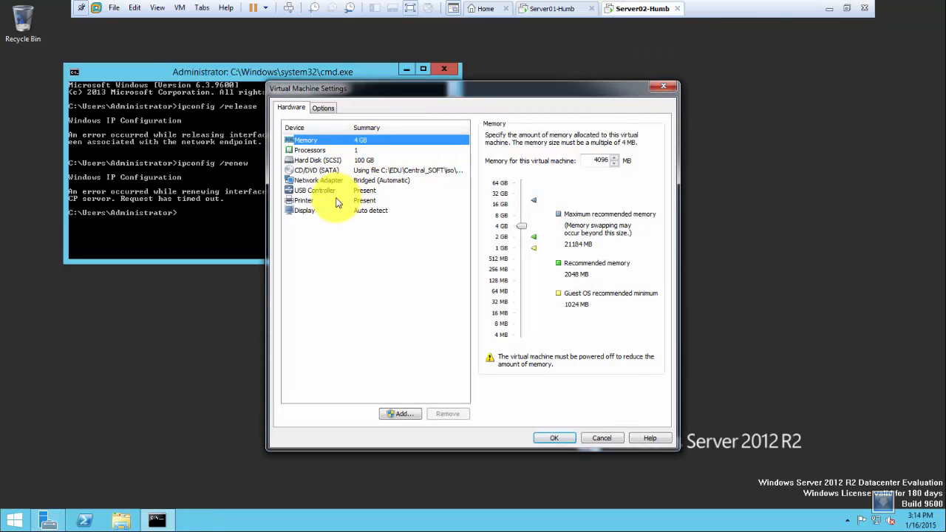
click(319, 182)
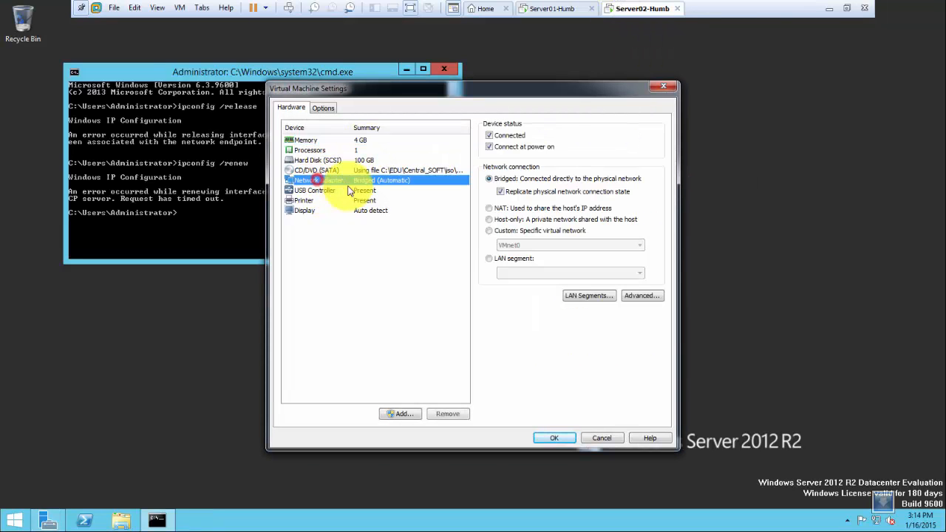
click(489, 231)
click(505, 245)
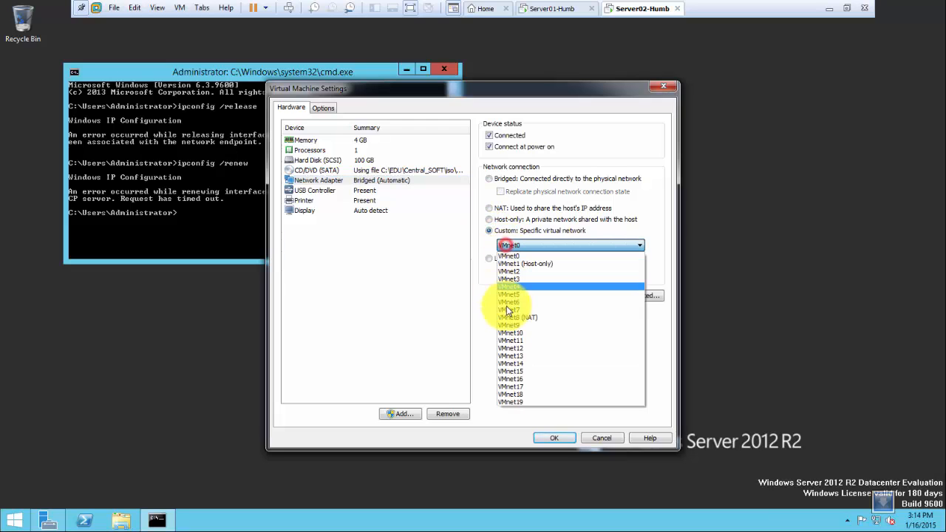
click(523, 345)
click(554, 439)
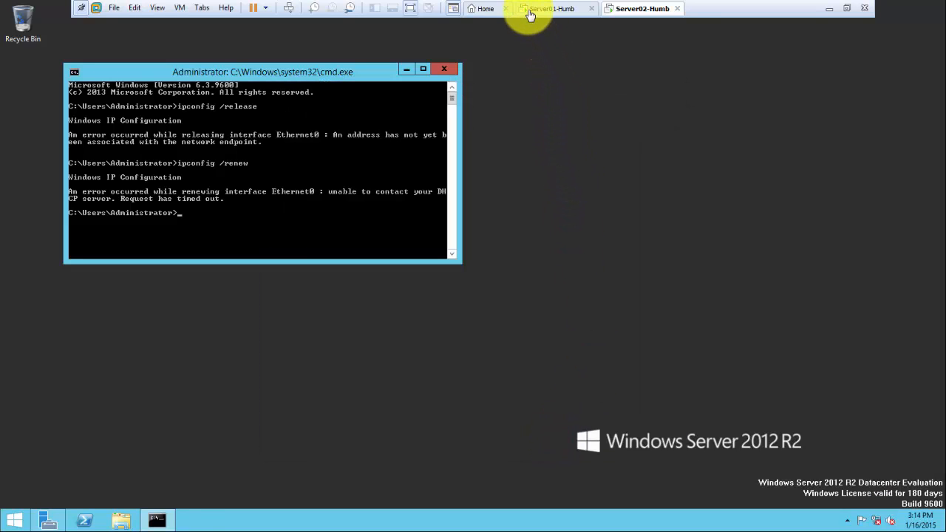
On Server01-Humb, open Ethernet0's IPv4 properties from Server Manager
click(529, 9)
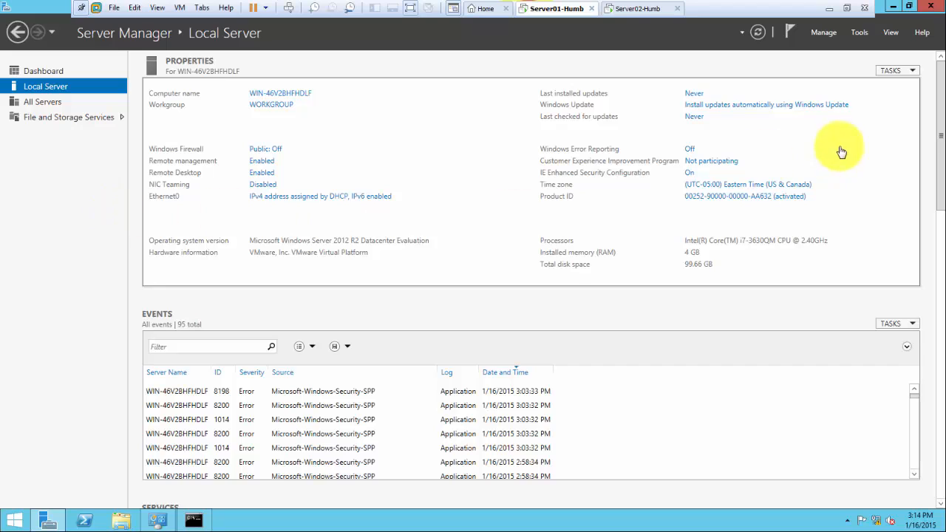
click(700, 106)
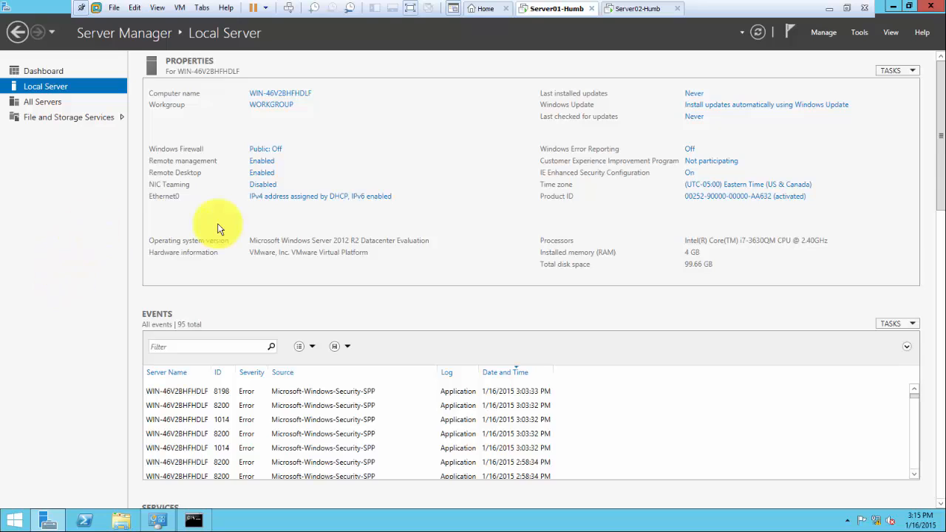
click(280, 198)
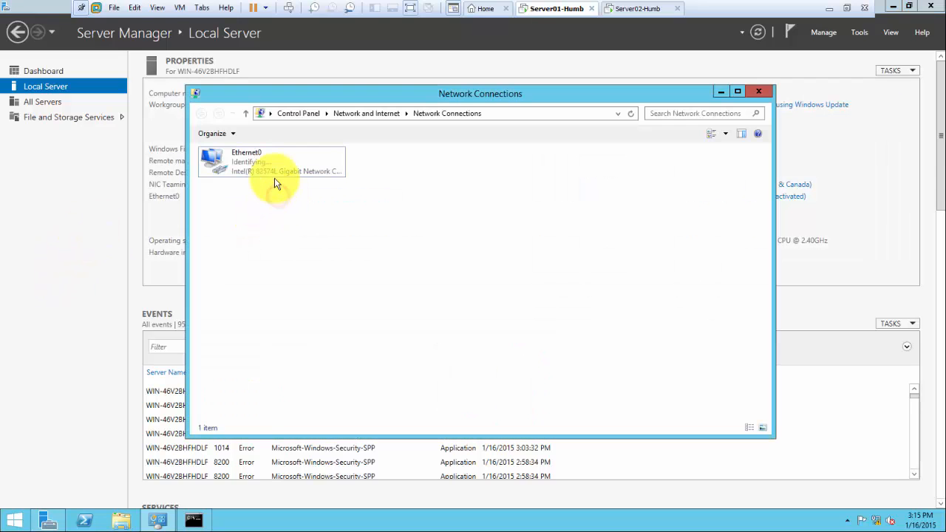
double_click(246, 166)
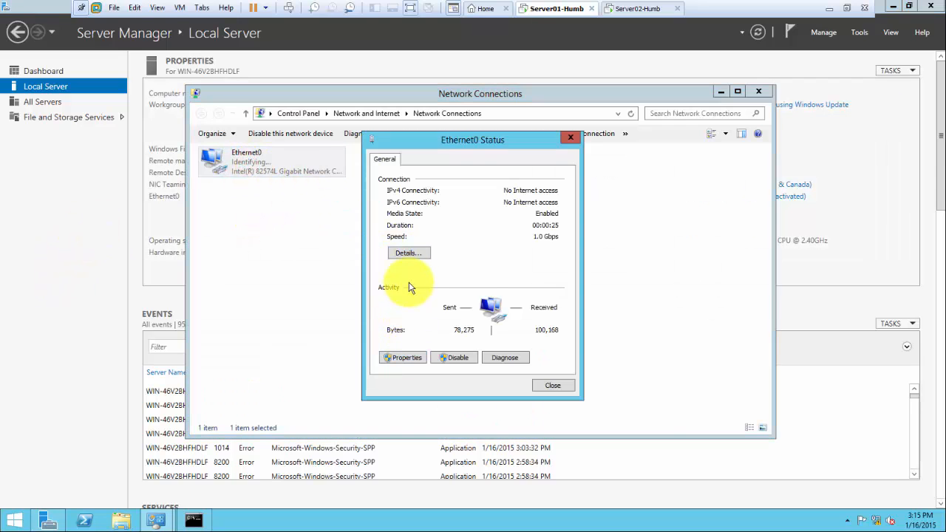
click(396, 360)
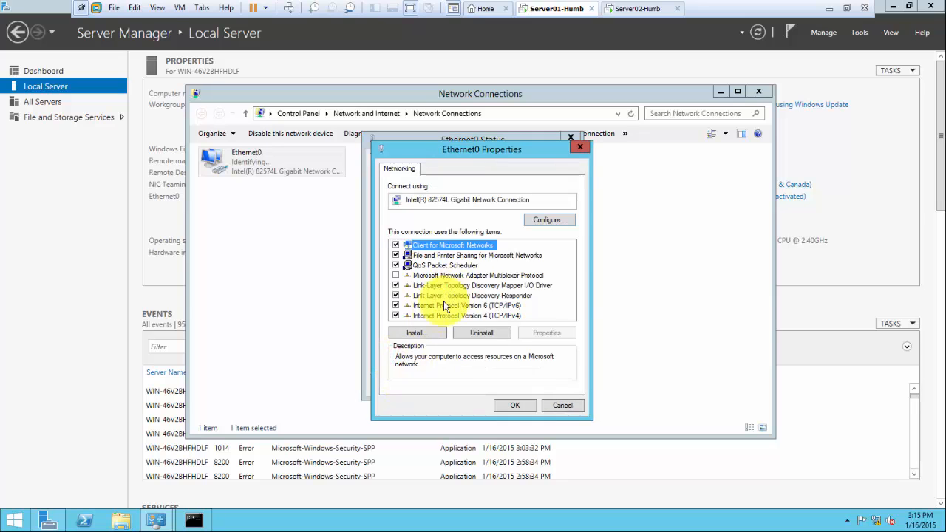
double_click(441, 318)
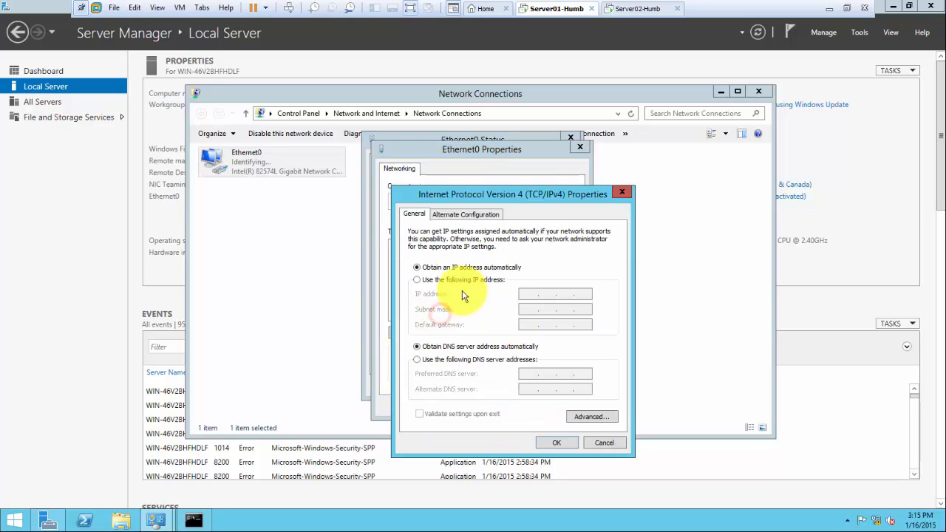
Set static IP 192.168.0.1, mask 255.255.255.0, gateway 192.168.0.50, DNS 192.168.0.1, and apply
click(452, 279)
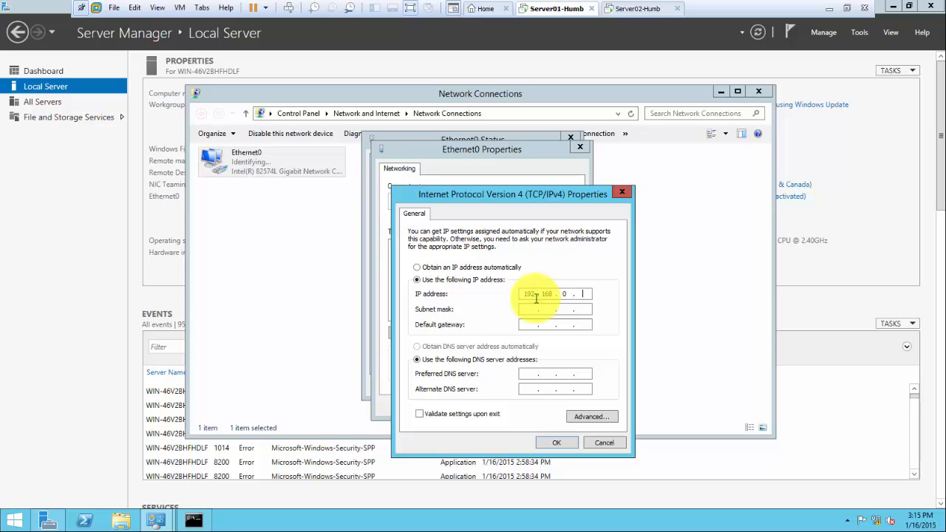
key(Tab)
text(192 . 16)
key(Tab)
key(Tab)
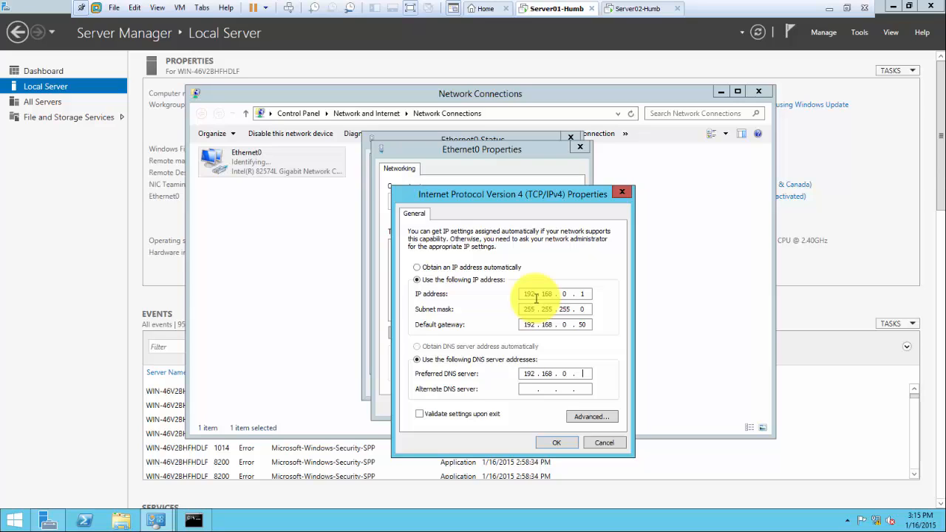
click(555, 443)
click(523, 405)
click(551, 386)
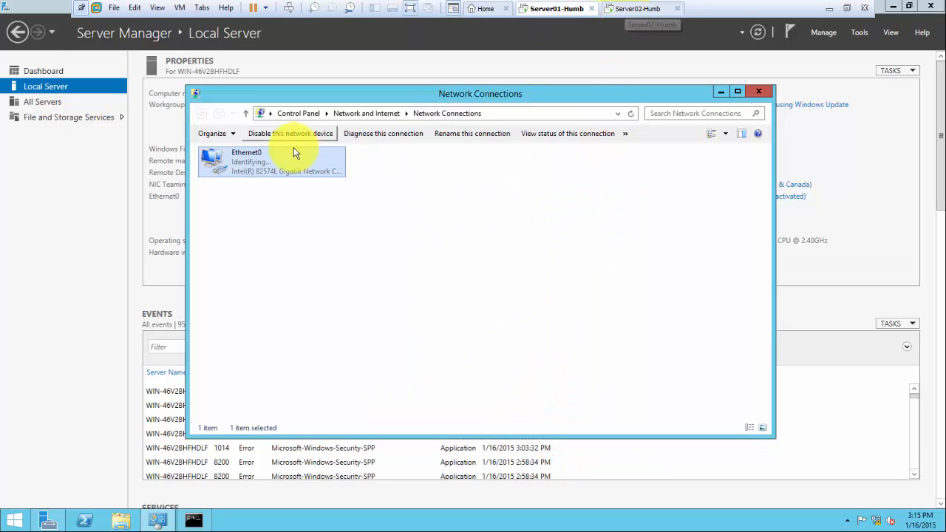
Change Server01's computer name to Server01-Humb and close System Properties
click(78, 177)
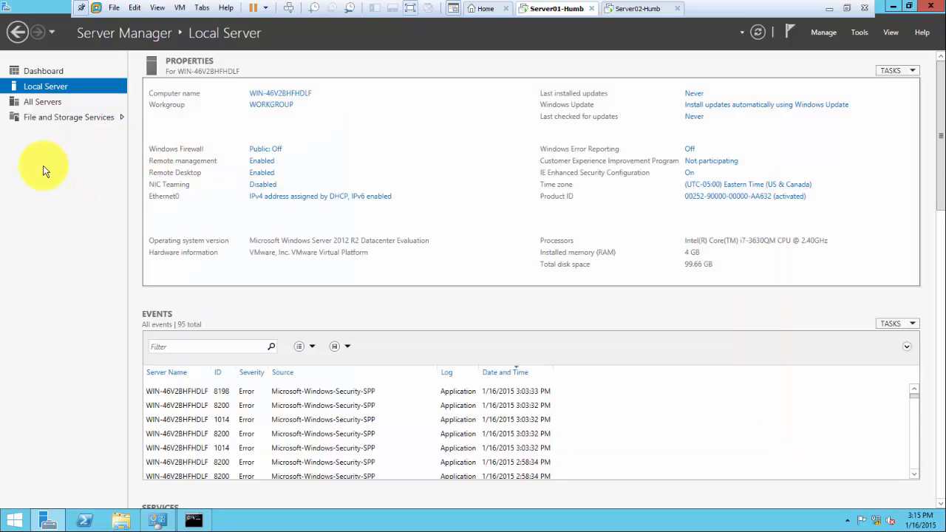
click(272, 97)
click(311, 253)
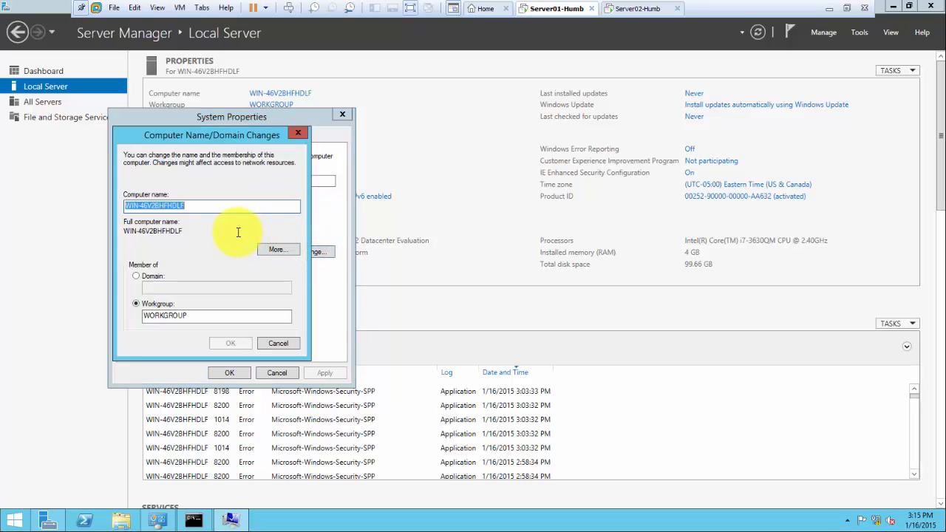
text(Server01-Humb)
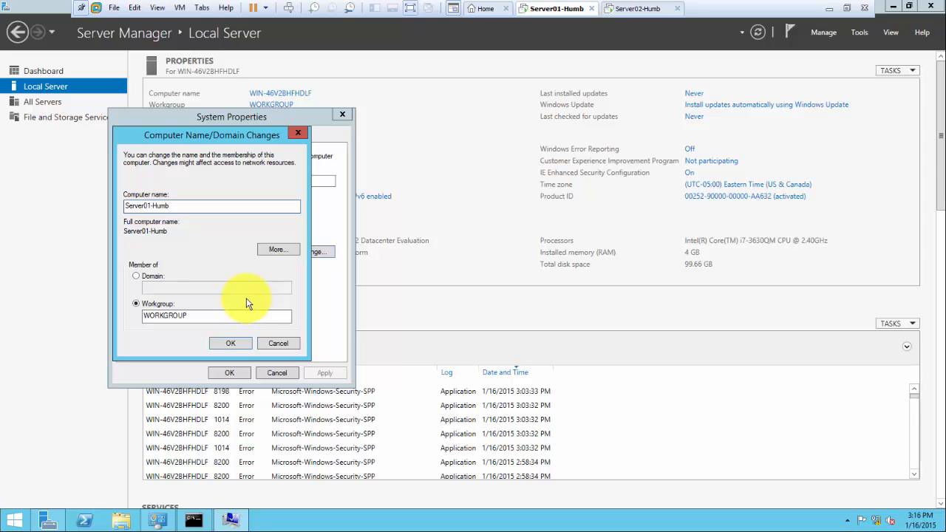
click(230, 346)
click(230, 342)
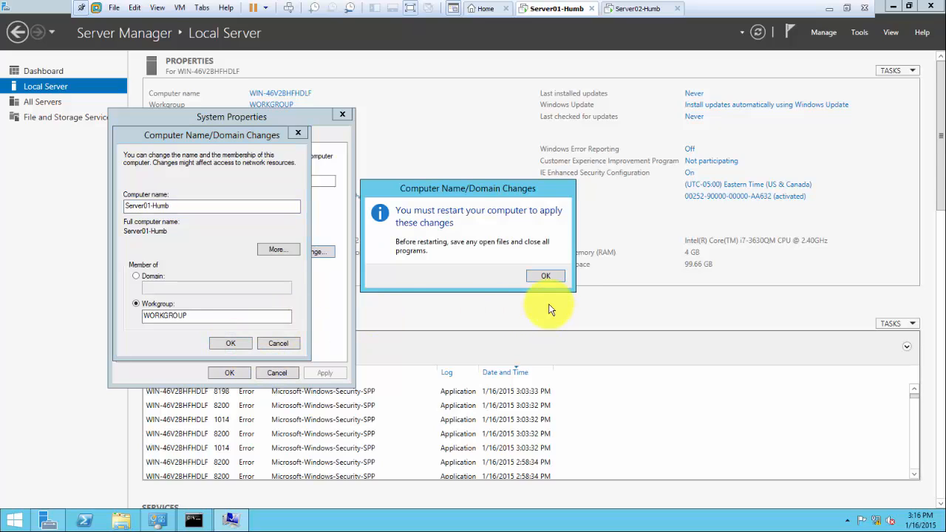
click(544, 280)
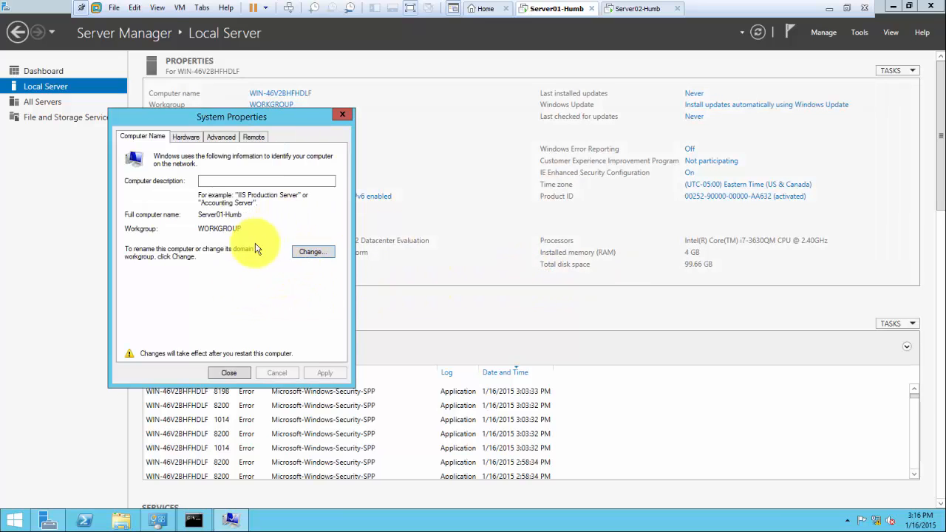
click(228, 373)
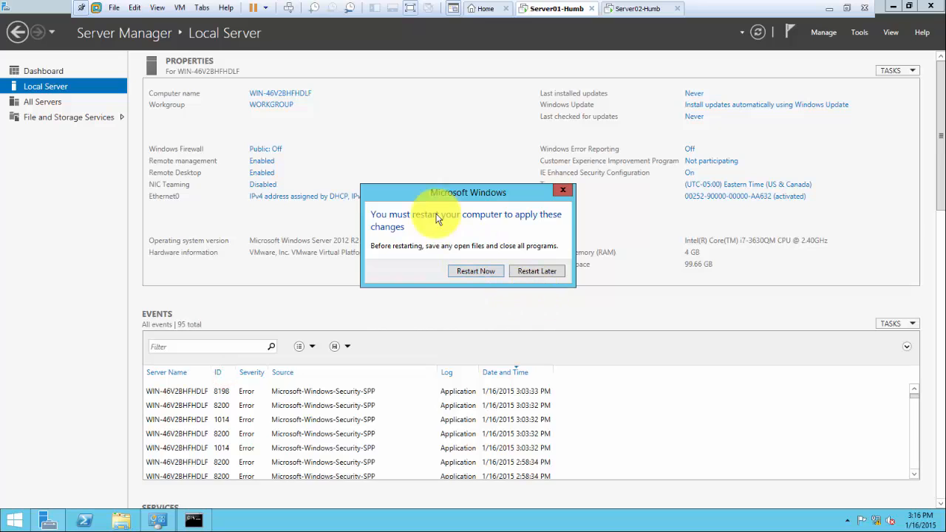
Restart Server01 now, then open Server02-Humb's Local Server page in Server Manager
click(468, 275)
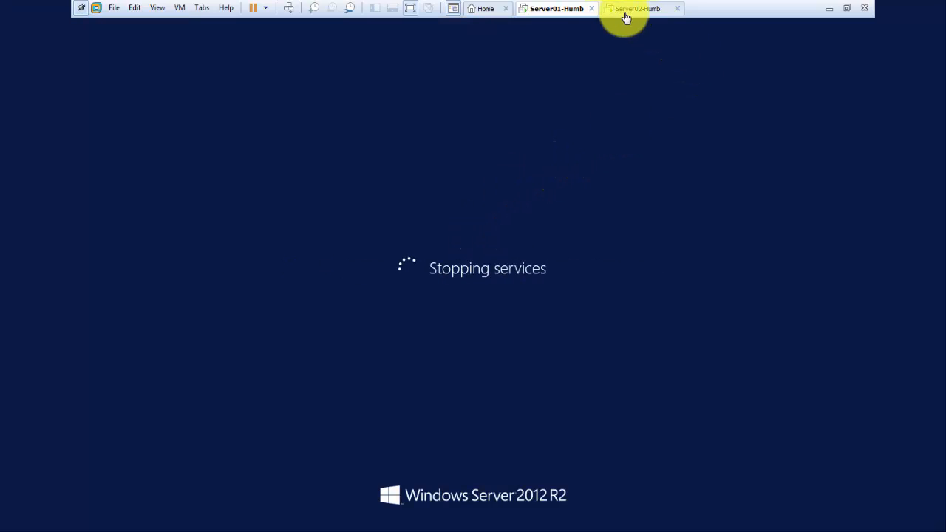
click(628, 12)
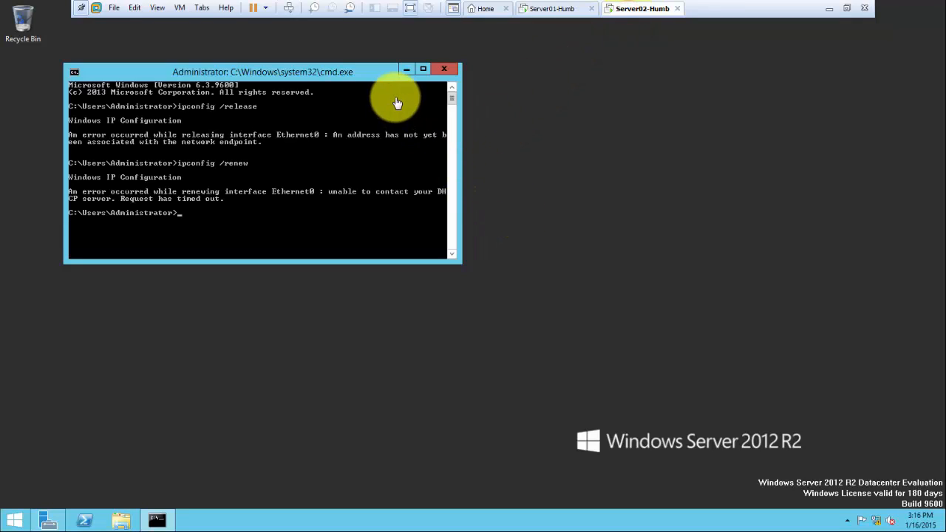
click(42, 519)
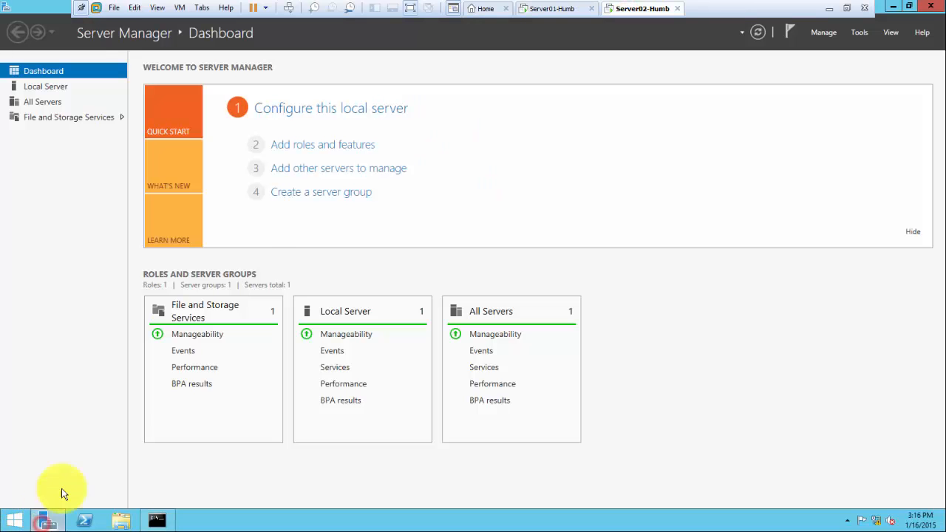
click(29, 87)
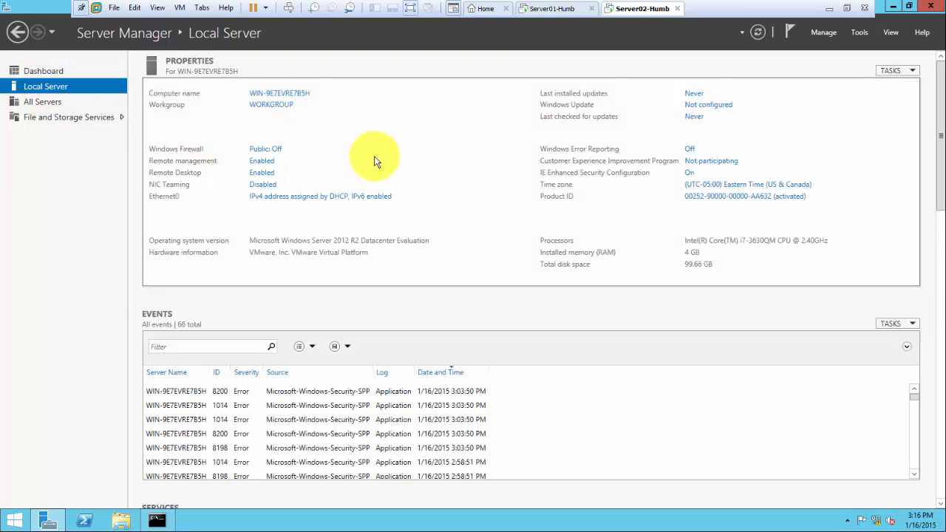
Open Server02's Ethernet0 properties, disable IPv6, and open the IPv4 settings
click(299, 198)
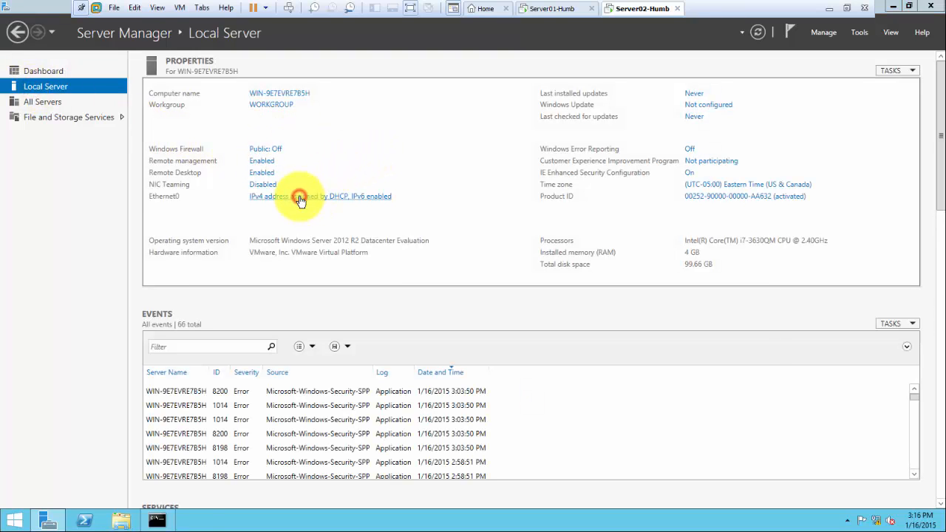
click(251, 164)
double_click(251, 163)
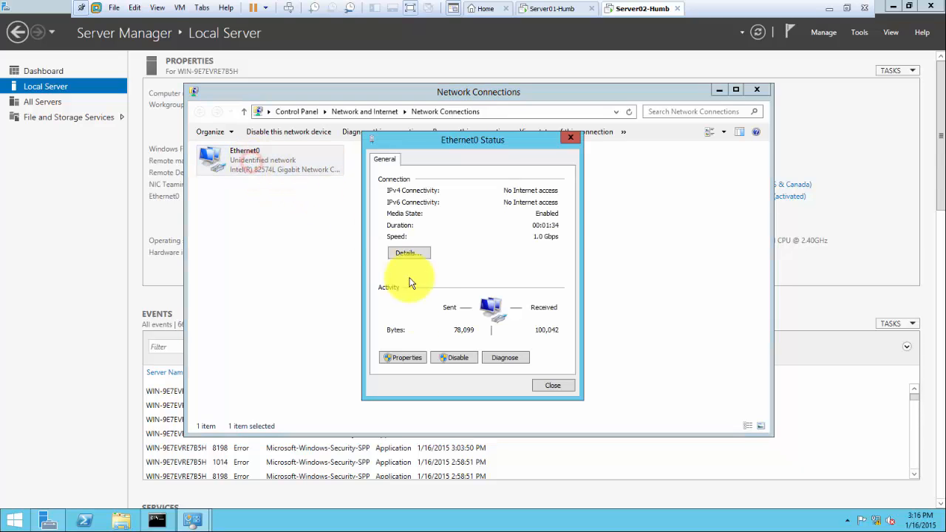
click(397, 358)
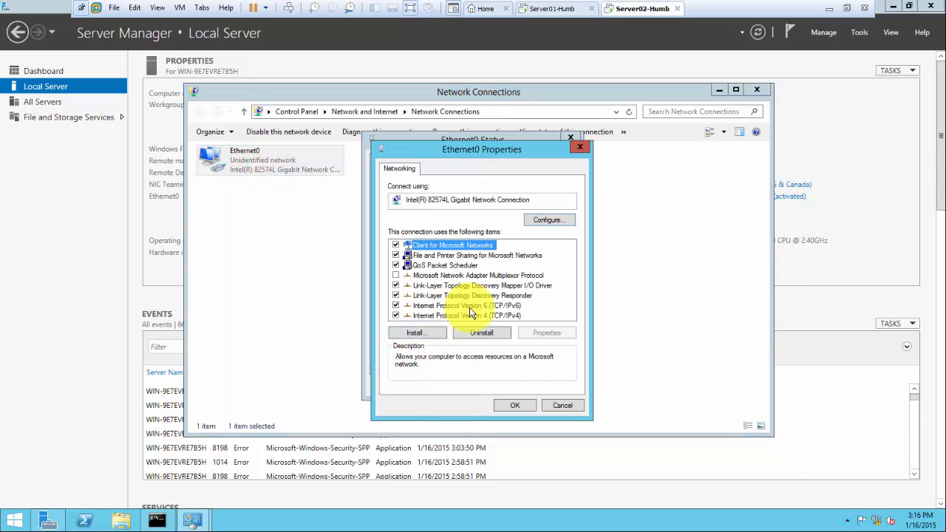
click(414, 305)
double_click(458, 316)
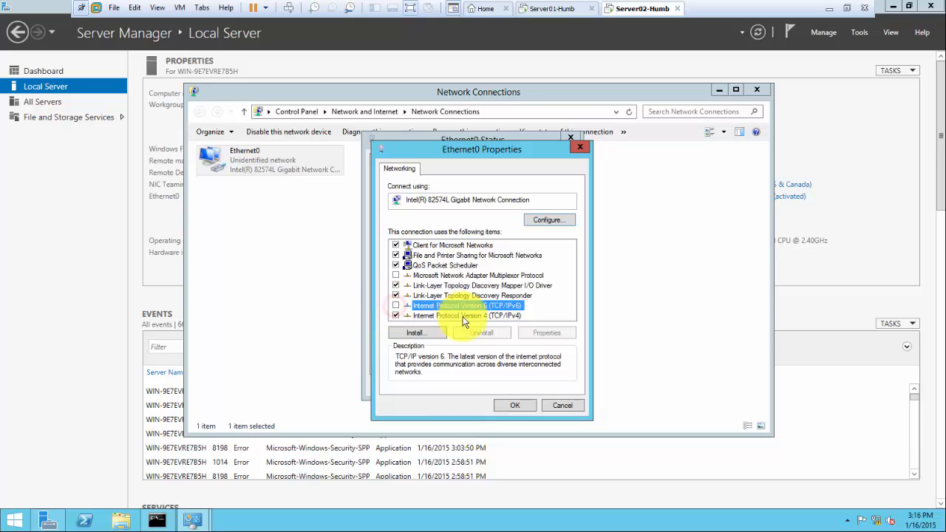
Give Server02's Ethernet0 static IP 192.168.0.2/255.255.255.0, gateway 192.168.0.50, DNS 192.168.0.1
click(418, 280)
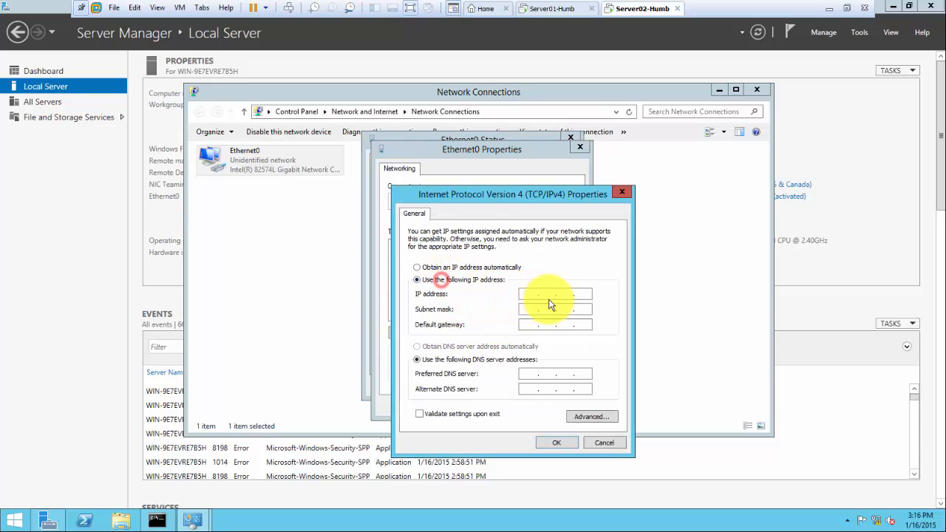
click(535, 295)
text(19)
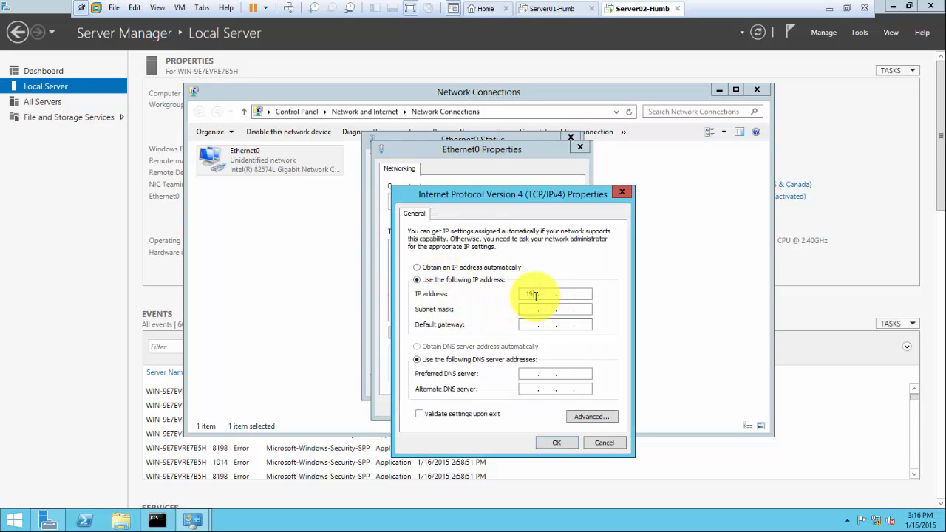
text(2 . 168 .)
key(Tab)
key(Tab)
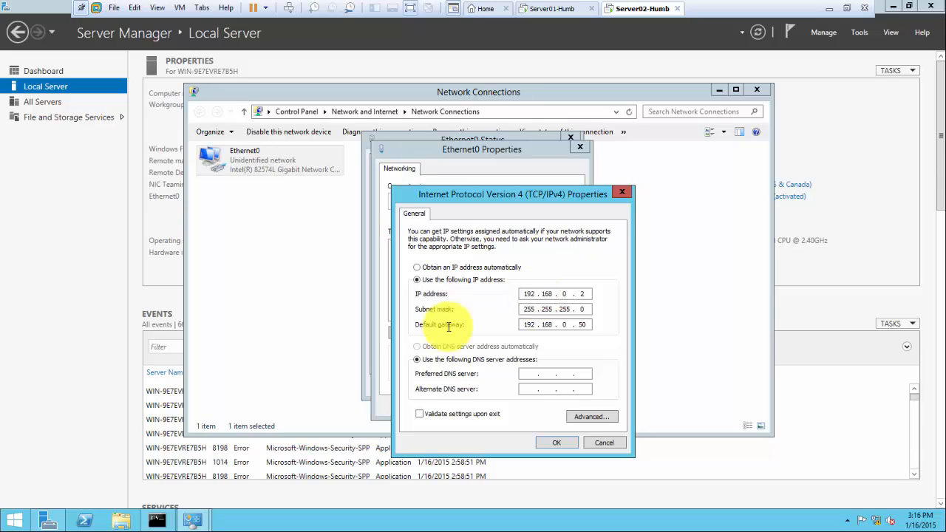
click(525, 373)
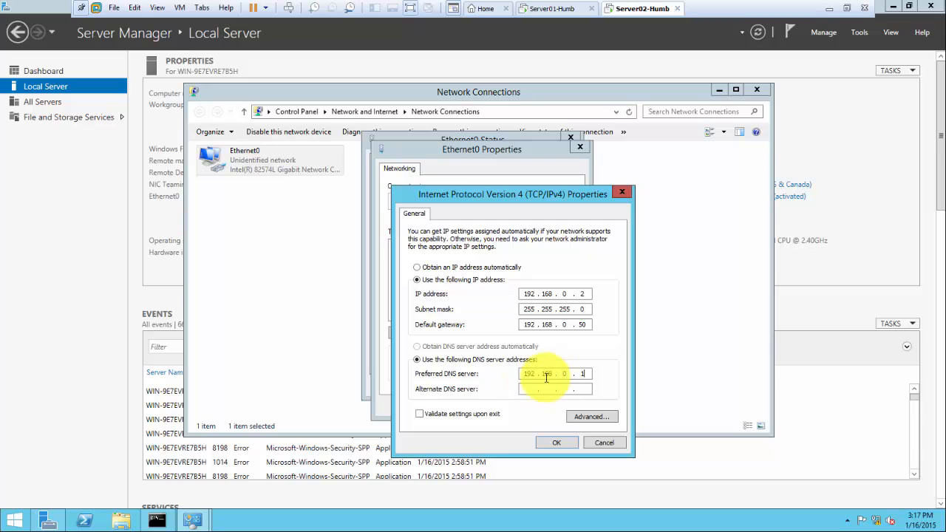
click(553, 442)
click(513, 404)
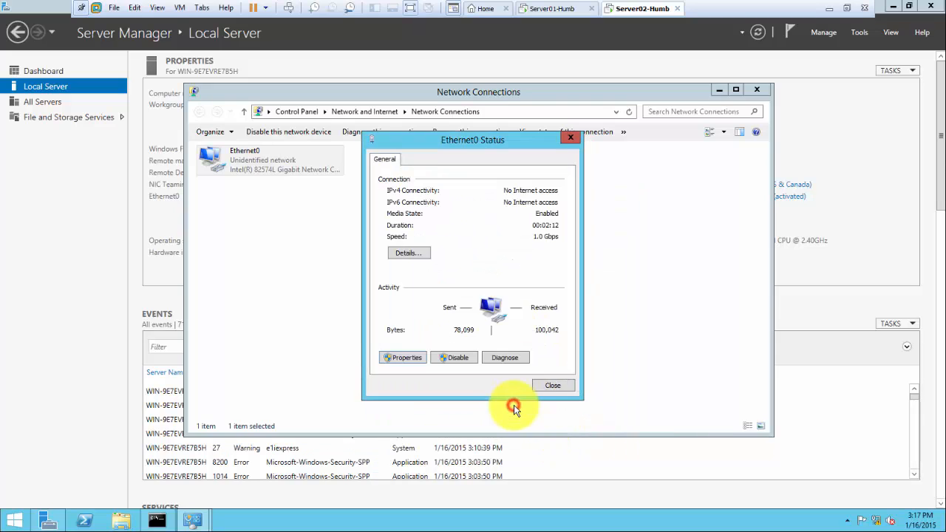
click(541, 388)
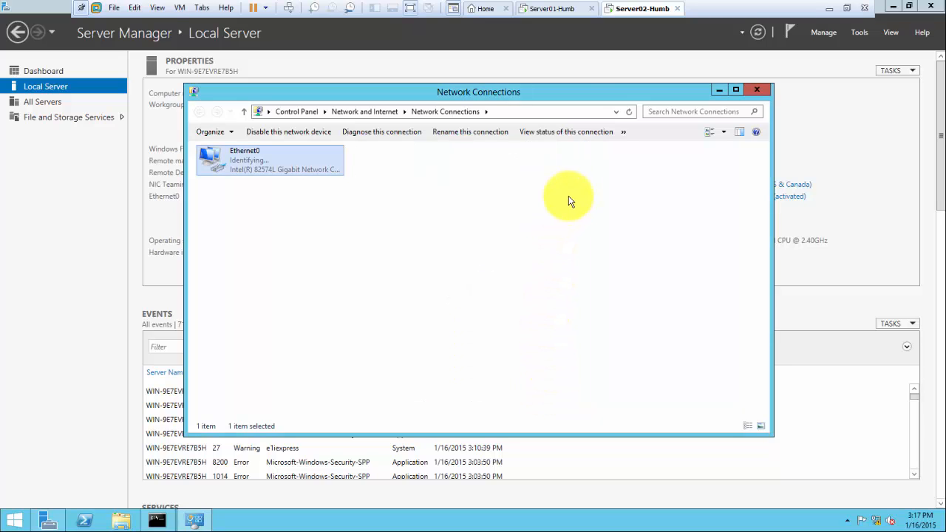
Sign in to the Server01-Humb VM as Administrator with the account password
click(536, 11)
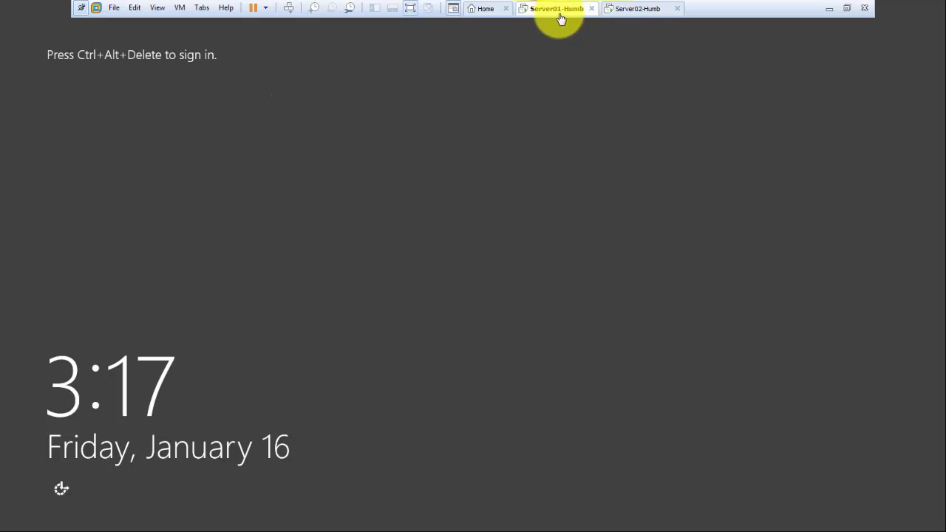
click(288, 13)
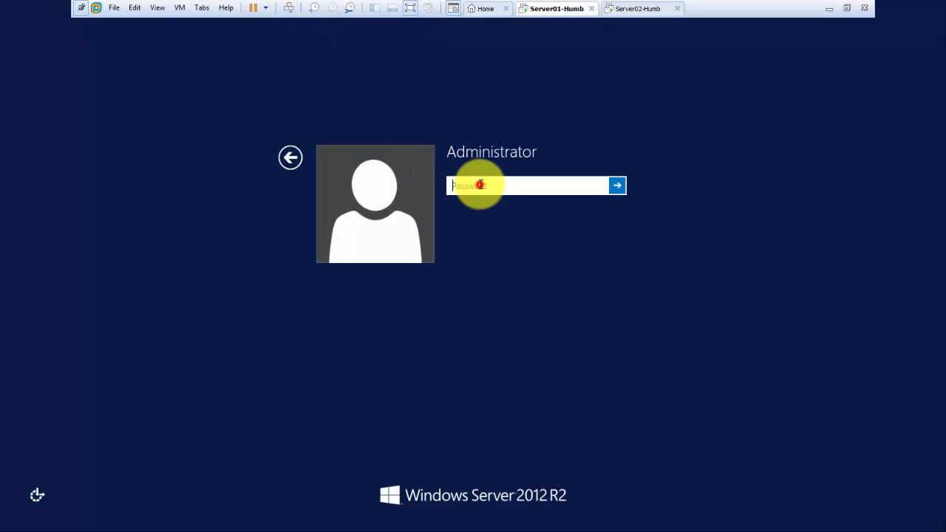
text(P)
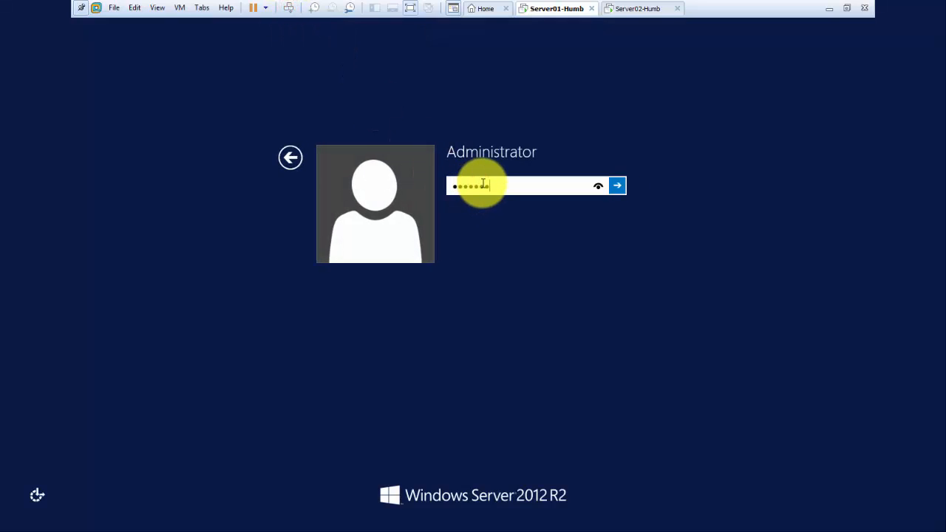
key(Return)
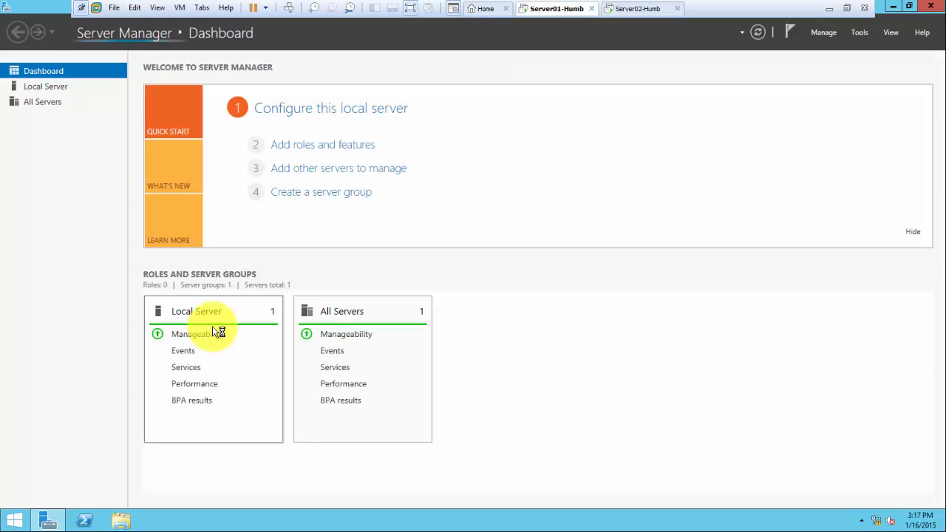
Disable IPv6 on Server01-Humb's Ethernet0 adapter so only 192.168.0.1 remains listed
click(41, 88)
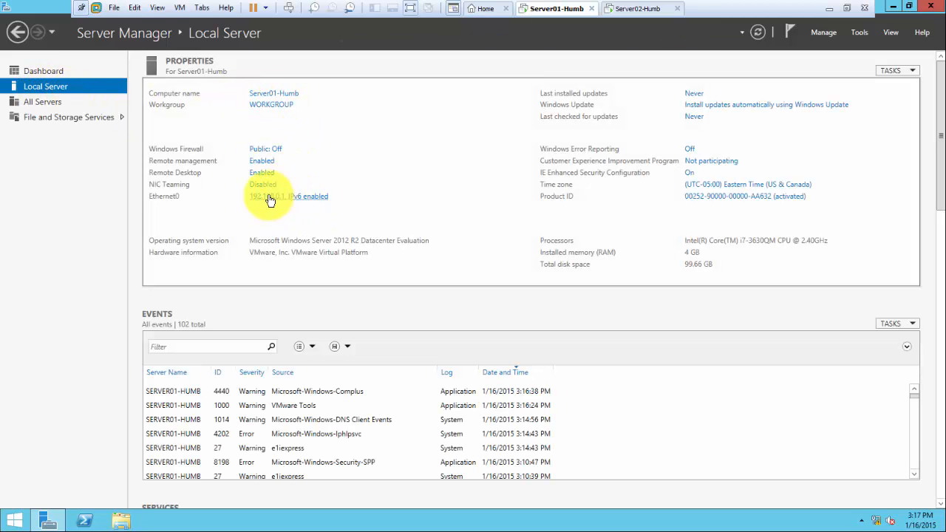
click(294, 196)
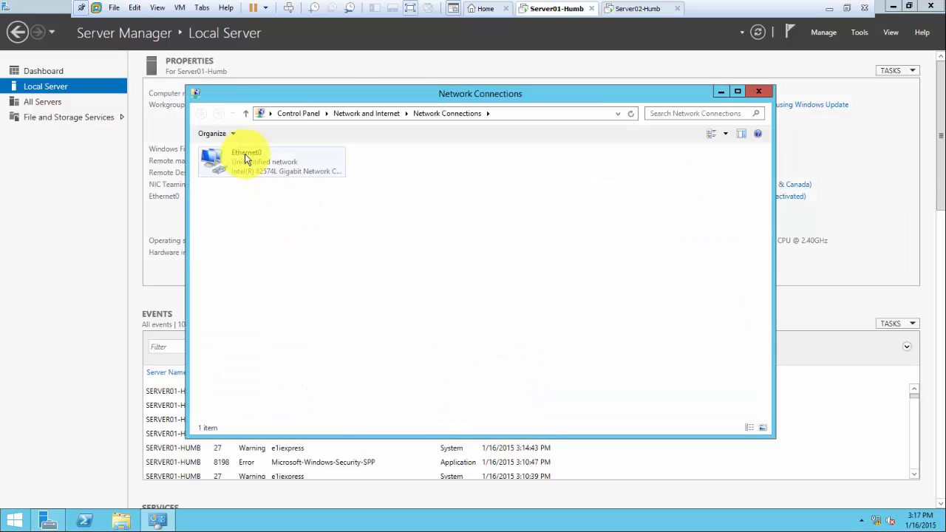
double_click(243, 165)
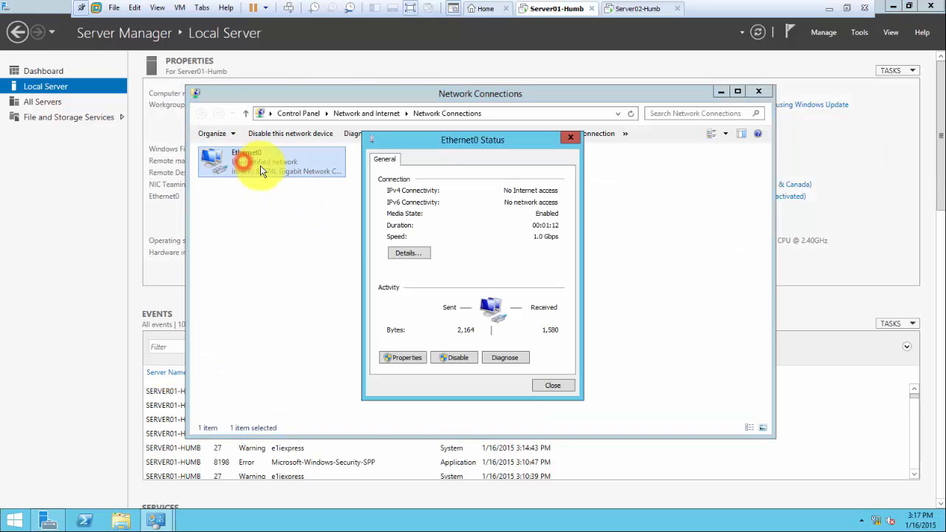
click(402, 357)
click(395, 305)
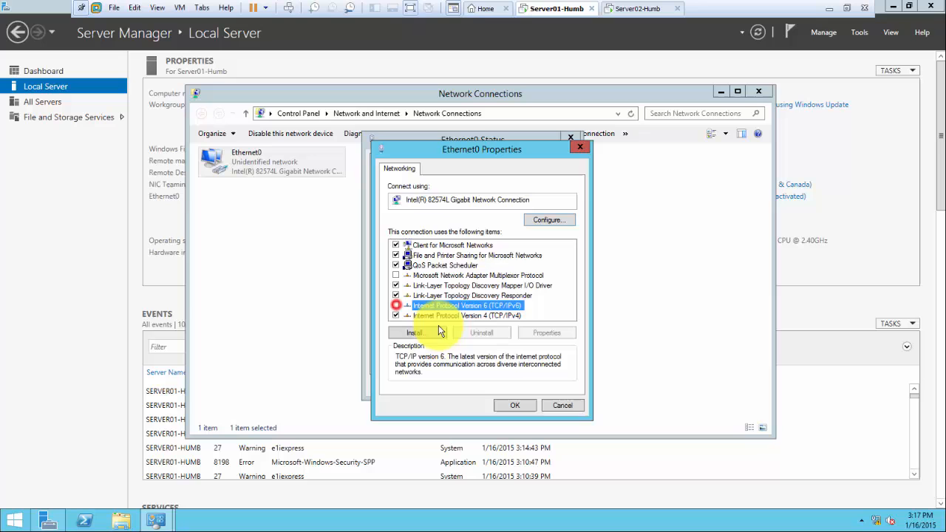
click(502, 406)
click(547, 388)
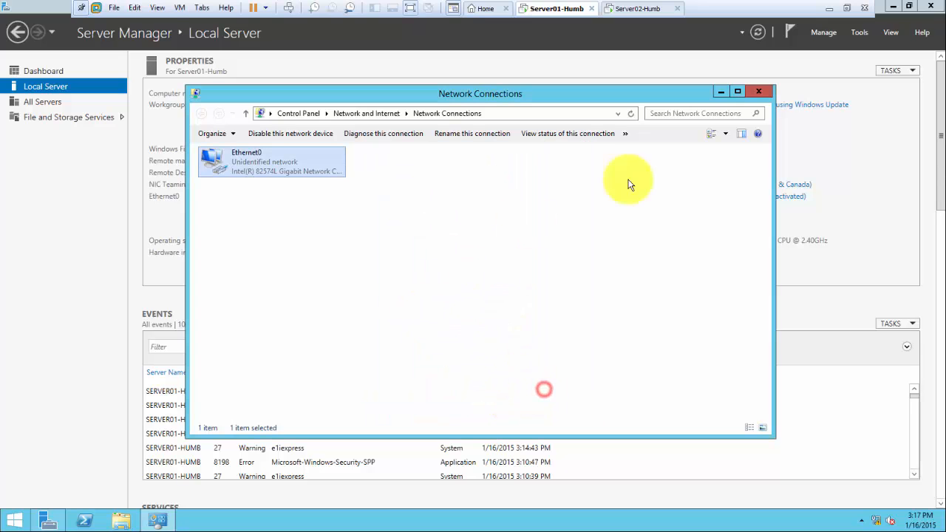
click(760, 93)
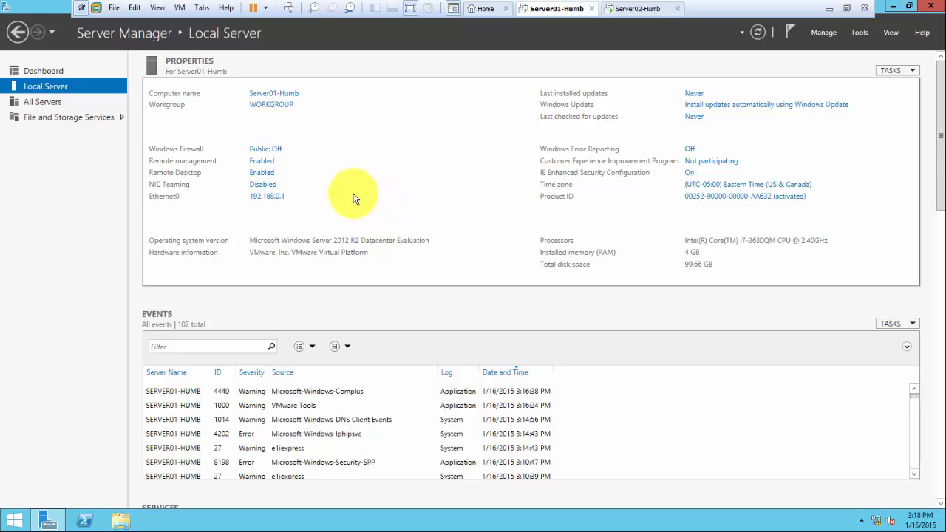
On the second VM, change the computer name to Server02-Humb and restart now
click(620, 10)
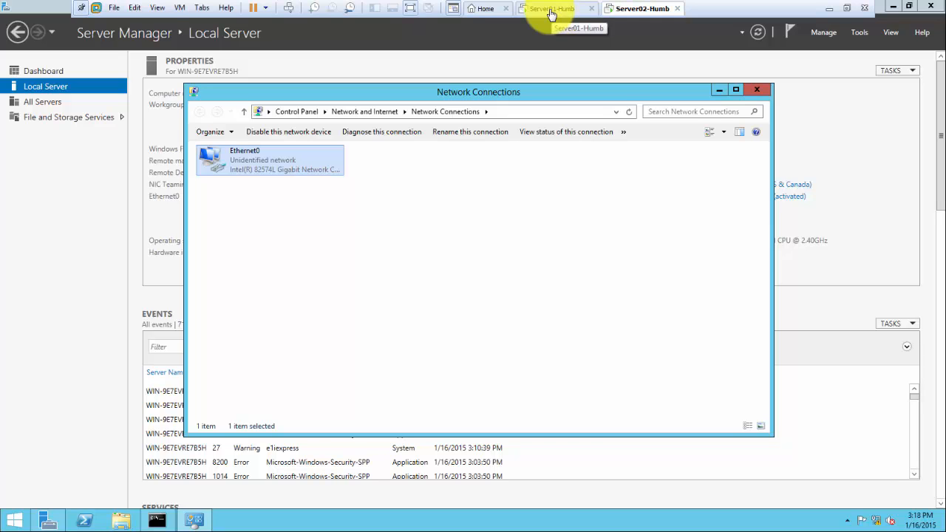
click(59, 244)
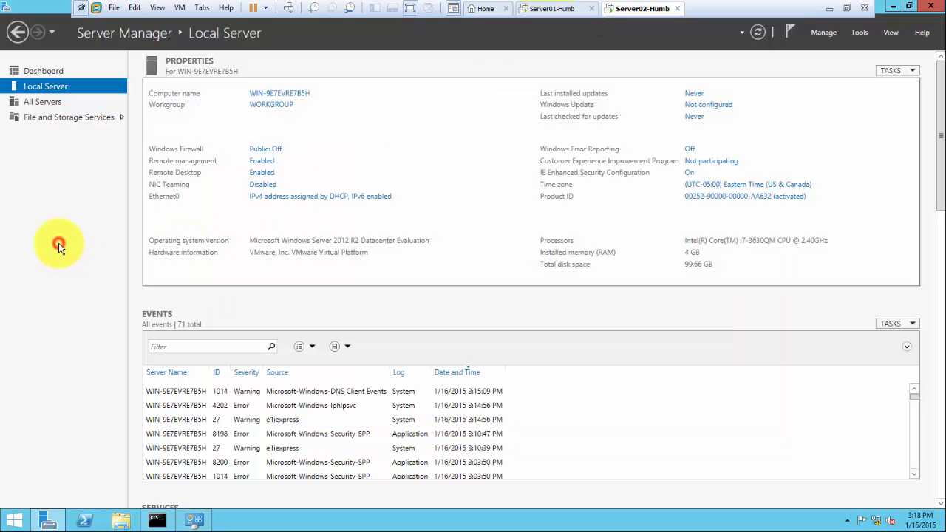
click(272, 96)
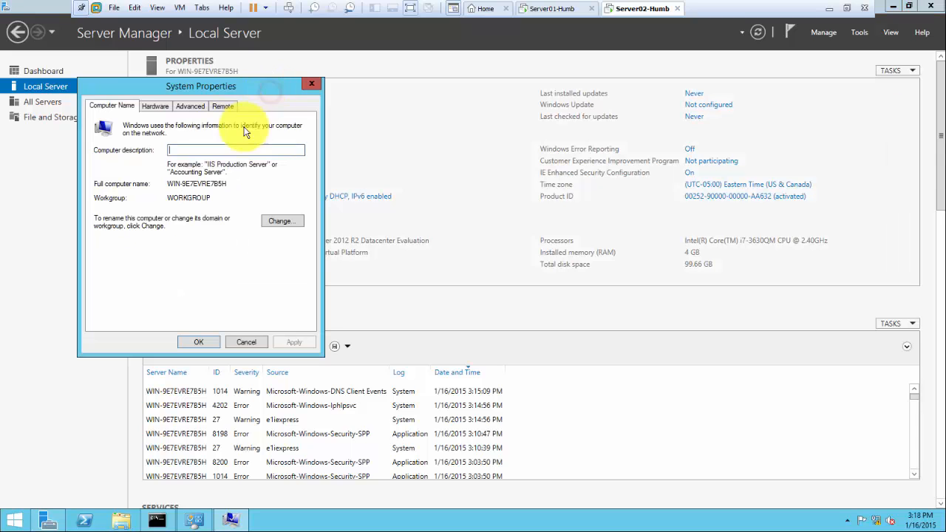
click(279, 223)
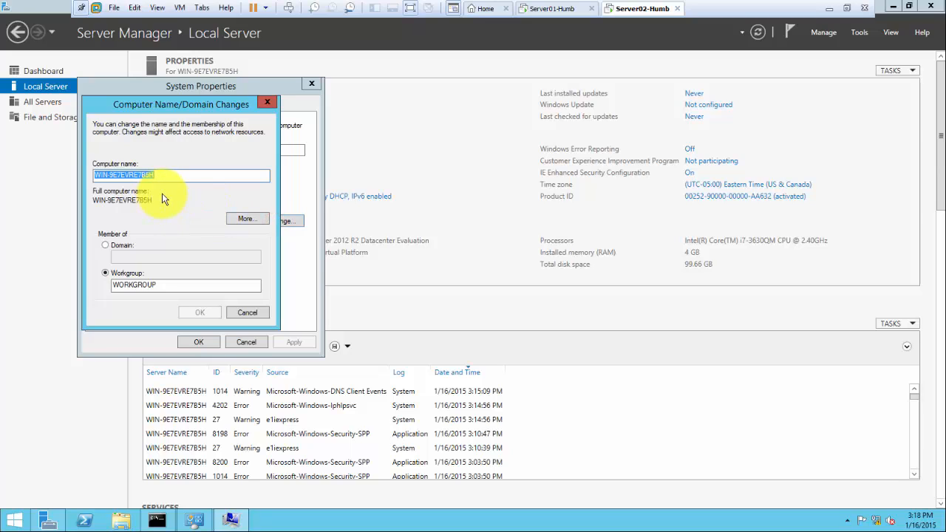
text(Server0)
text(2)
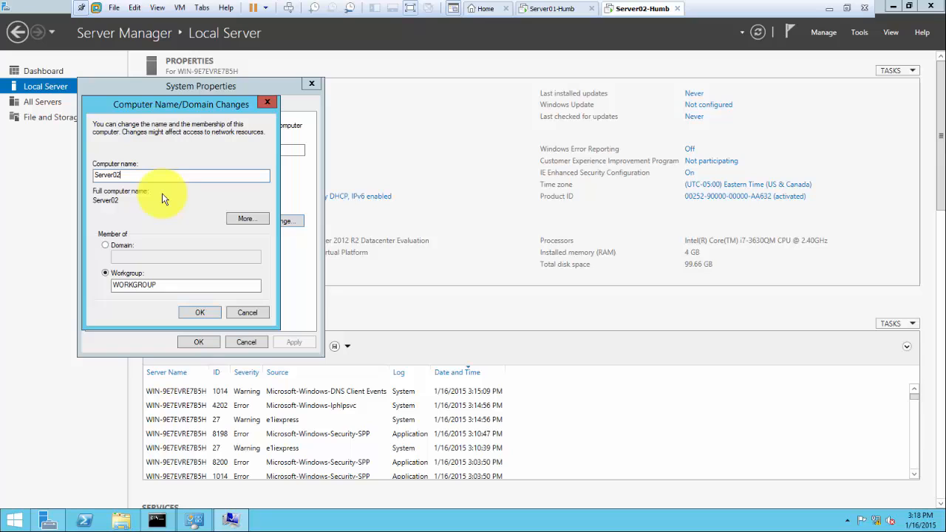
text(-Humb)
click(196, 313)
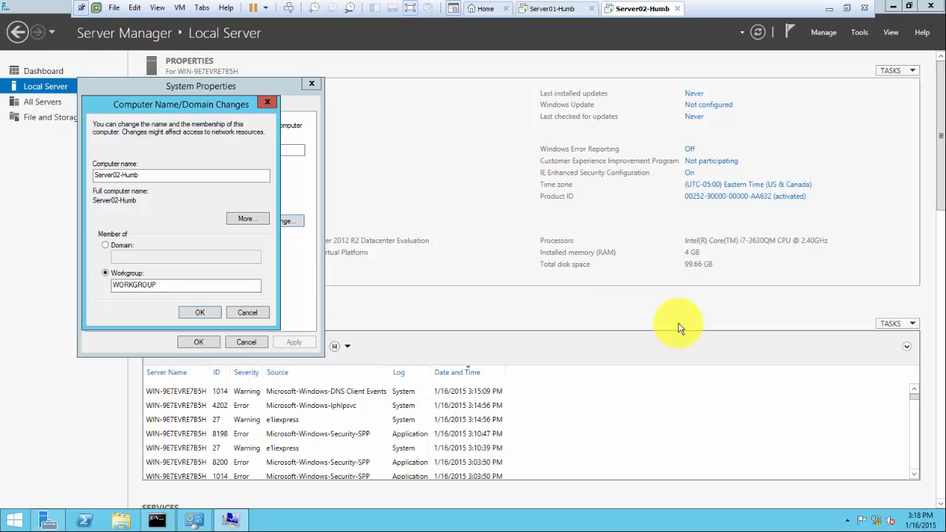
key(Return)
click(544, 277)
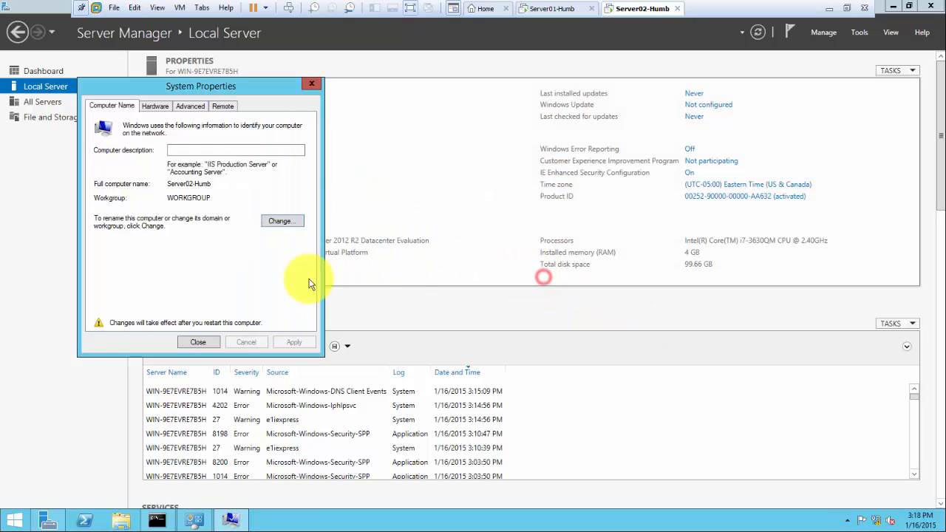
click(198, 342)
click(469, 272)
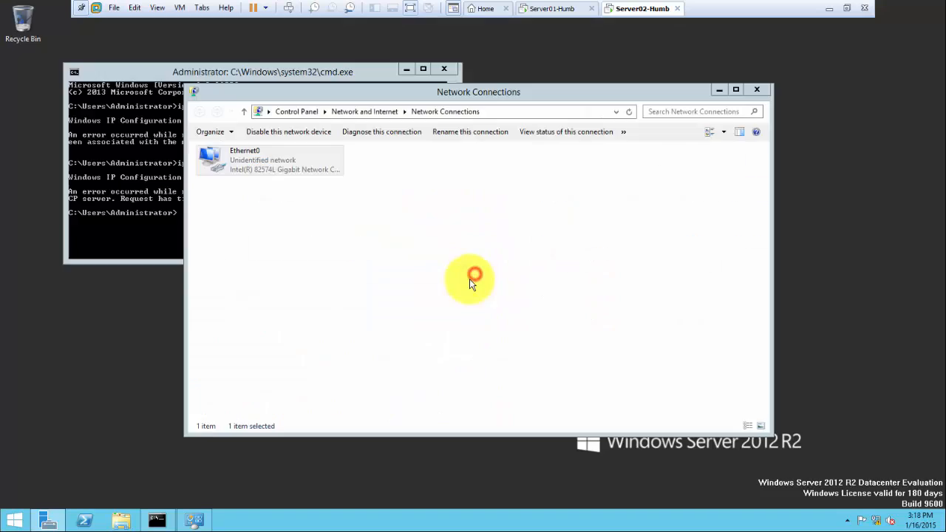
Return to the Server01-Humb VM and show Server Manager's Dashboard page
click(545, 9)
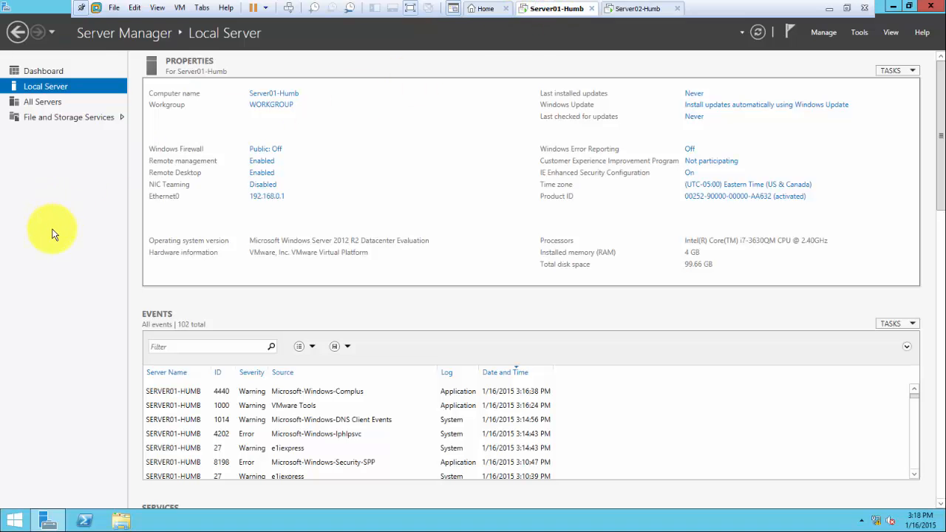
click(64, 186)
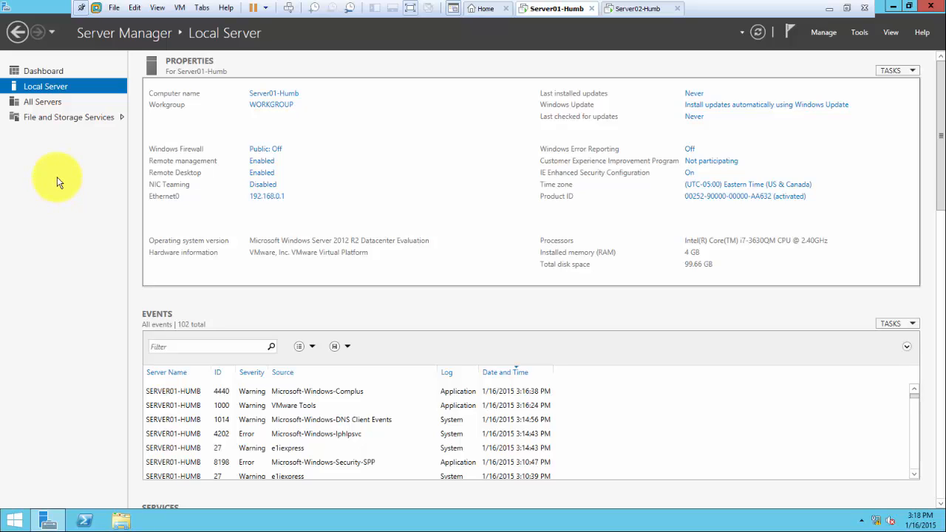
click(46, 72)
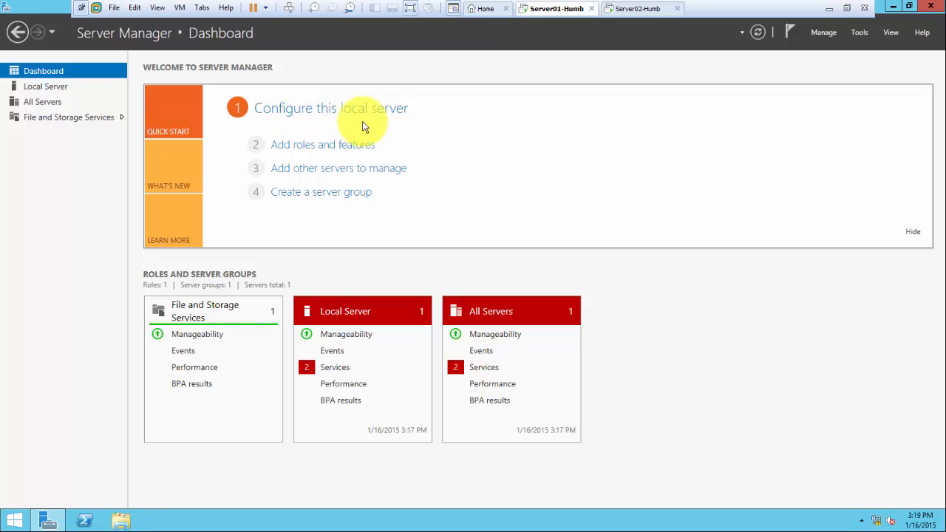
Start a role-based install on Server01-Humb and tick Active Directory Domain Services with its management features
click(308, 147)
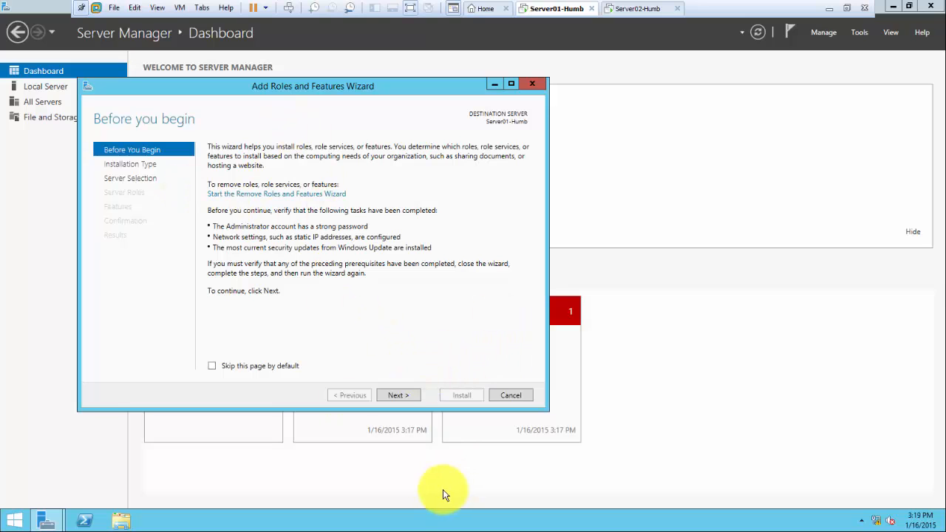
click(396, 395)
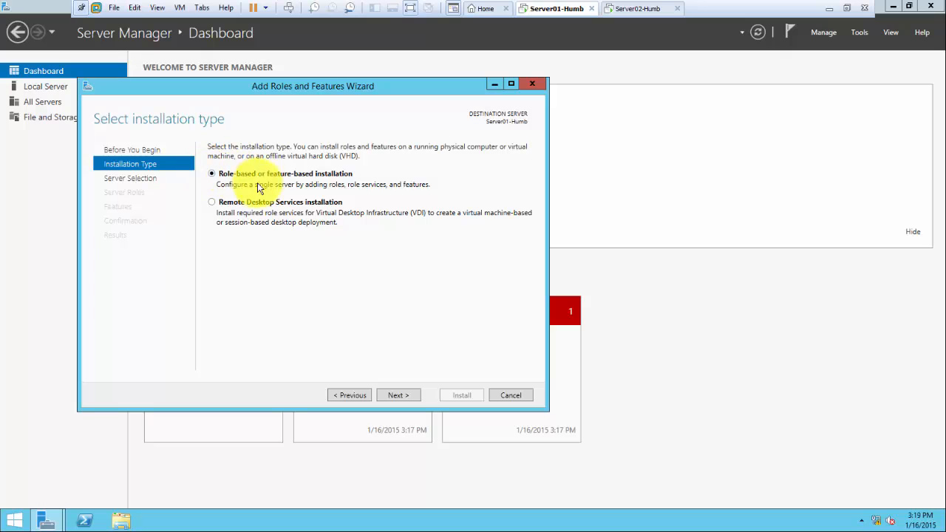
click(400, 394)
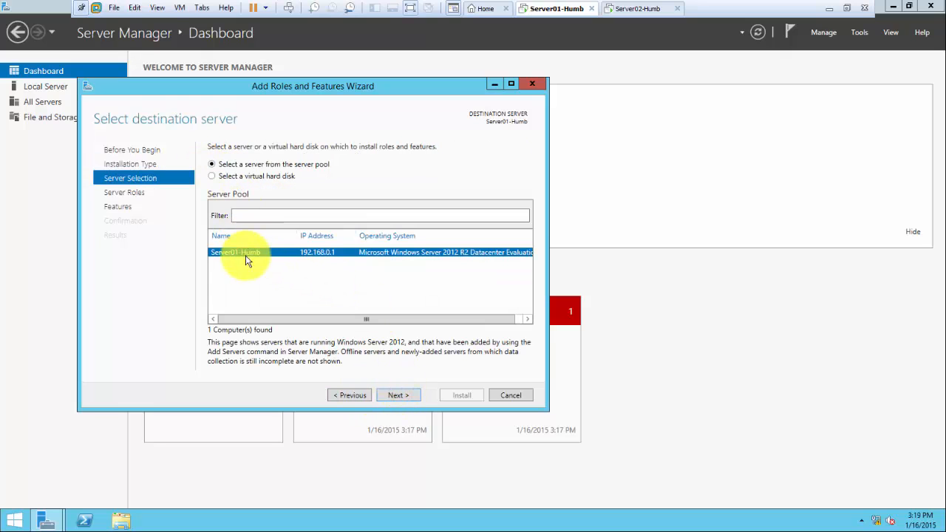
click(399, 397)
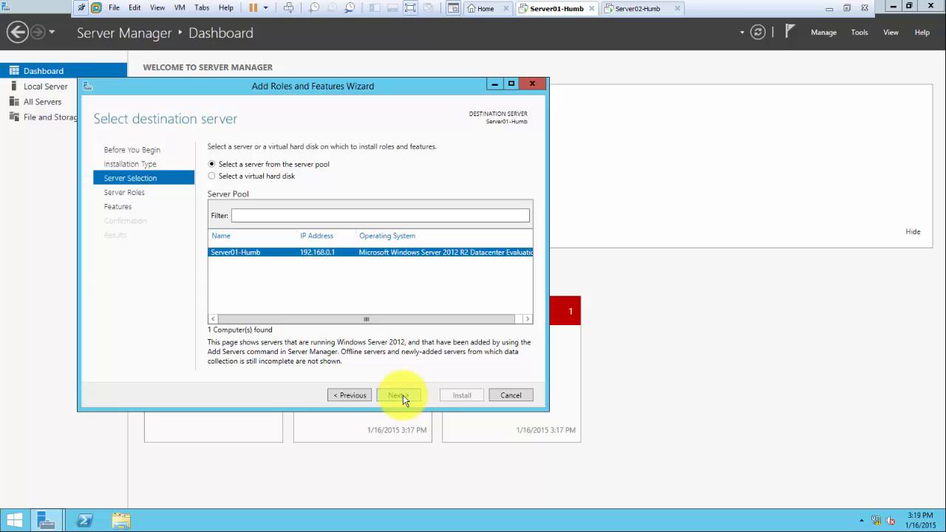
click(402, 395)
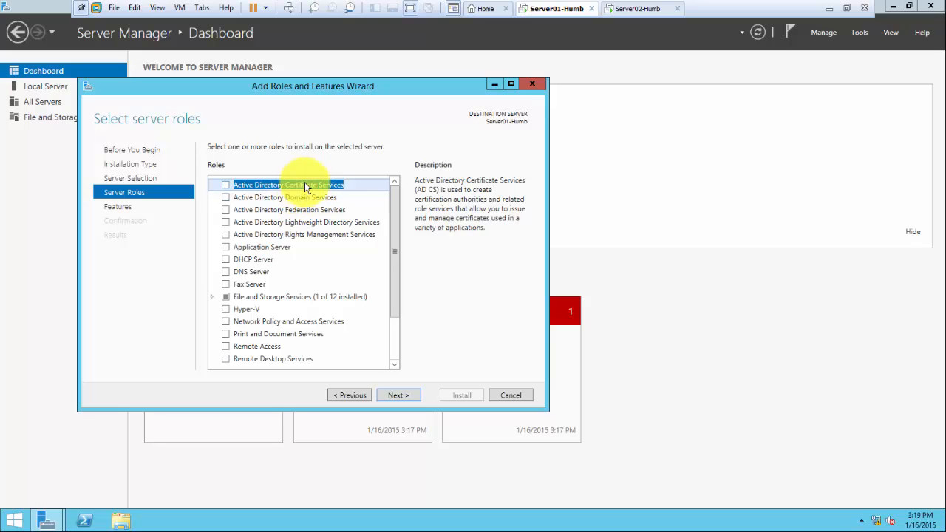
click(225, 197)
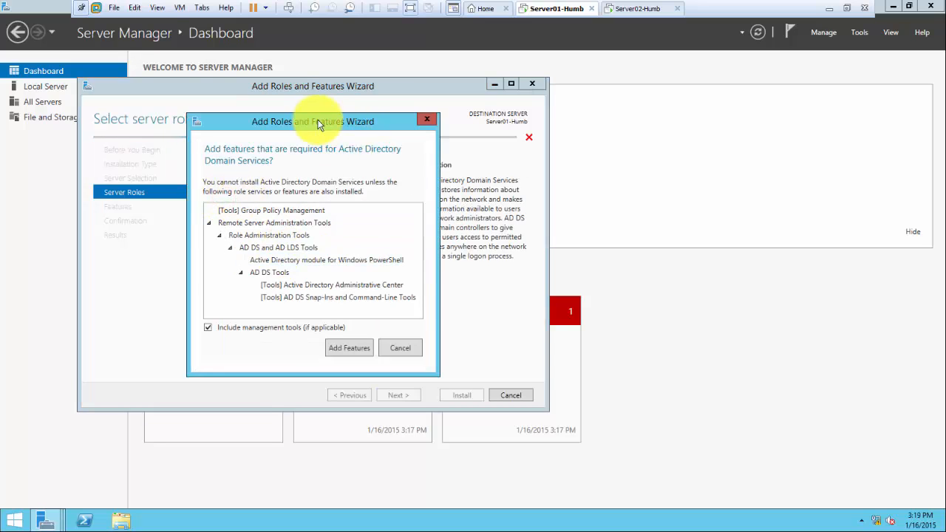
drag(312, 121, 305, 229)
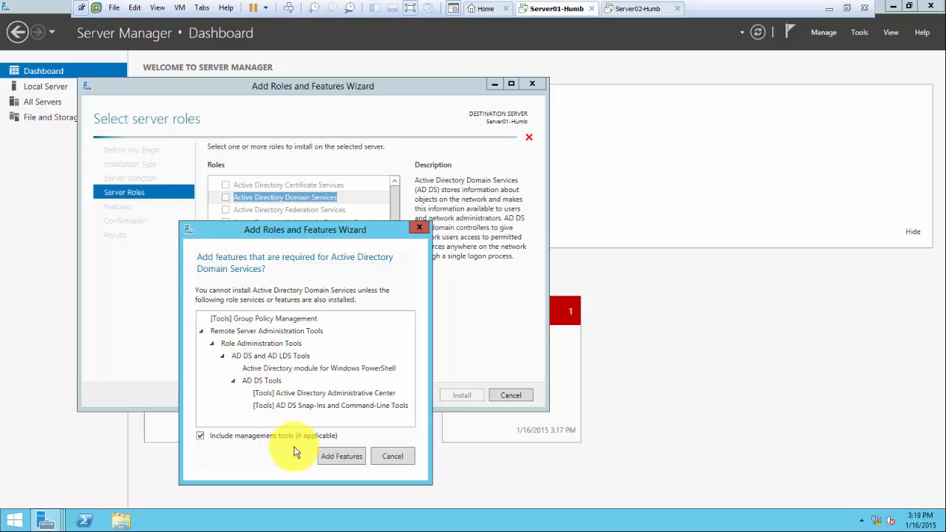
click(333, 456)
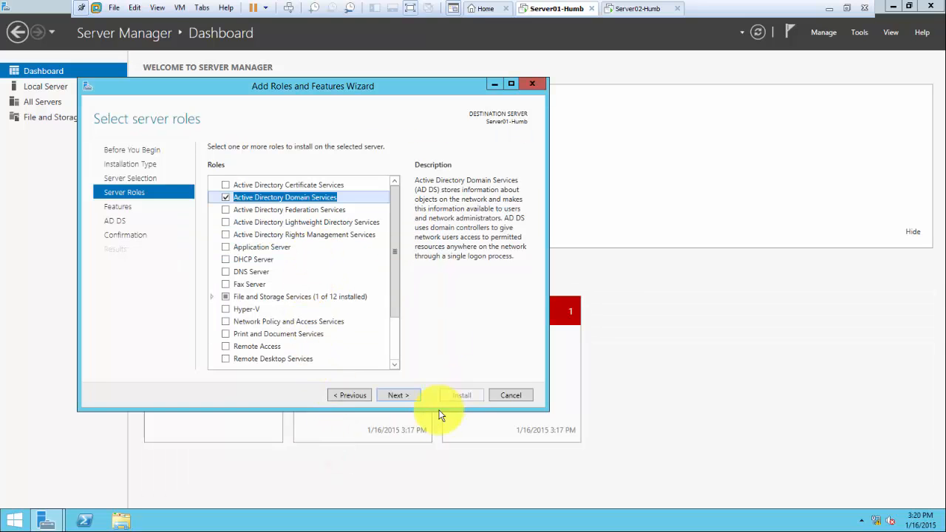
Go past the Features and AD DS pages and allow automatic restart of the destination server
click(399, 396)
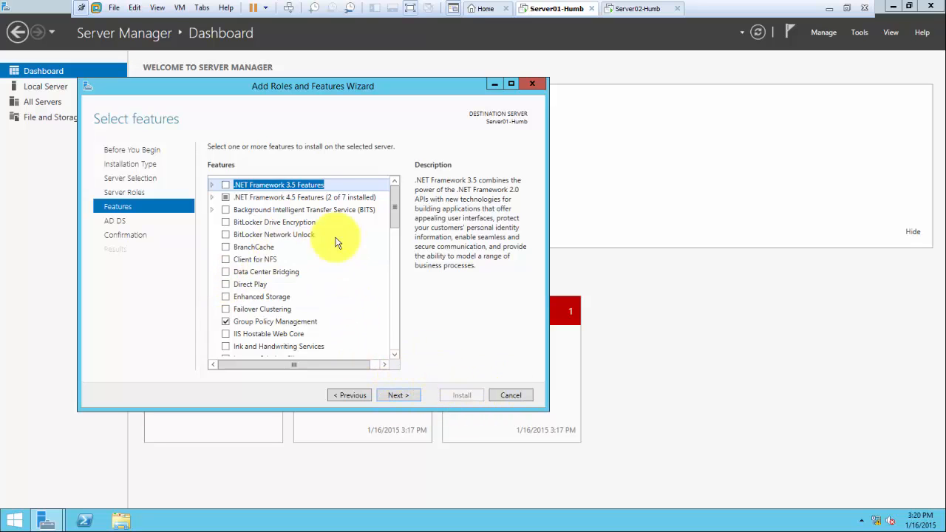
click(407, 399)
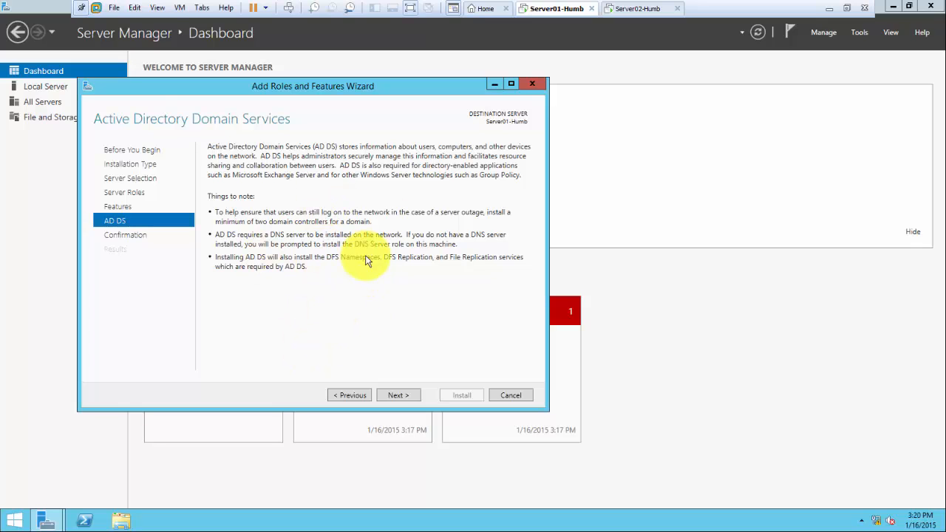
click(397, 399)
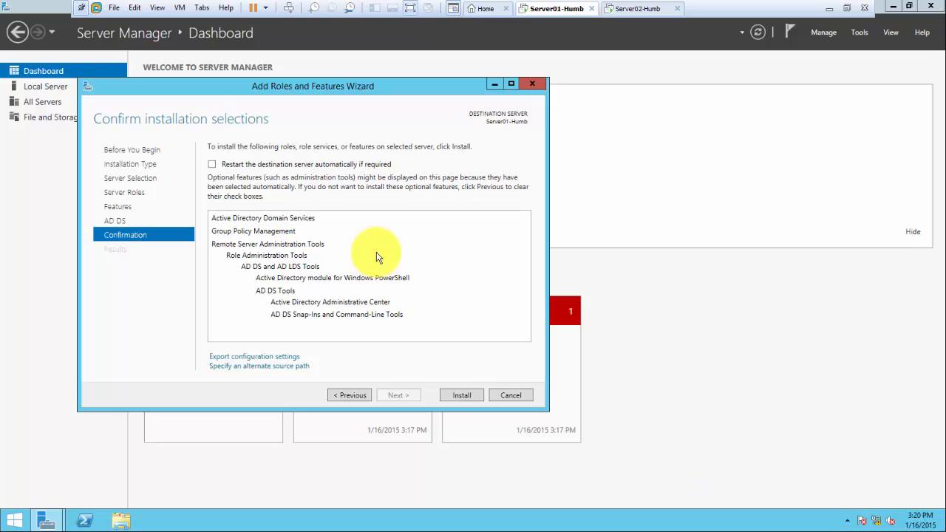
click(212, 164)
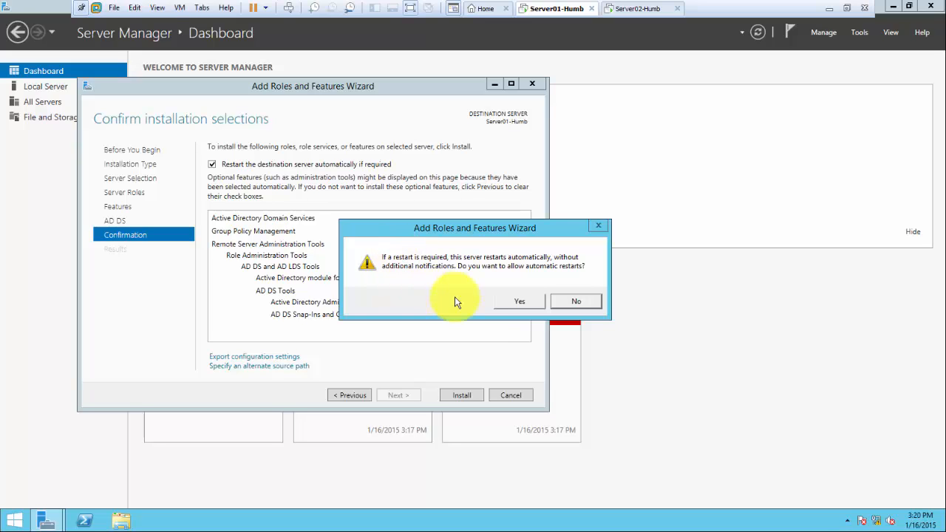
click(514, 306)
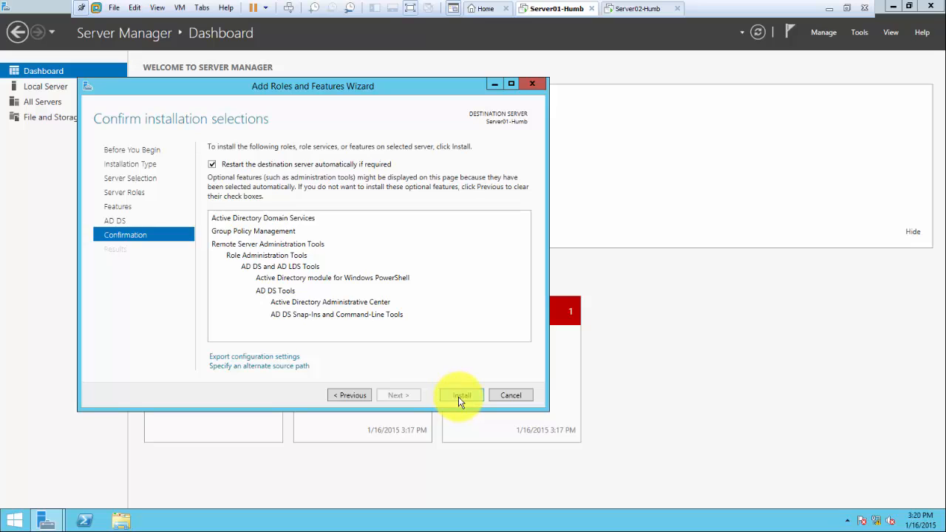
Install AD DS, Group Policy Management and AD DS tools, then close the finished wizard
click(459, 397)
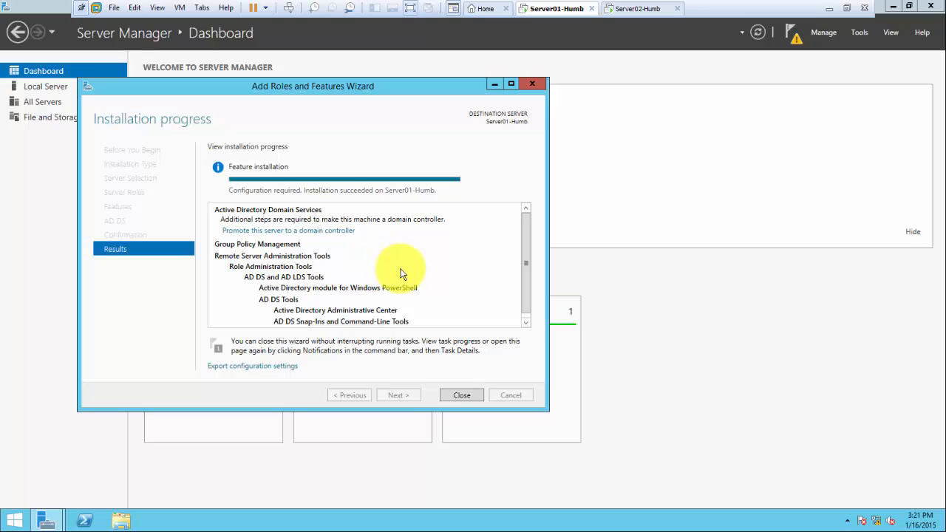
click(464, 397)
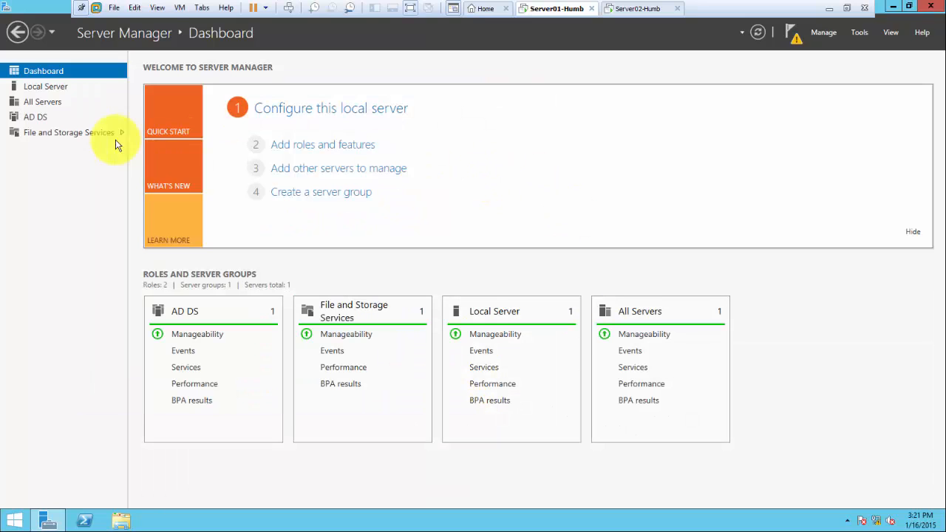
Show the AD DS server page and its pending post-deployment configuration notification
click(33, 118)
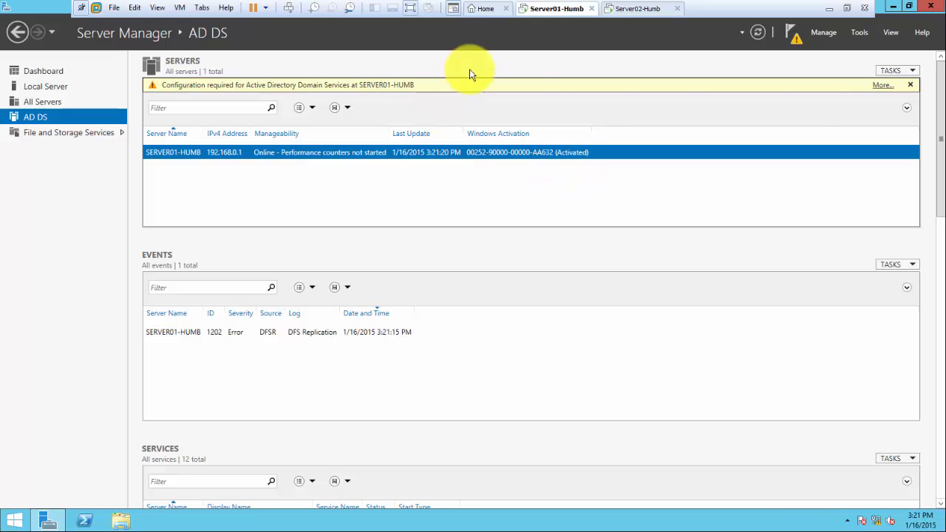
click(790, 34)
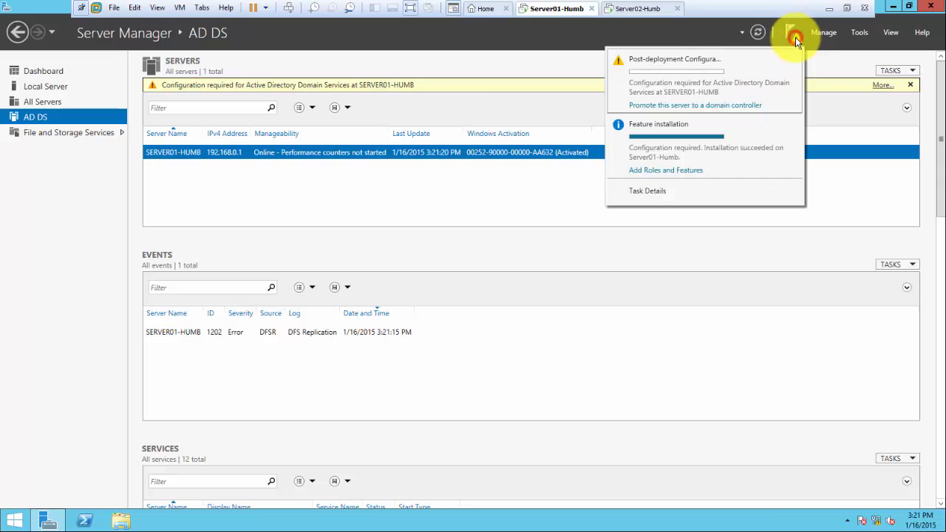
Promote the server as a new forest with root domain MyDomain.local, advancing to Domain Controller Options
click(693, 108)
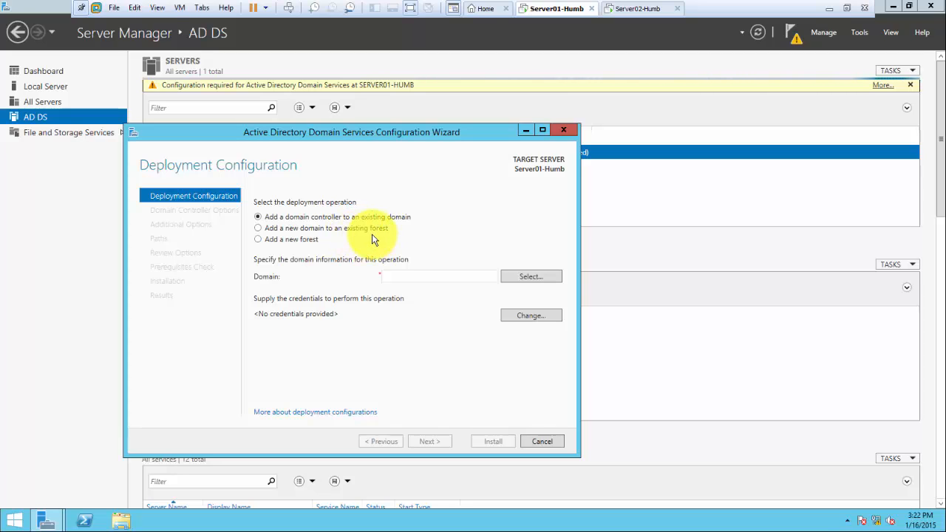
click(257, 239)
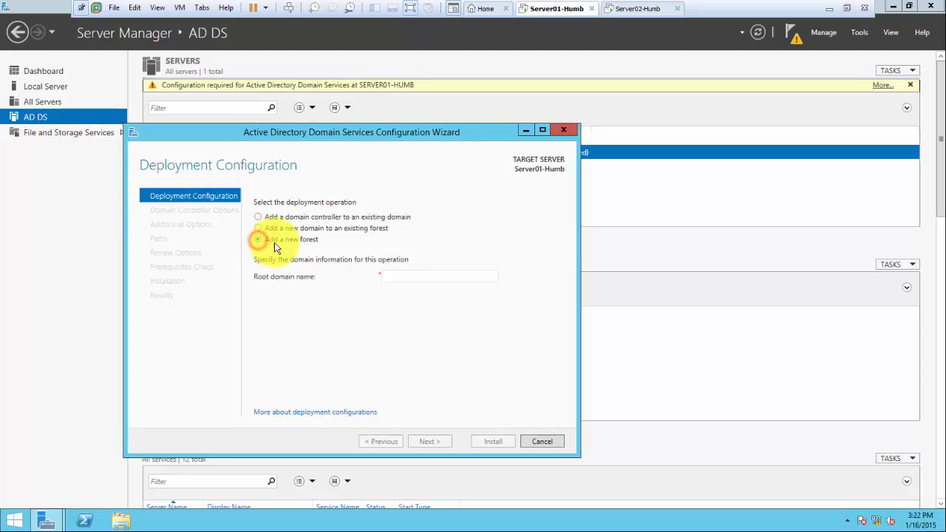
click(402, 278)
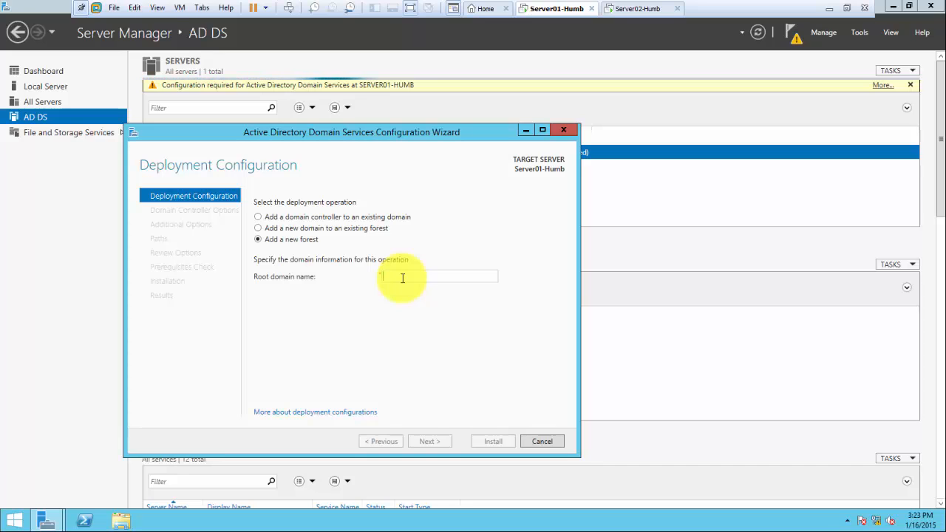
text(MyD)
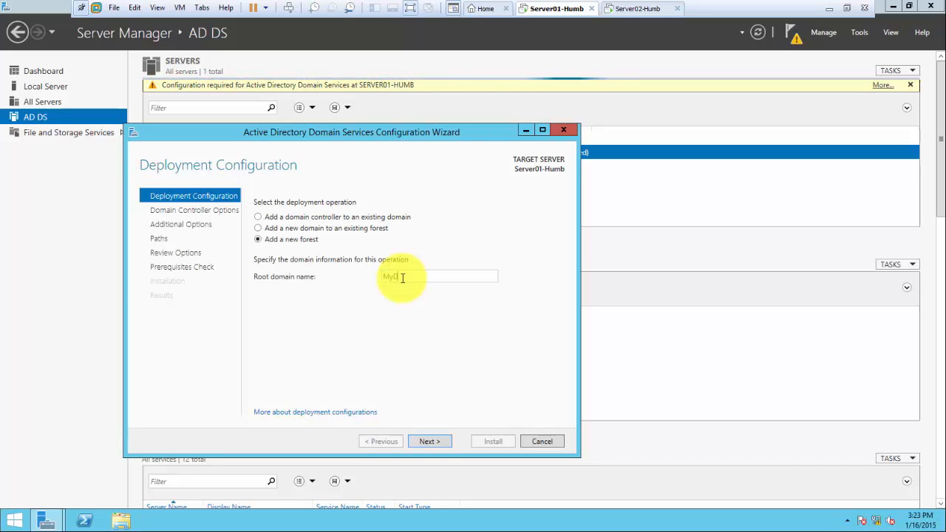
text(omain.local)
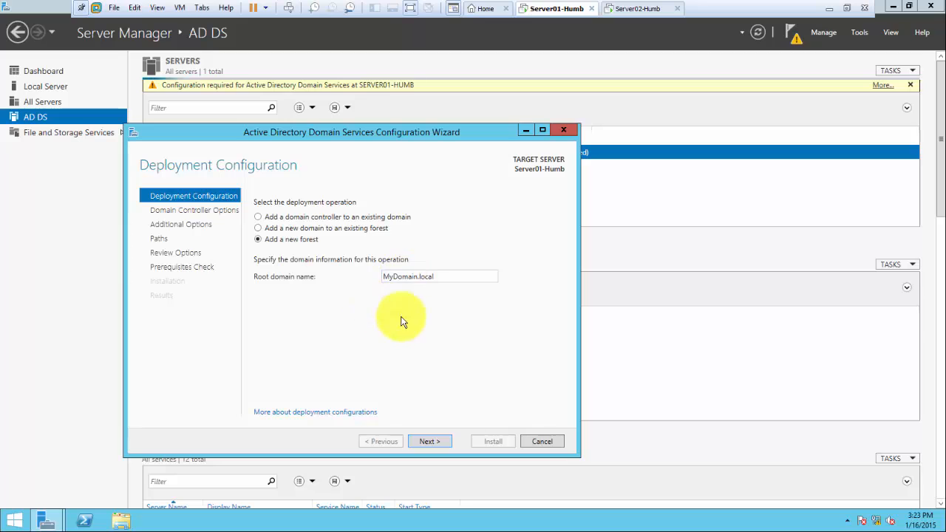
click(427, 442)
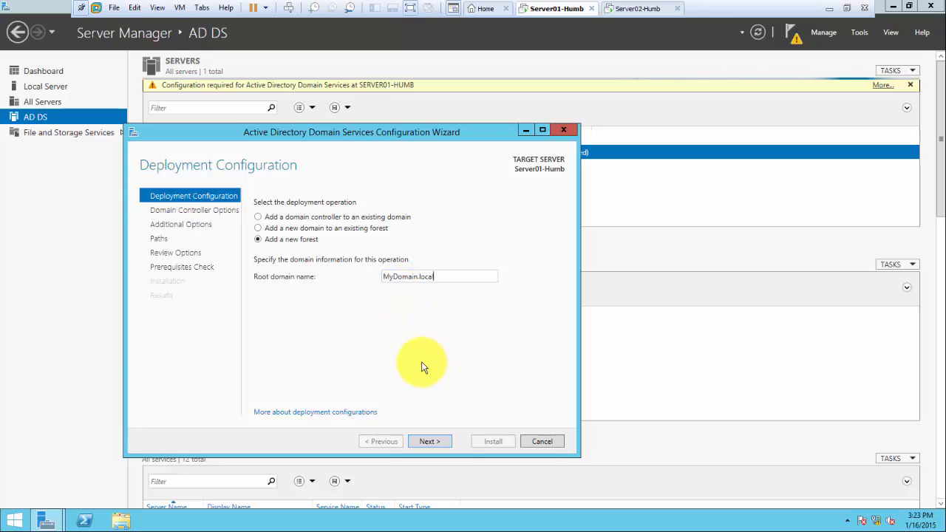
click(430, 441)
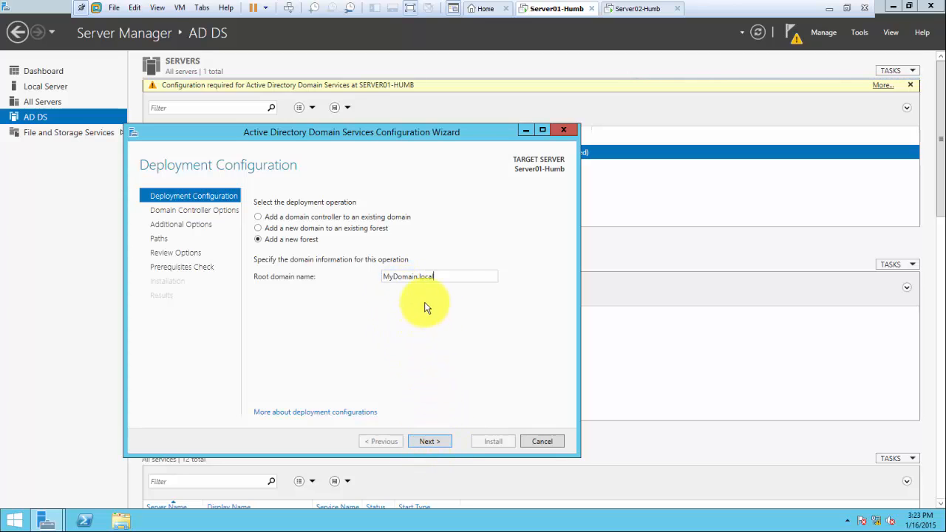
click(430, 443)
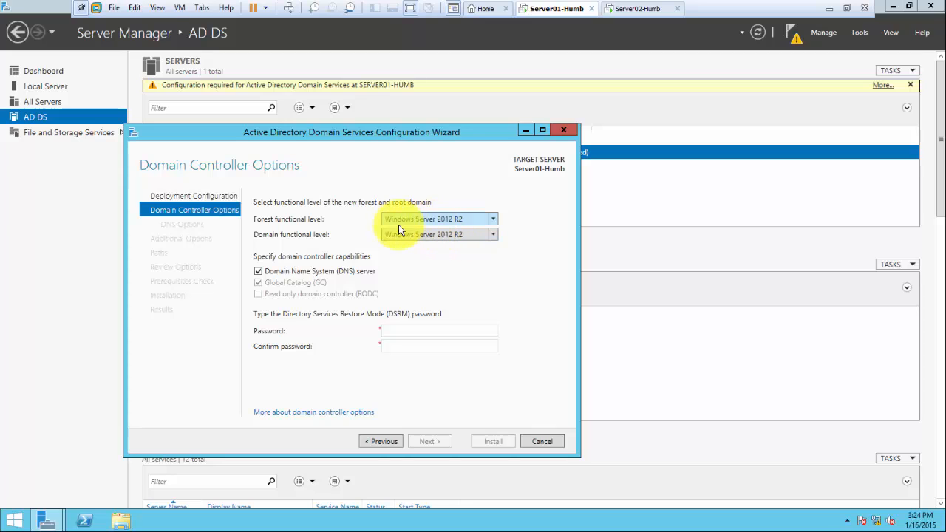
Try forest functional levels Windows Server 2008 and 2008 R2 while checking the domain level choices
click(492, 219)
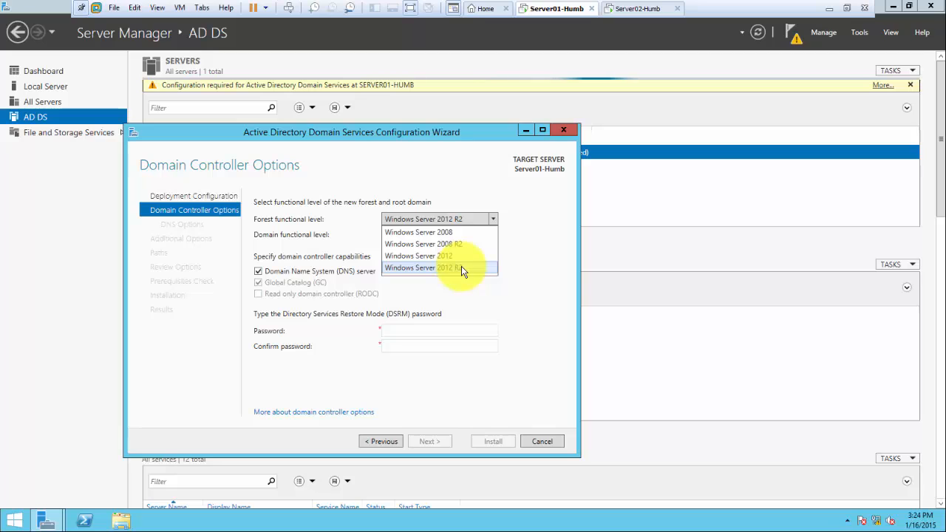
click(458, 233)
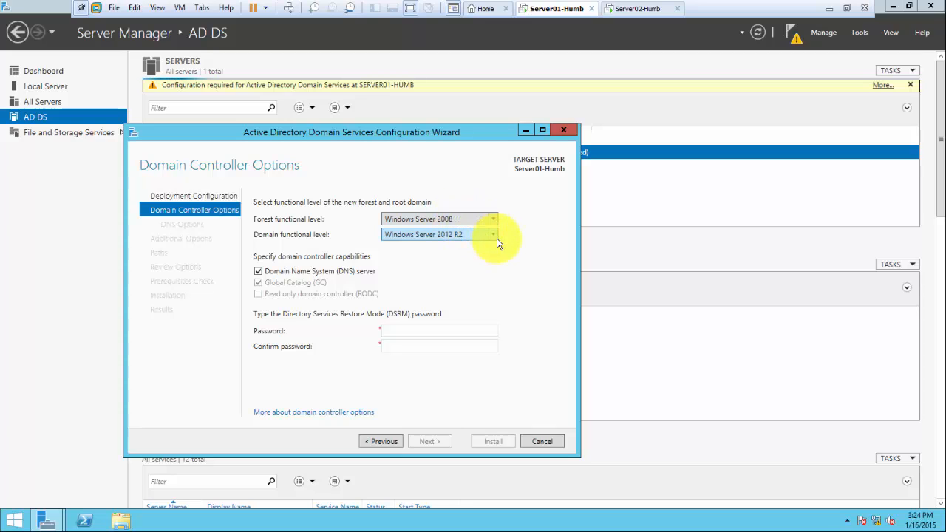
click(492, 235)
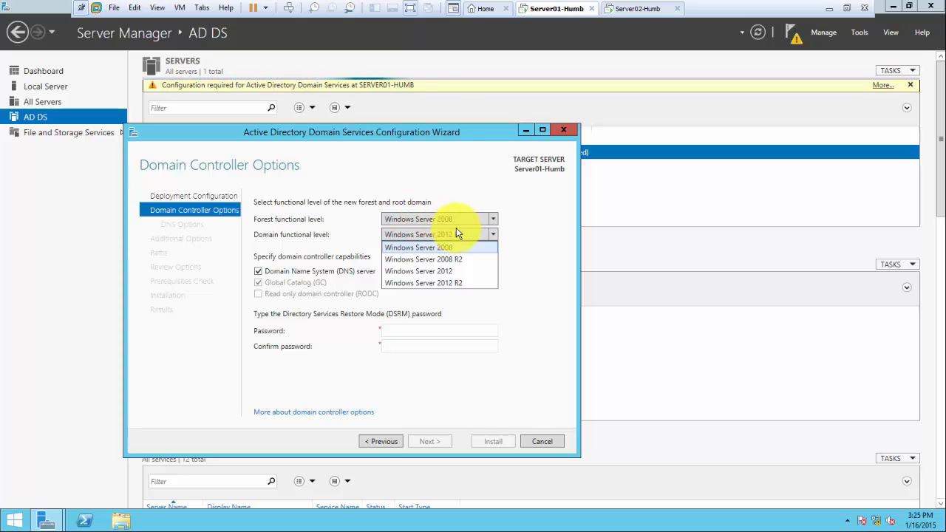
click(492, 219)
click(492, 218)
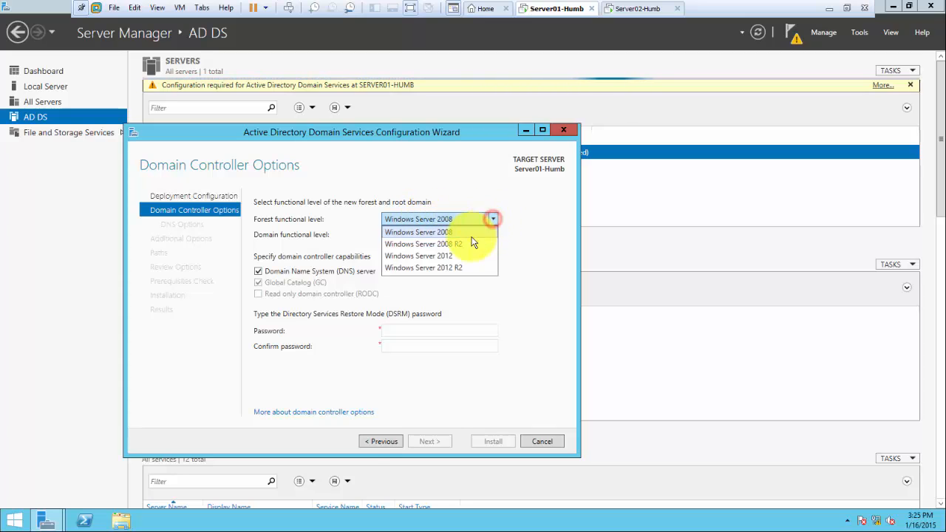
click(470, 244)
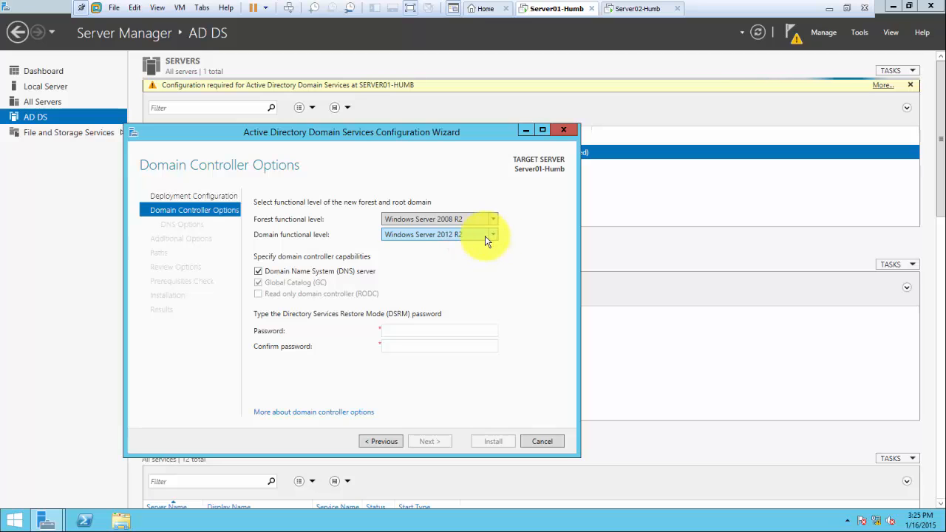
click(492, 235)
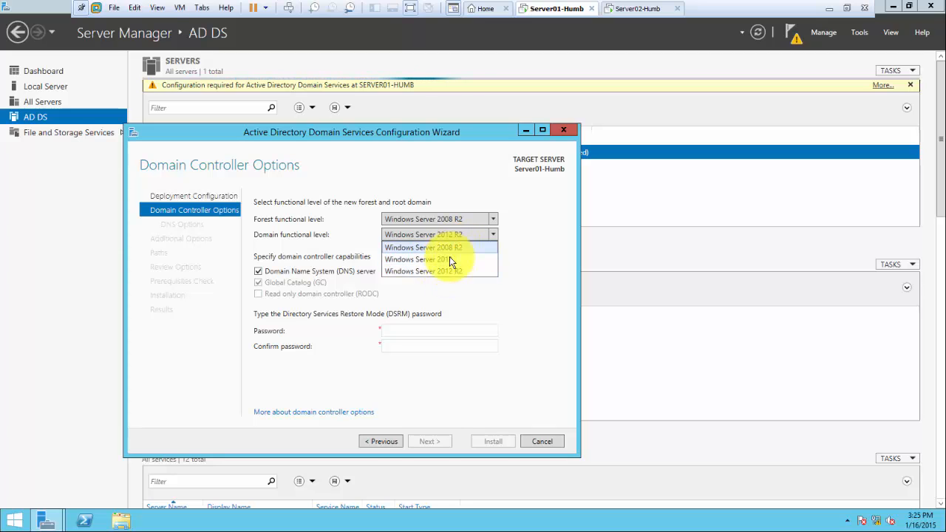
click(523, 248)
Set the forest functional level to Windows Server 2012 R2, keeping the domain level at 2012 R2
click(493, 219)
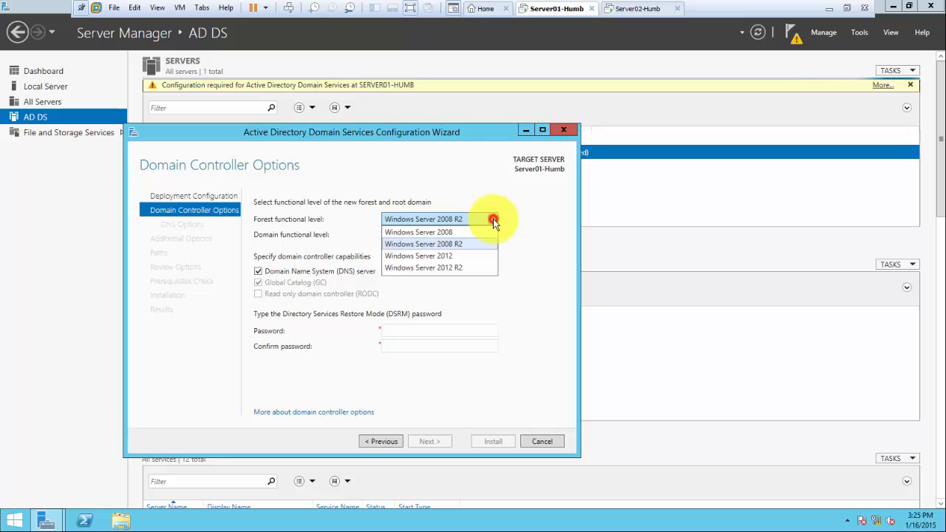
click(473, 253)
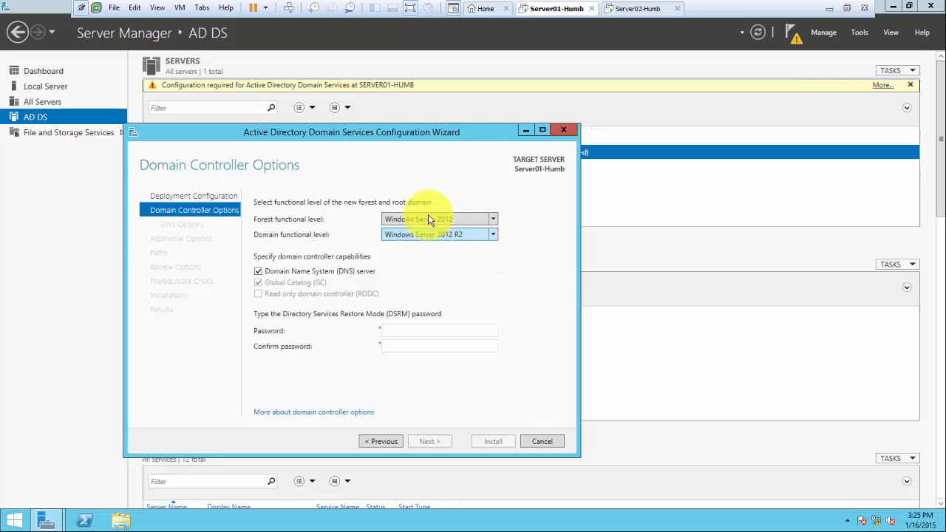
click(493, 235)
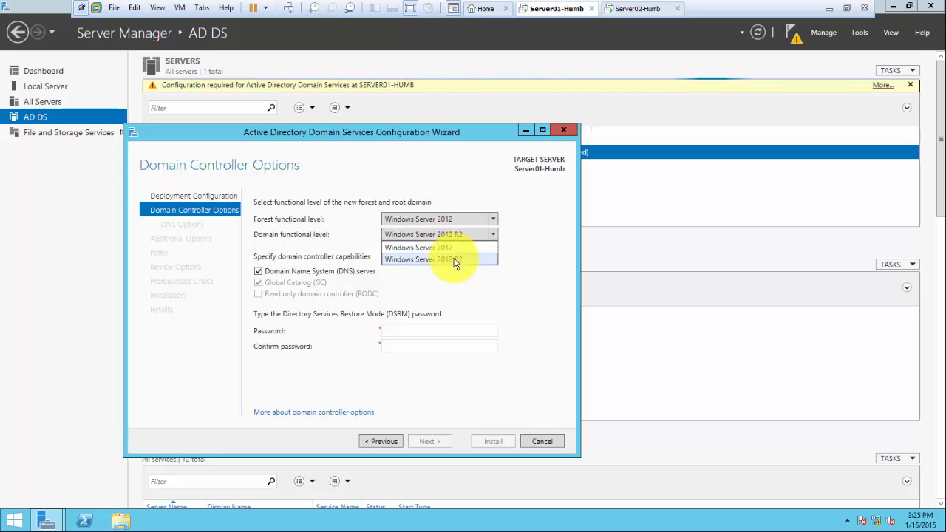
click(474, 219)
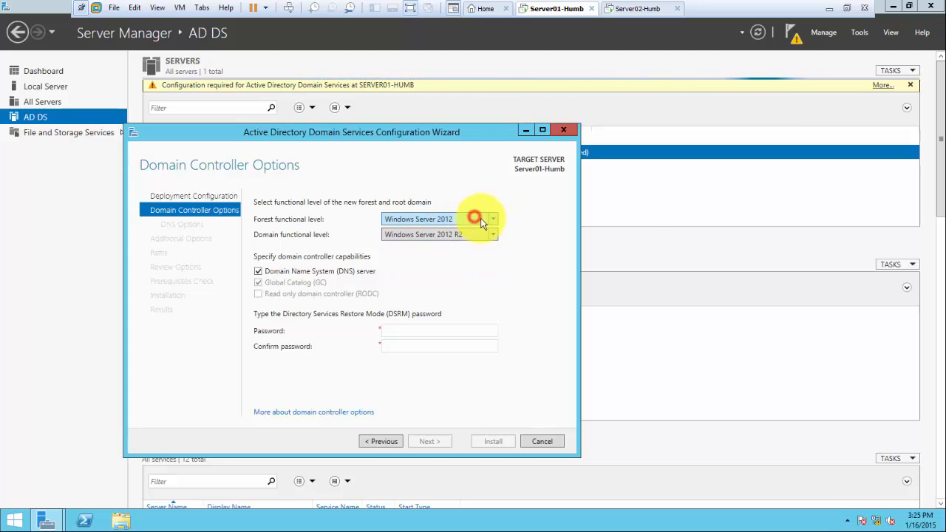
click(492, 218)
click(462, 267)
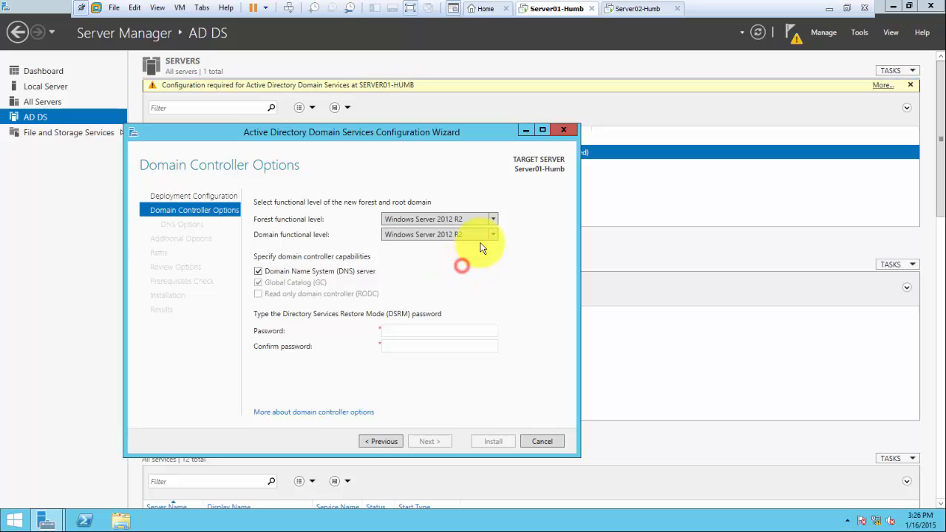
click(493, 235)
click(495, 236)
click(495, 235)
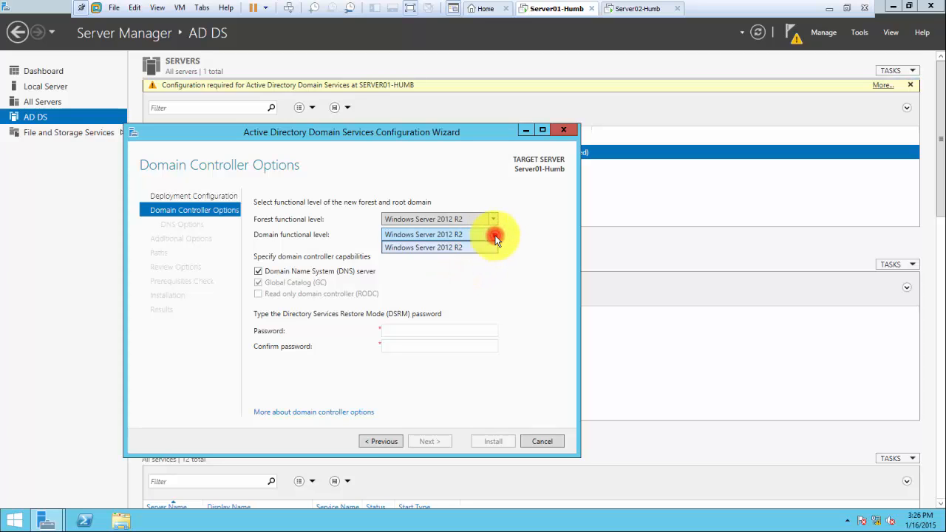
click(494, 235)
click(494, 236)
click(507, 244)
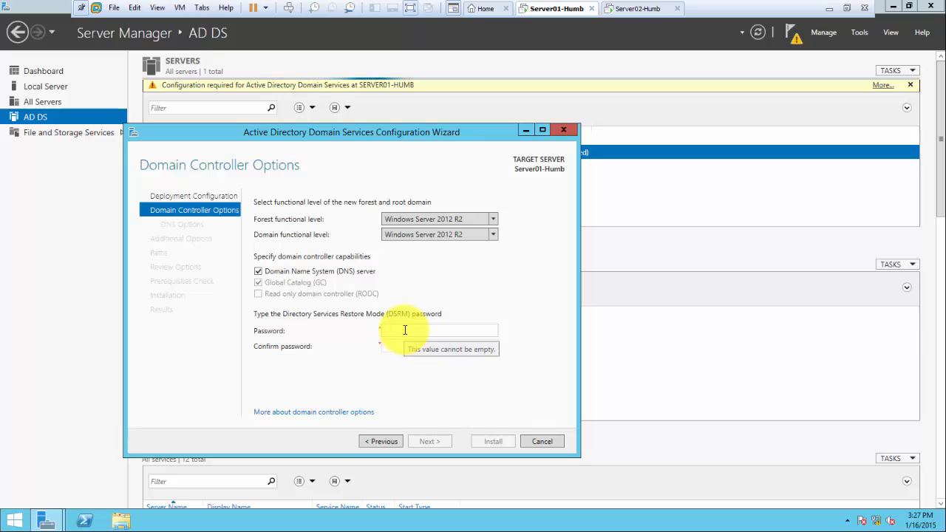
Type the DSRM password into Password, then repeat it in Confirm password
text(P@ssw0rd)
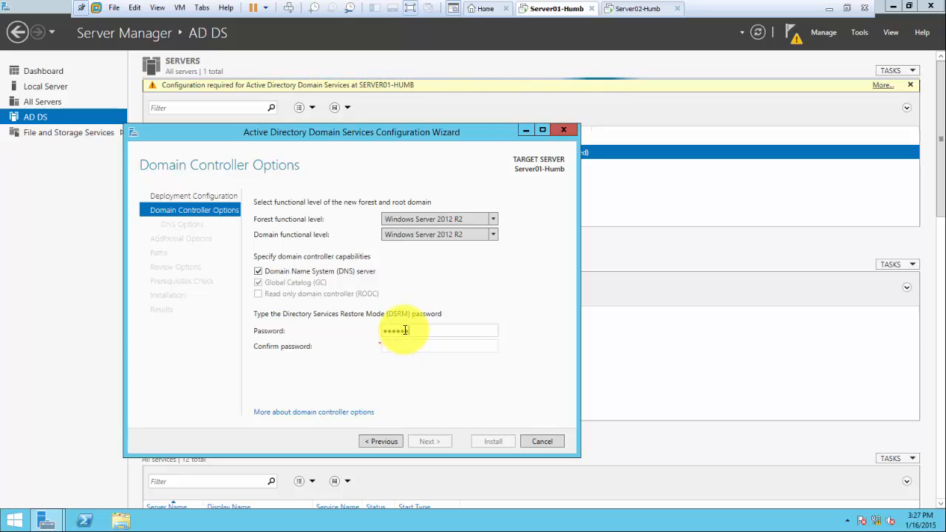
key(Tab)
text(P@)
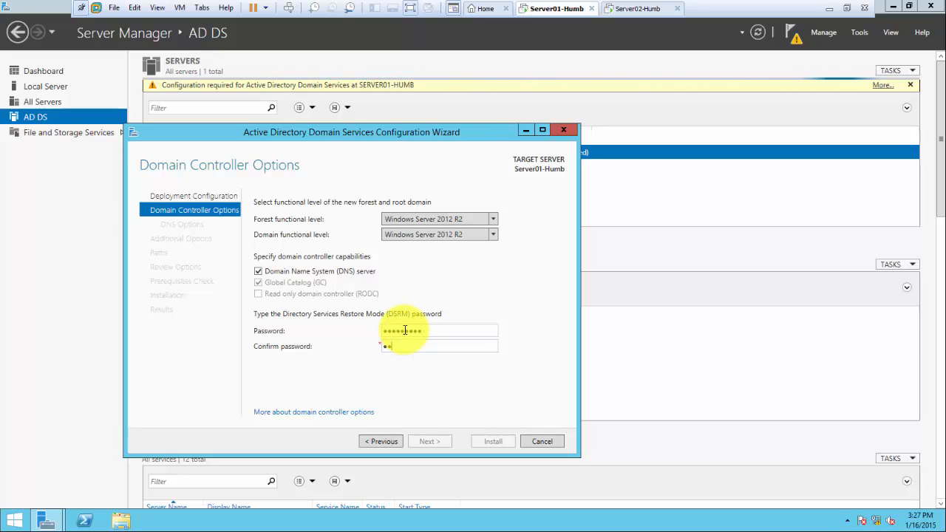
text(ssw0rd)
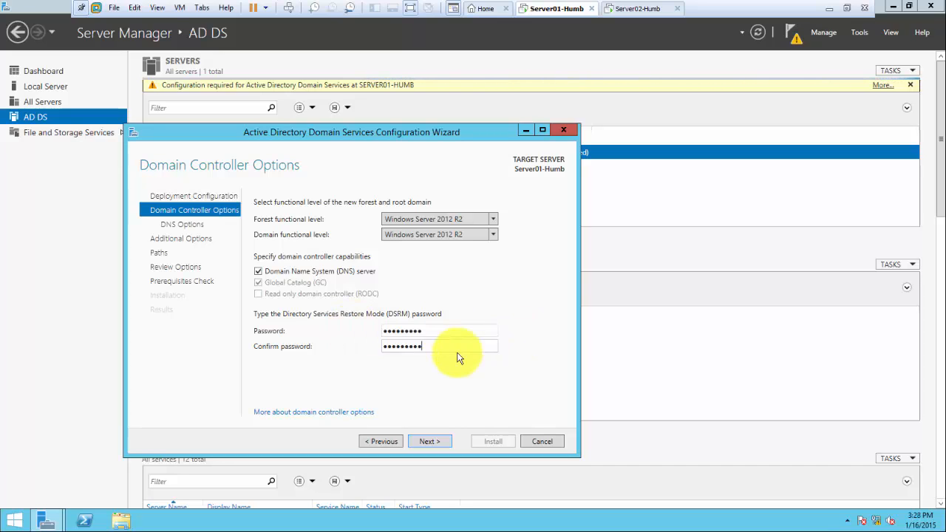
Advance past Domain Controller Options and DNS Options to reach Additional Options
click(433, 442)
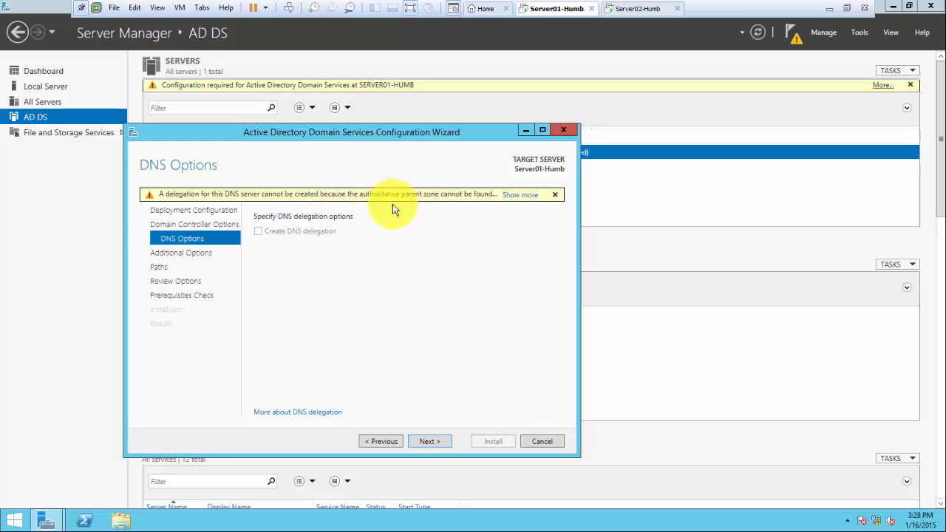
click(429, 442)
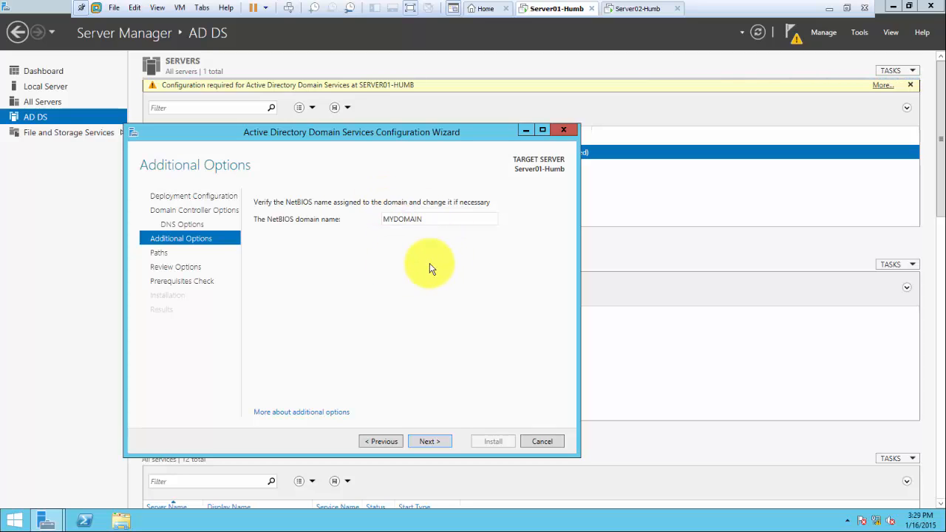
Keep MYDOMAIN as the NetBIOS domain name and continue to the Paths step
double_click(435, 219)
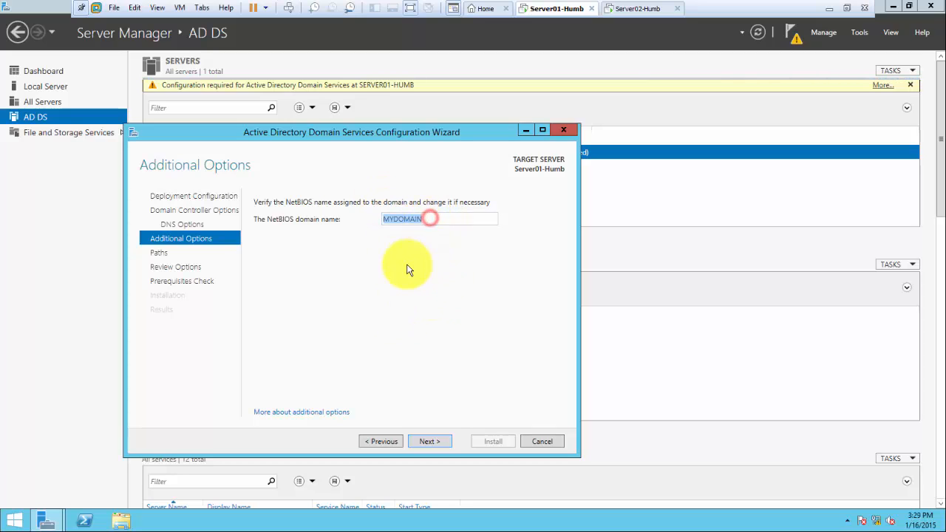
click(407, 268)
click(428, 441)
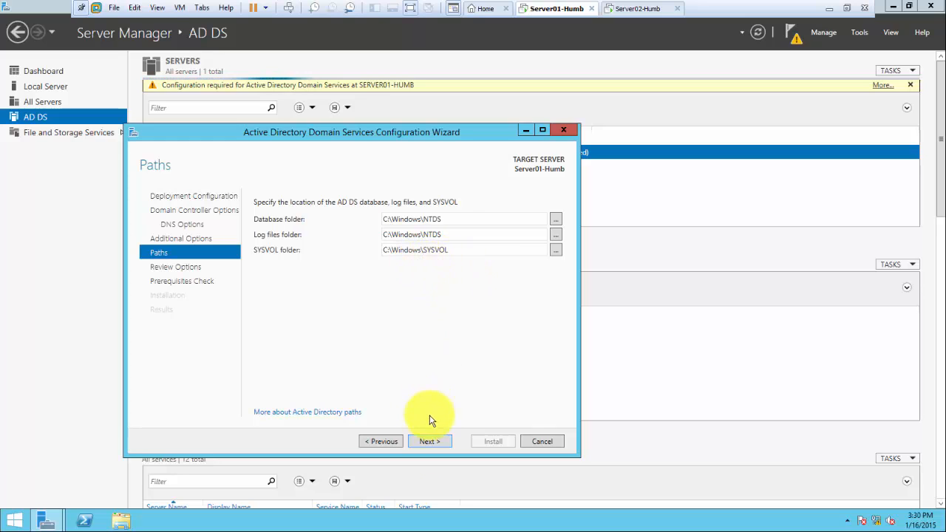
Accept the default paths, then view and close the generated PowerShell deployment script
click(435, 442)
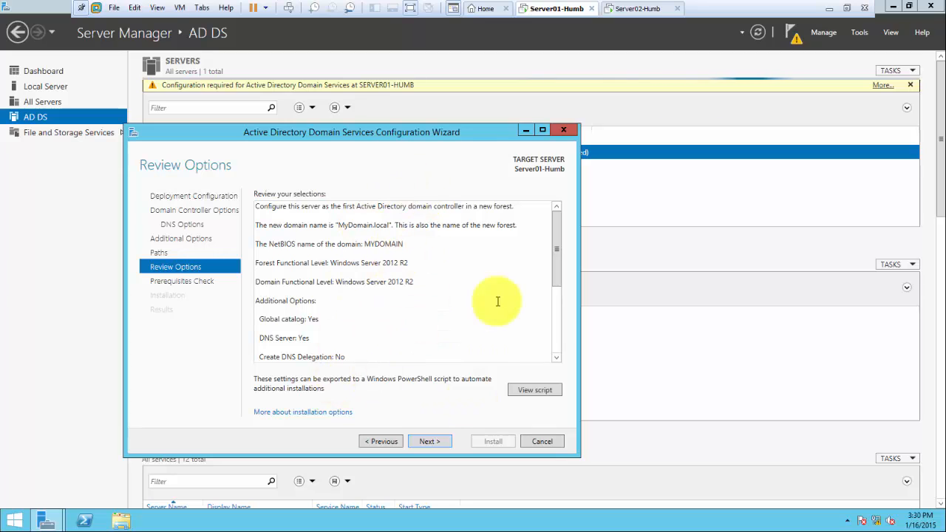
click(531, 391)
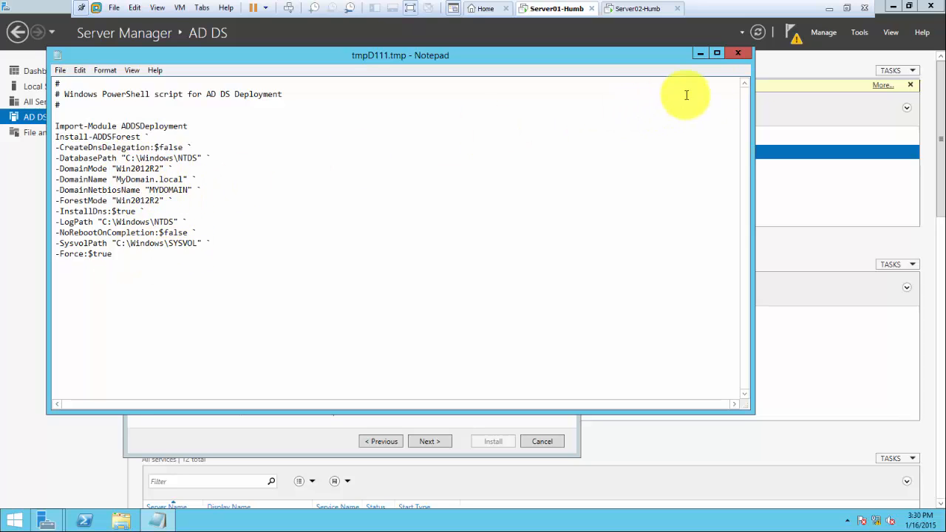
click(737, 53)
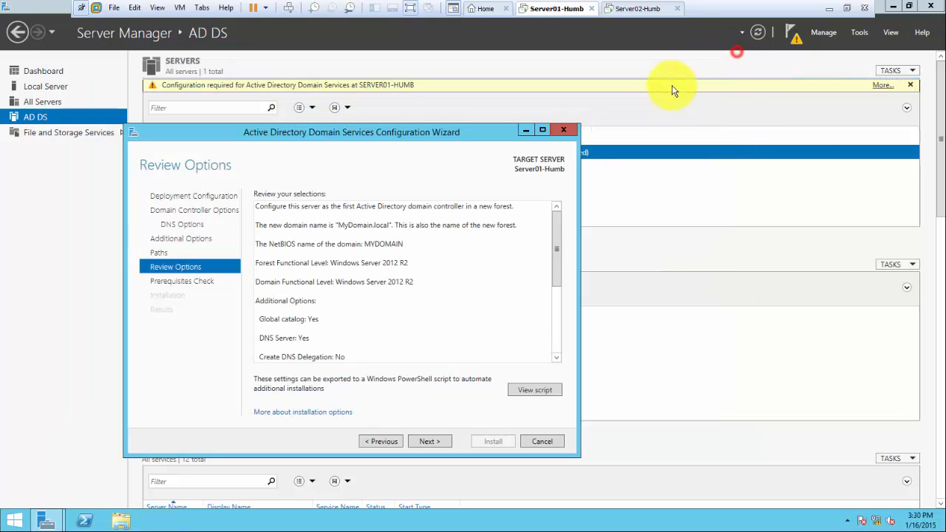
Run the prerequisites check and confirm all checks passed, with two warnings
click(431, 441)
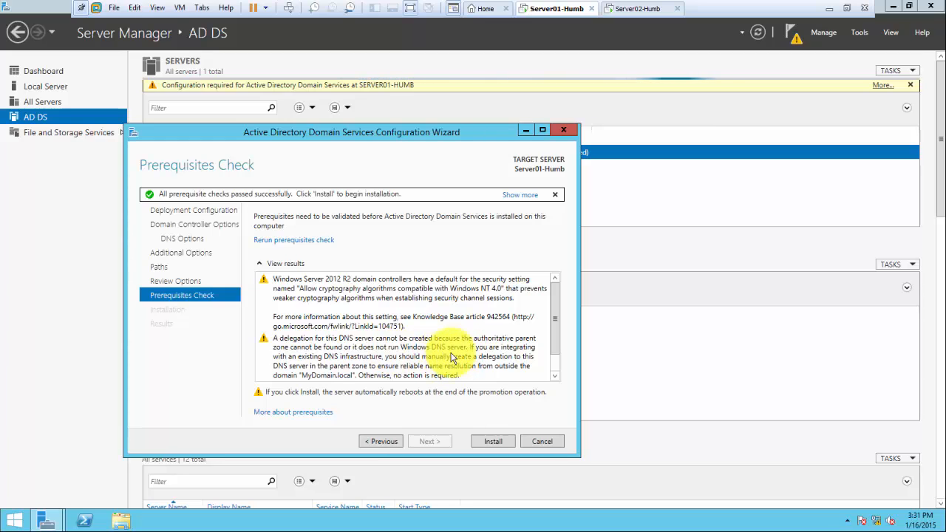
click(555, 368)
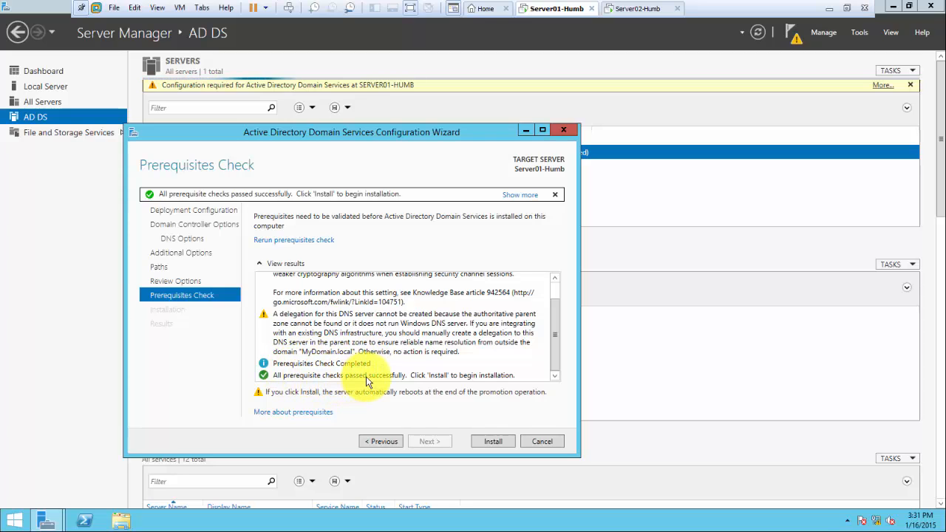
Start the installation that promotes Server01-Humb to a domain controller
click(493, 441)
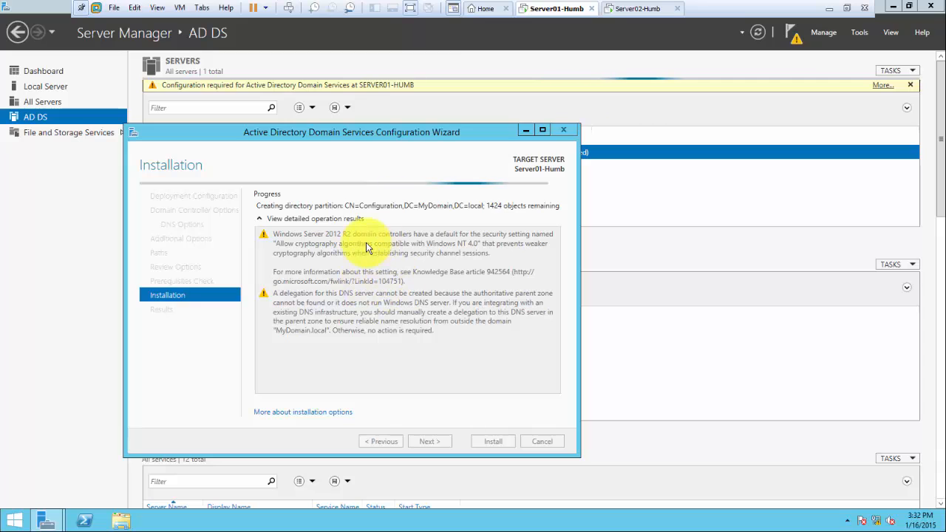
Sign in to Server02-Humb as Administrator with its password, then return to Server01-Humb
click(637, 10)
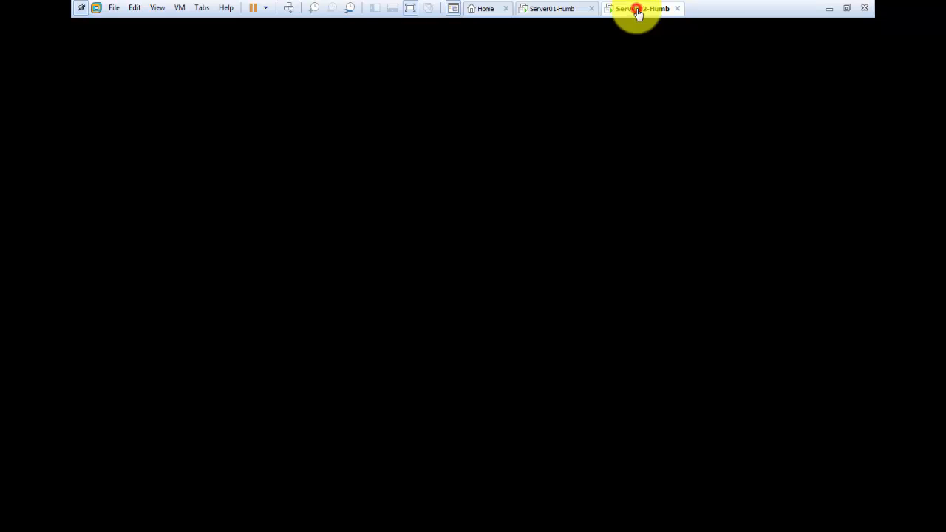
click(290, 10)
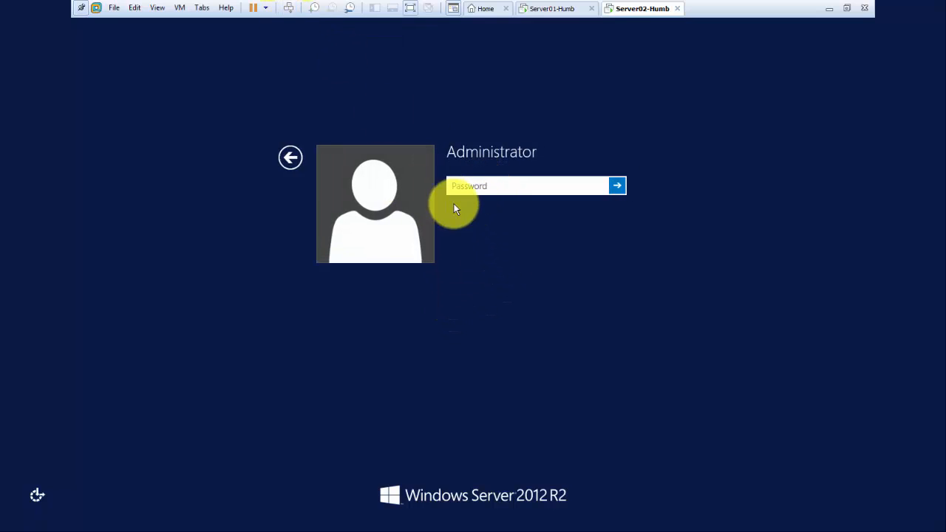
click(478, 192)
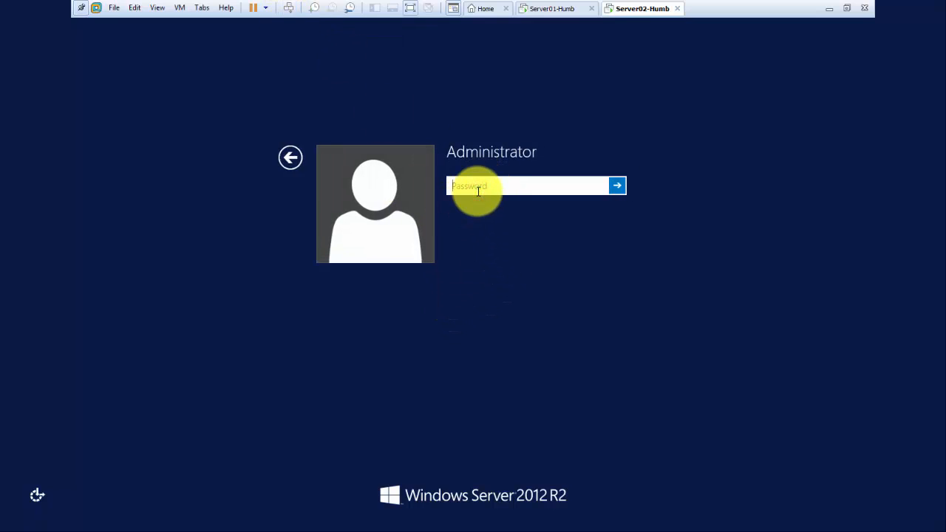
text(Password1!)
key(Return)
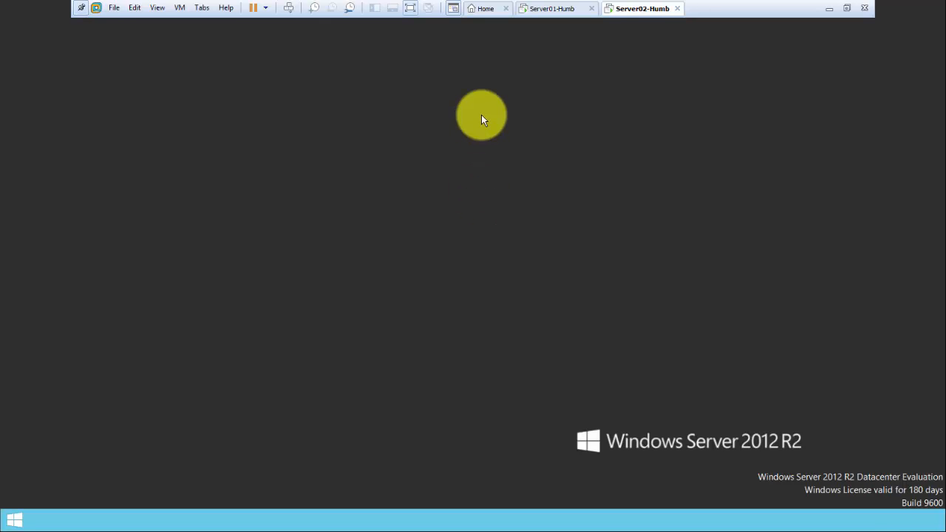
click(544, 11)
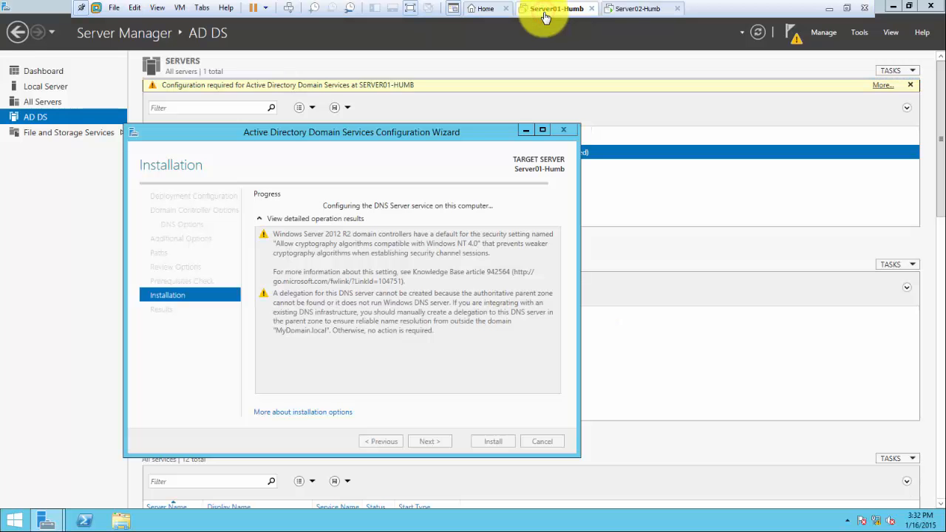
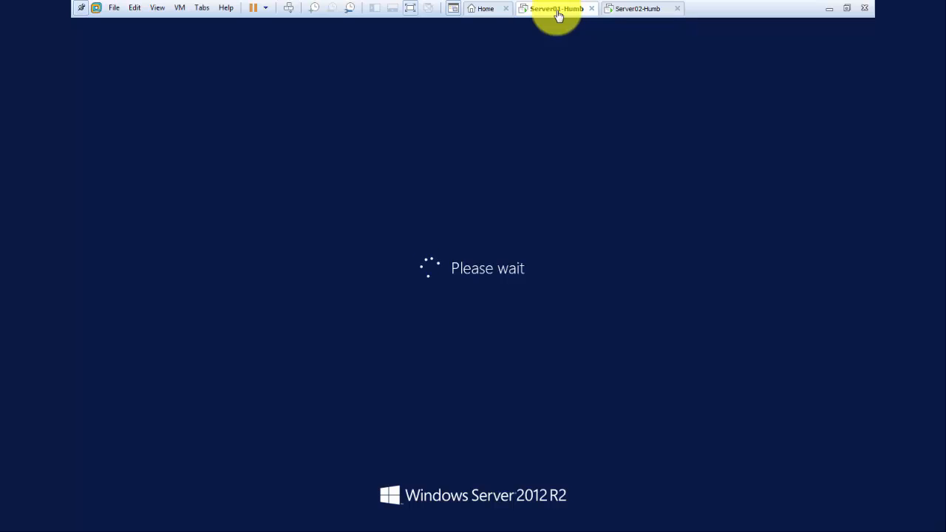
Wait for Server01-Humb to reboot to its lock screen, then show it full screen again
click(847, 9)
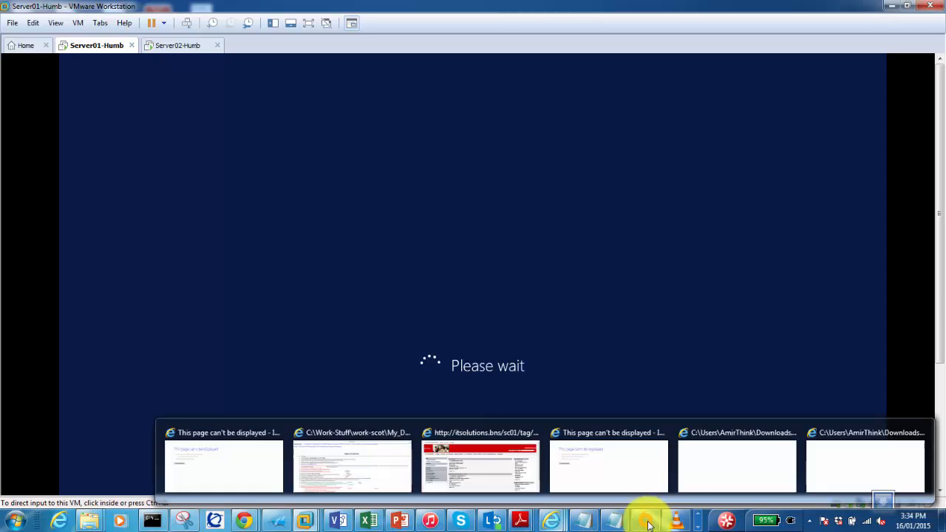
click(698, 526)
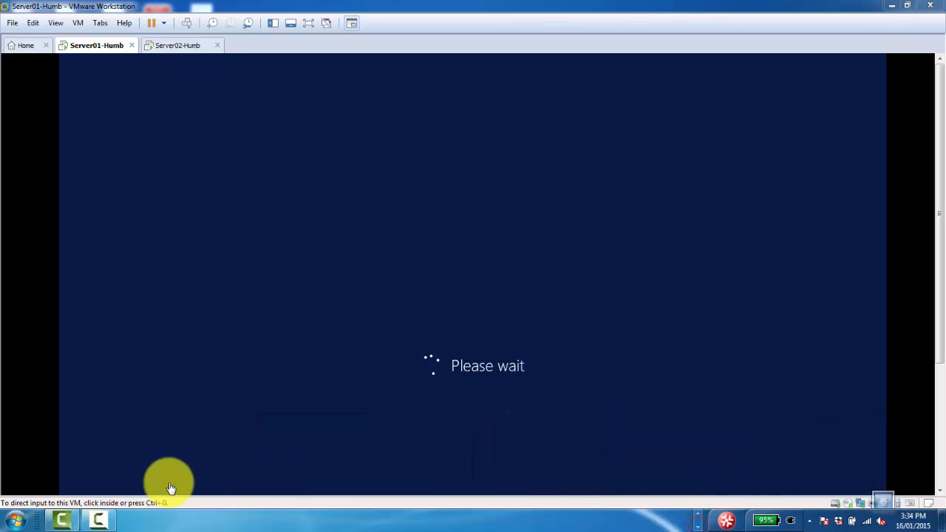
click(99, 519)
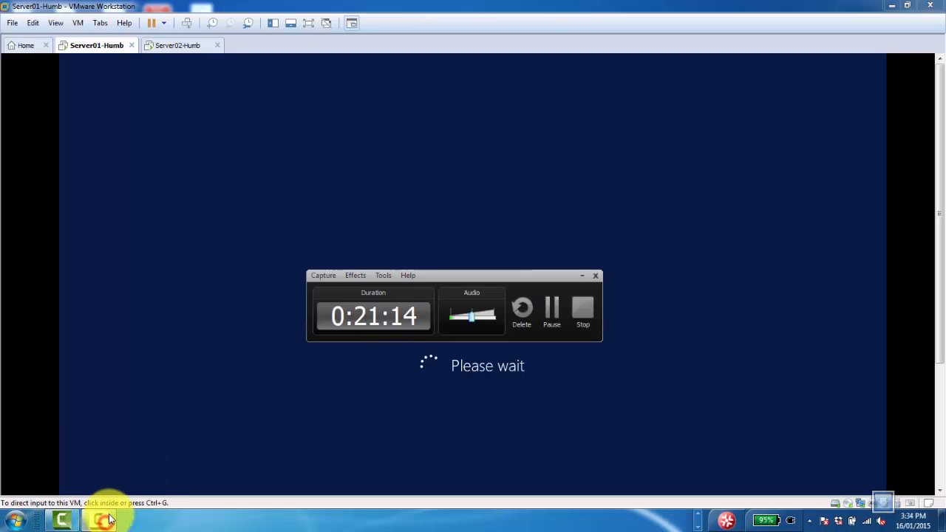
click(551, 309)
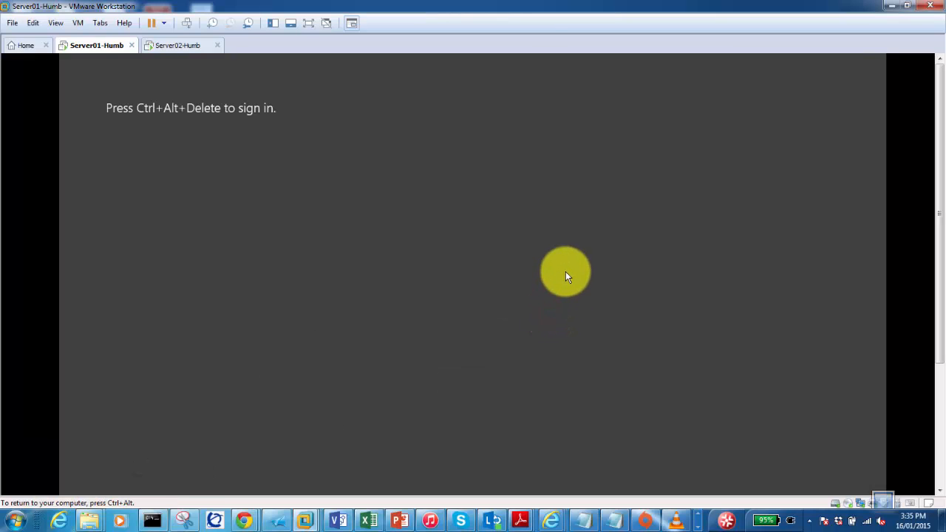
click(308, 23)
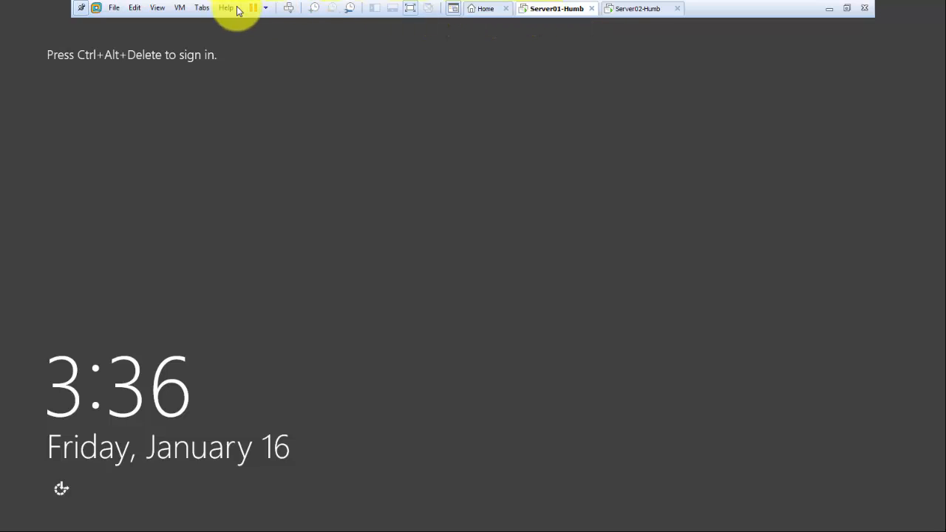
Sign in to Server01-Humb as the domain Administrator with the administrator password
click(288, 7)
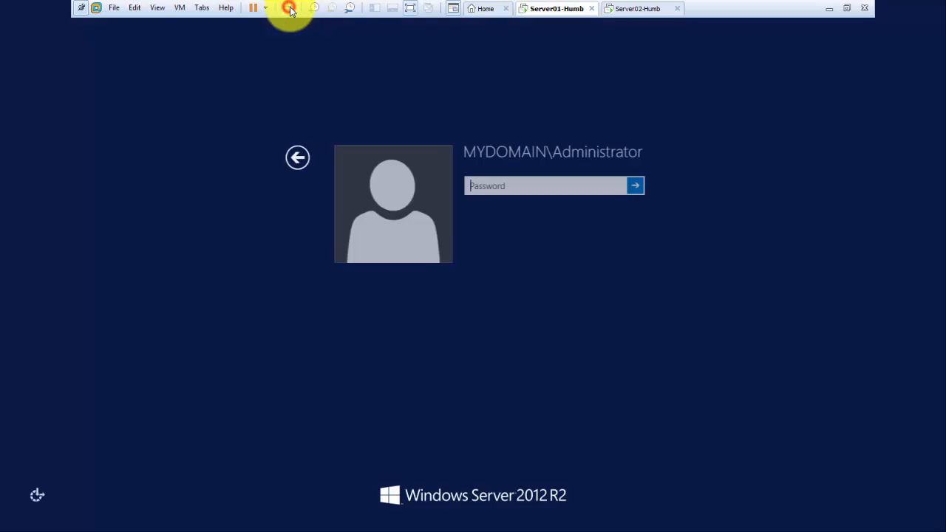
click(497, 188)
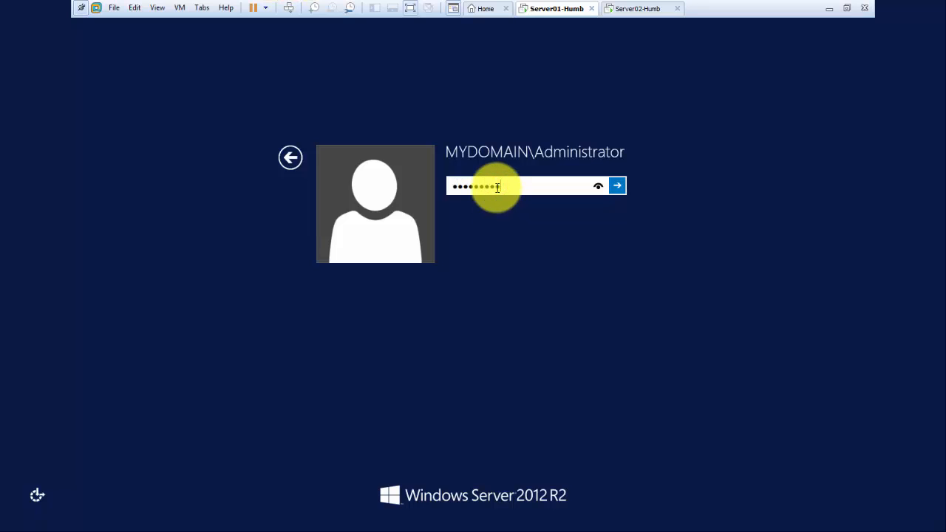
key(Return)
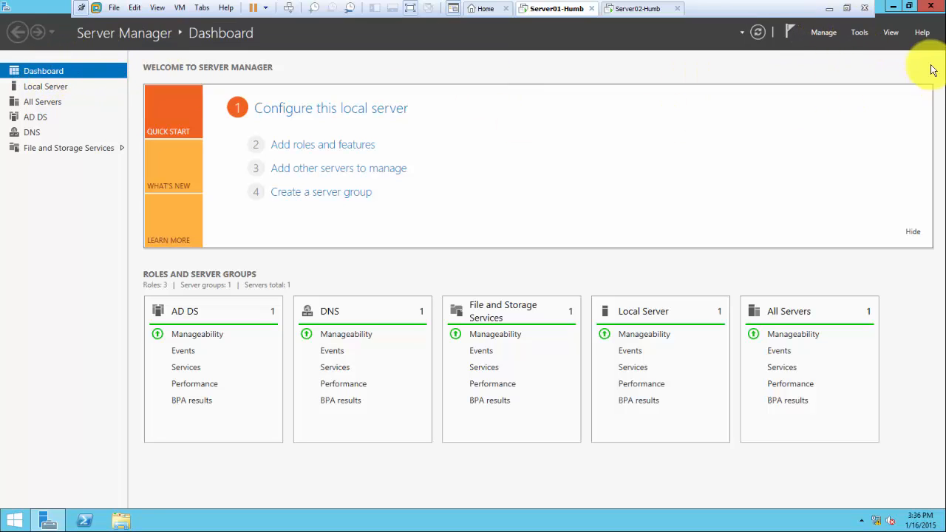
Check Server Manager's Tools menu, then bring up File Explorer at This PC
click(859, 32)
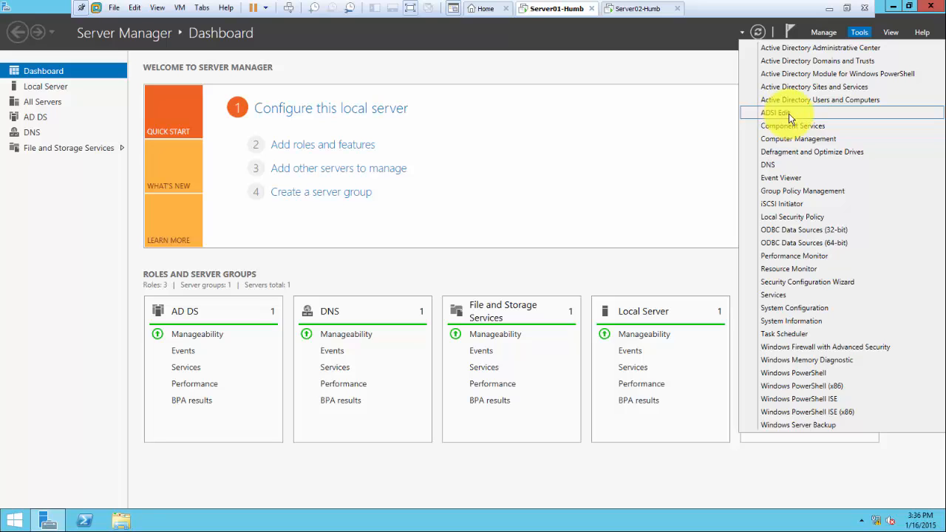
click(74, 284)
click(118, 520)
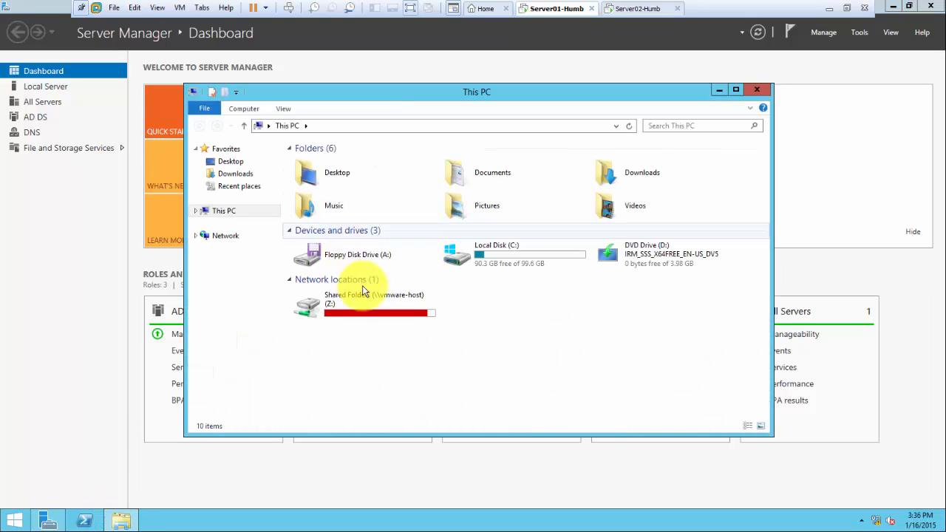
Browse to C:\Windows\NTDS and check the ntds.dit database size (20,496 KB)
double_click(478, 268)
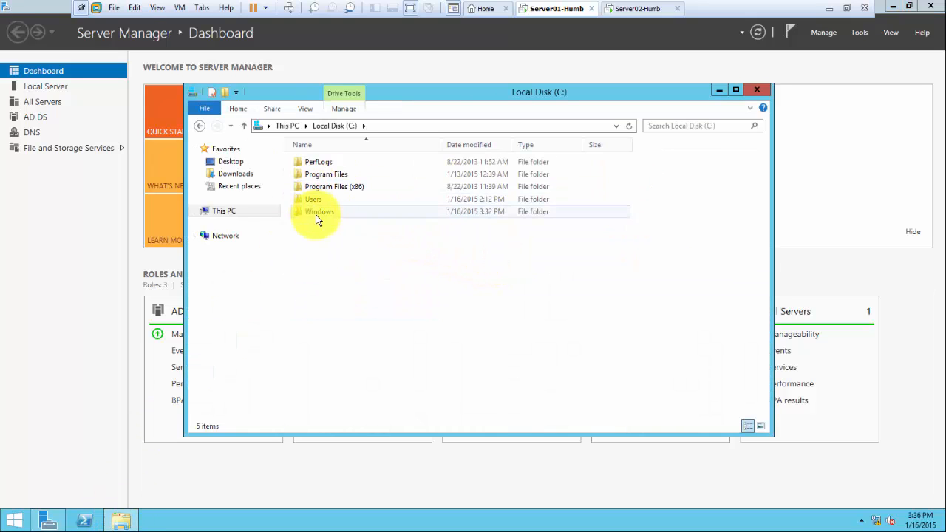
double_click(319, 215)
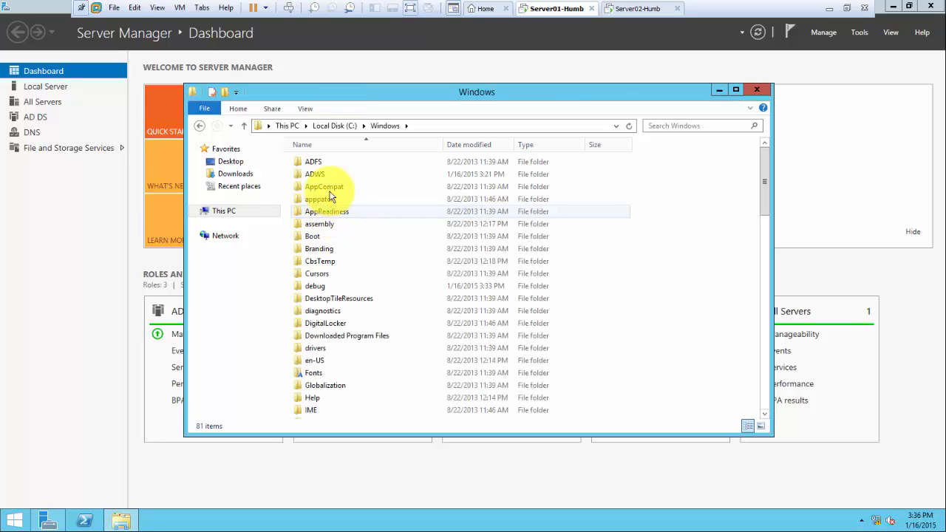
click(322, 202)
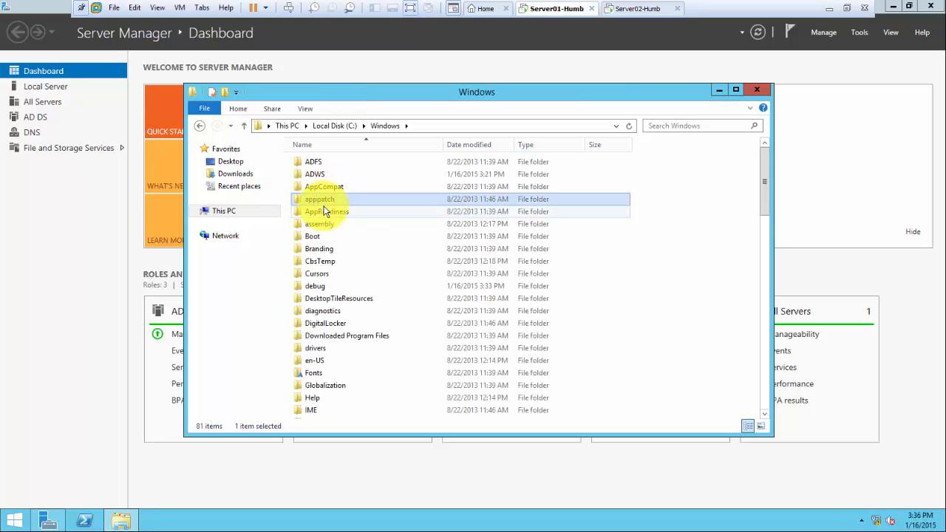
click(761, 257)
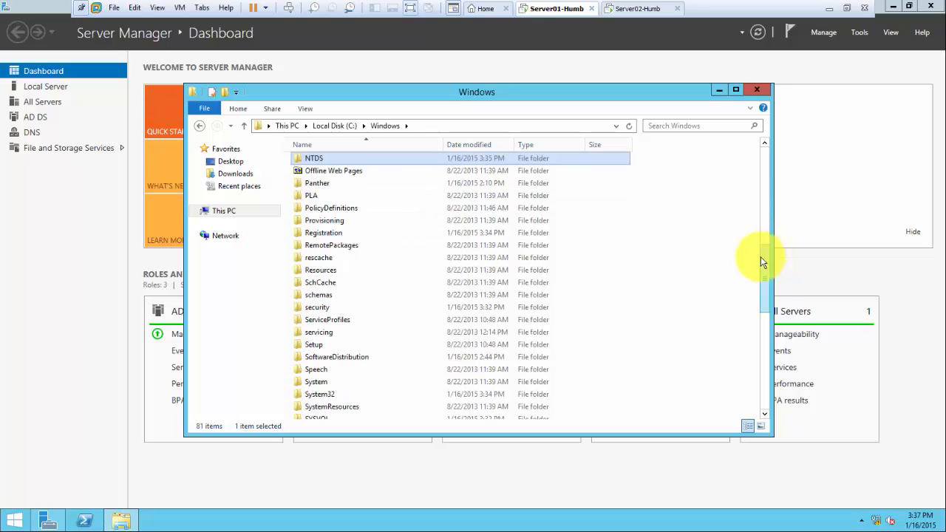
click(319, 160)
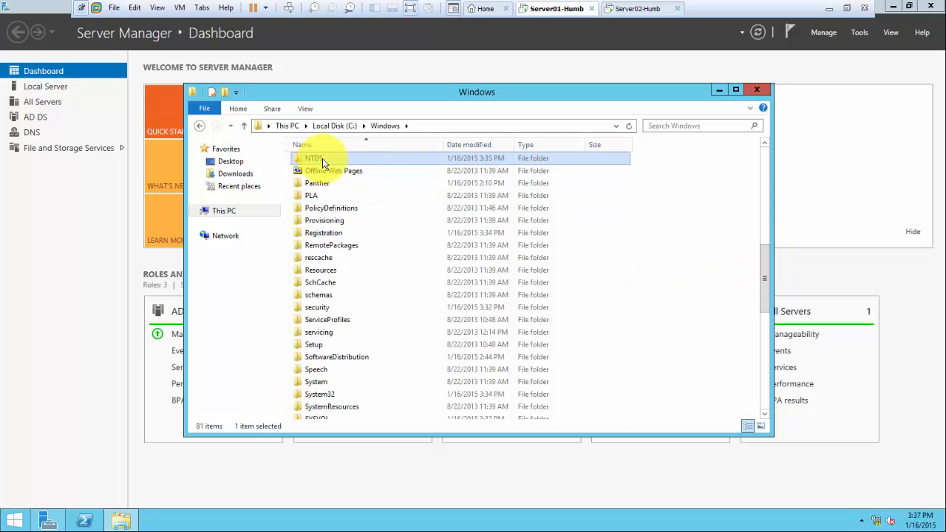
double_click(322, 158)
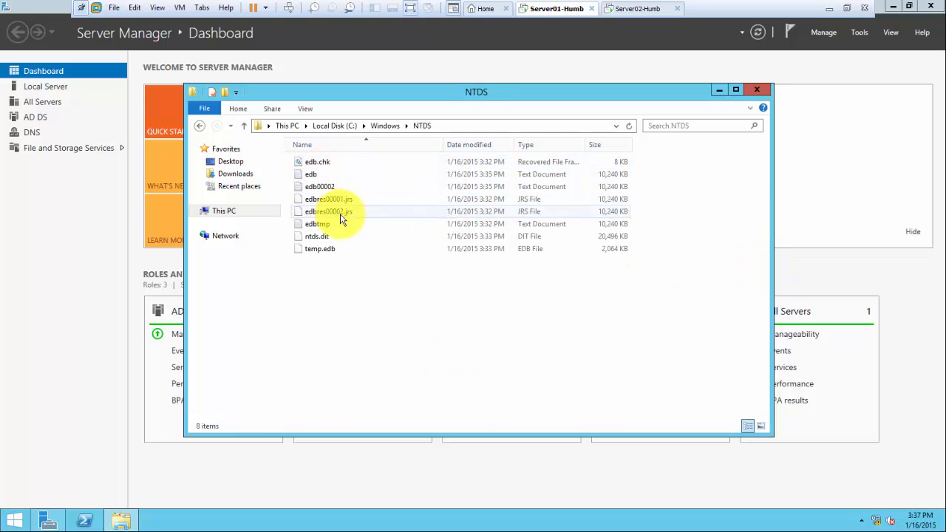
click(315, 237)
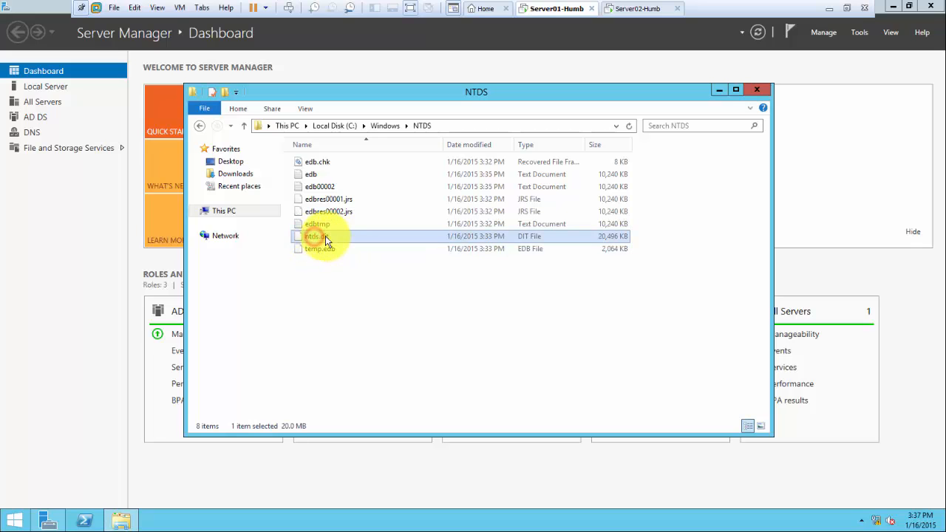
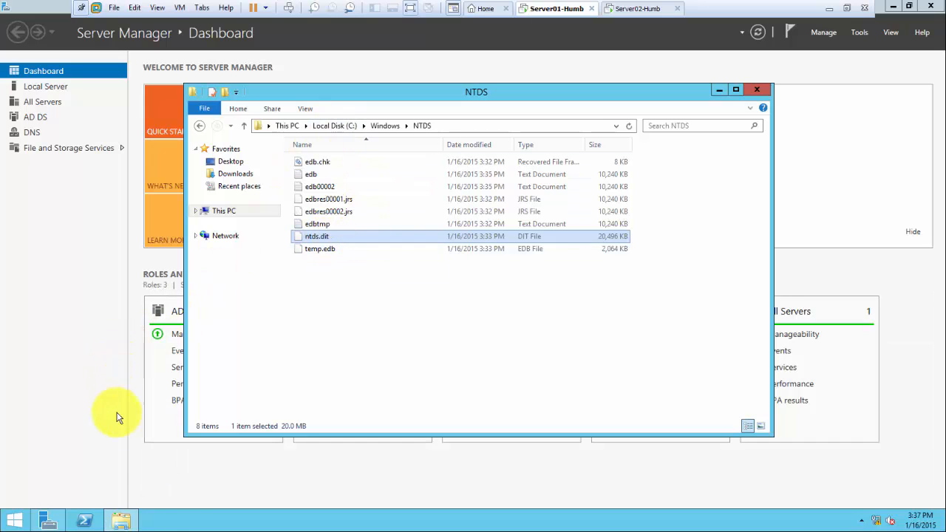
Bring the Server Manager dashboard with AD DS and DNS roles in front of the NTDS folder
click(219, 482)
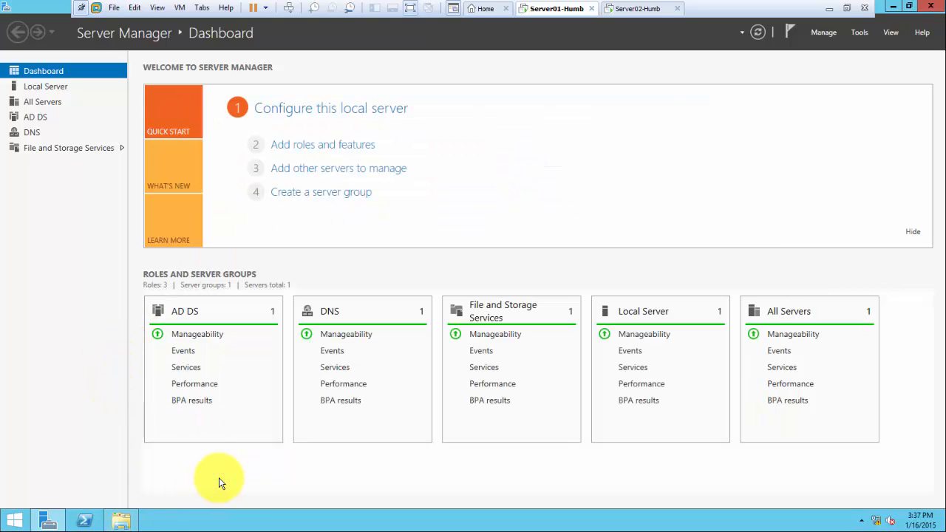
key(super+r)
text(\)
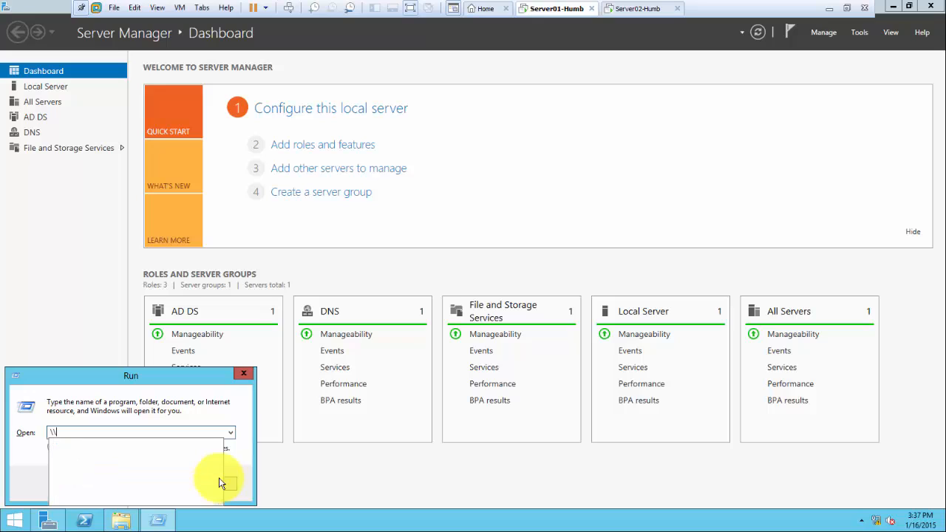
text(server)
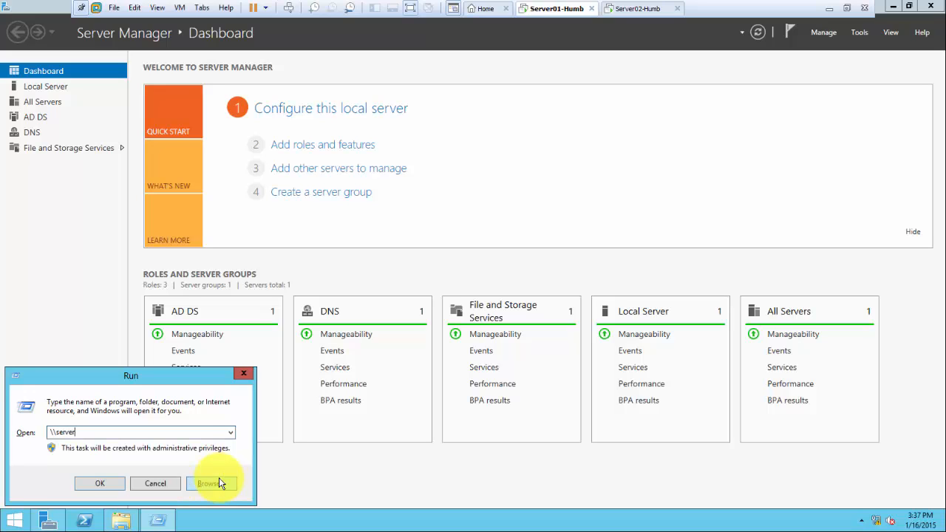
text(-01-humb)
key(Return)
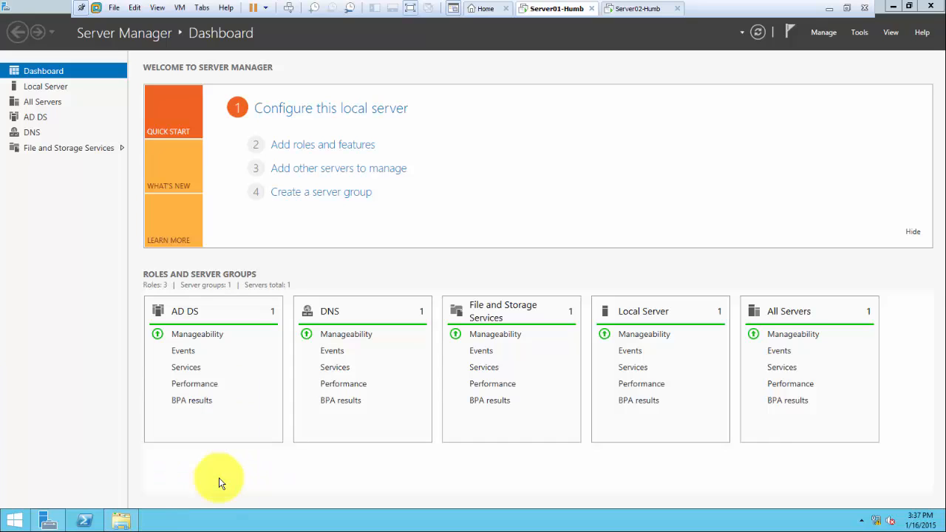
click(477, 186)
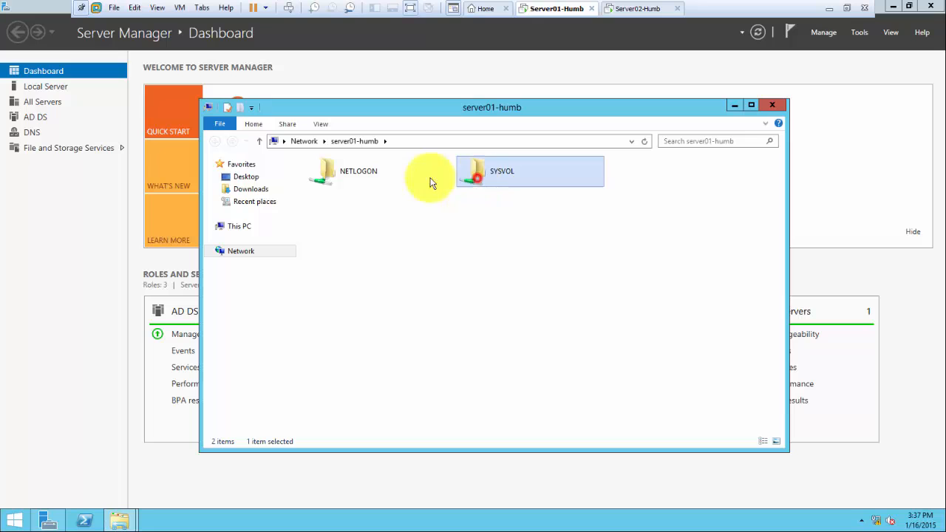
click(347, 181)
click(487, 178)
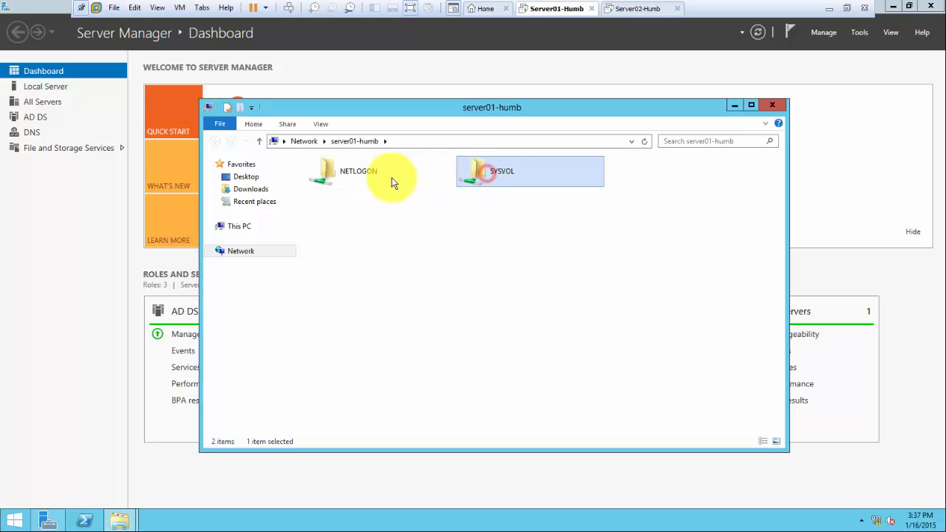
click(331, 174)
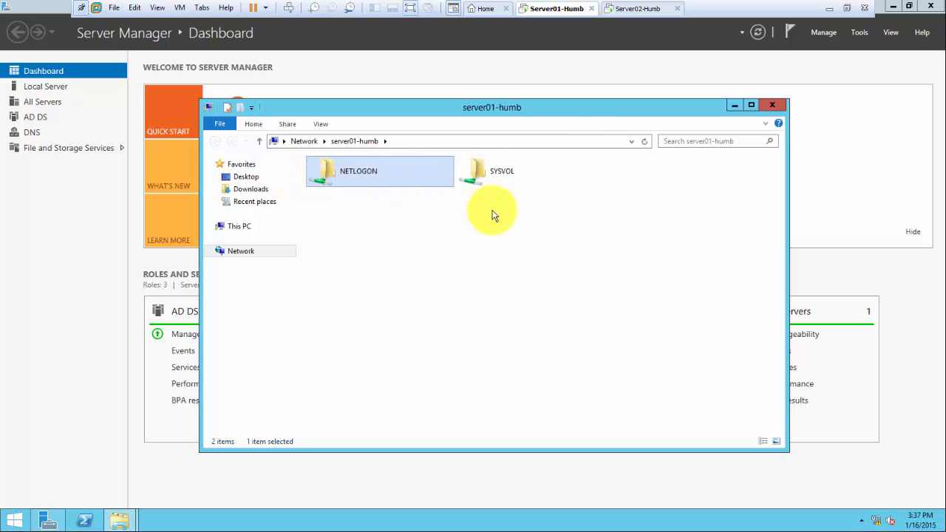
click(770, 106)
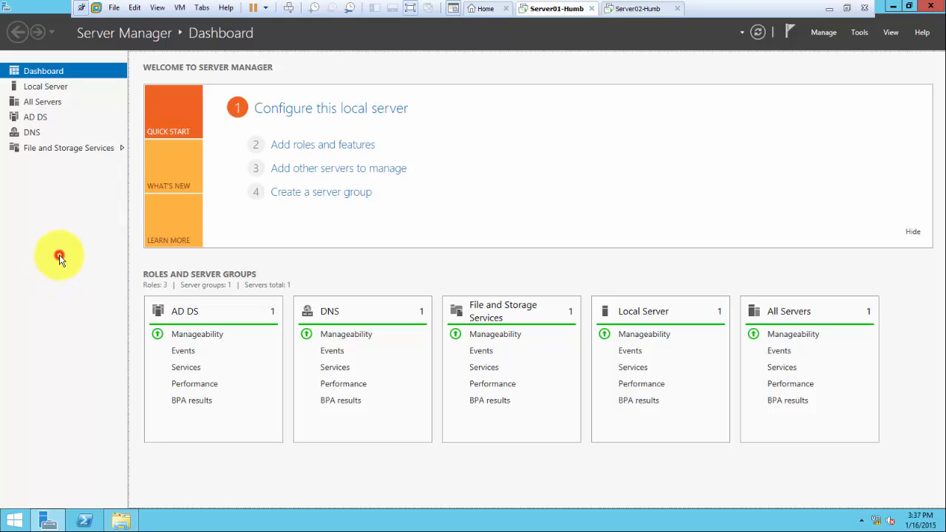
Launch DNS Manager from Server Manager's Tools menu, maximize it and widen the console tree
click(861, 33)
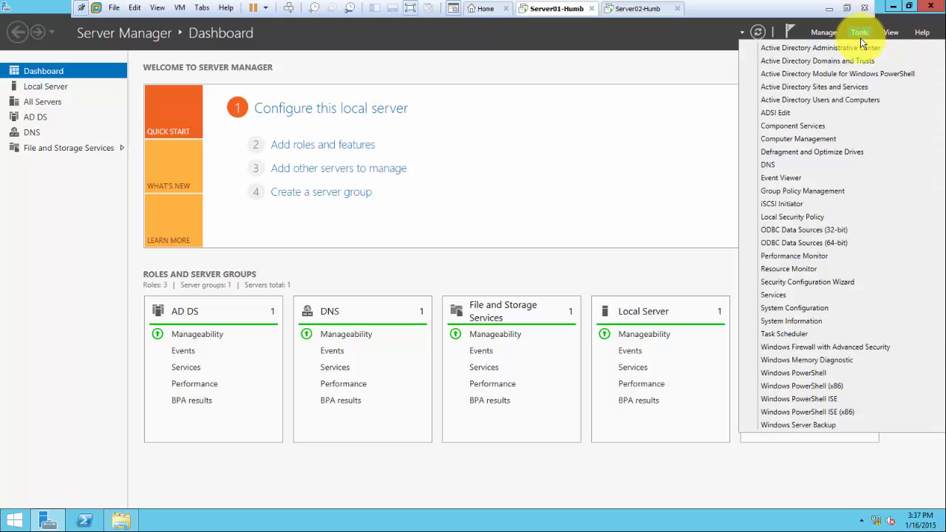
click(774, 167)
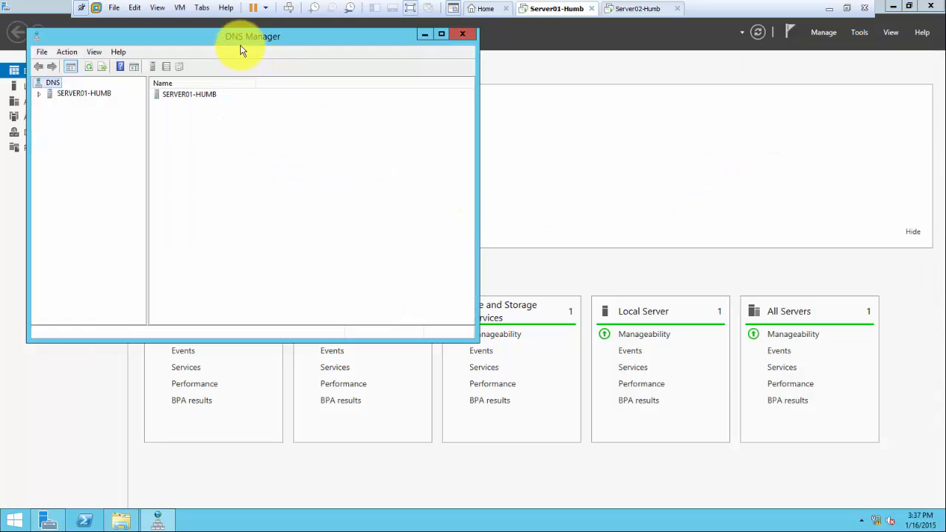
double_click(239, 37)
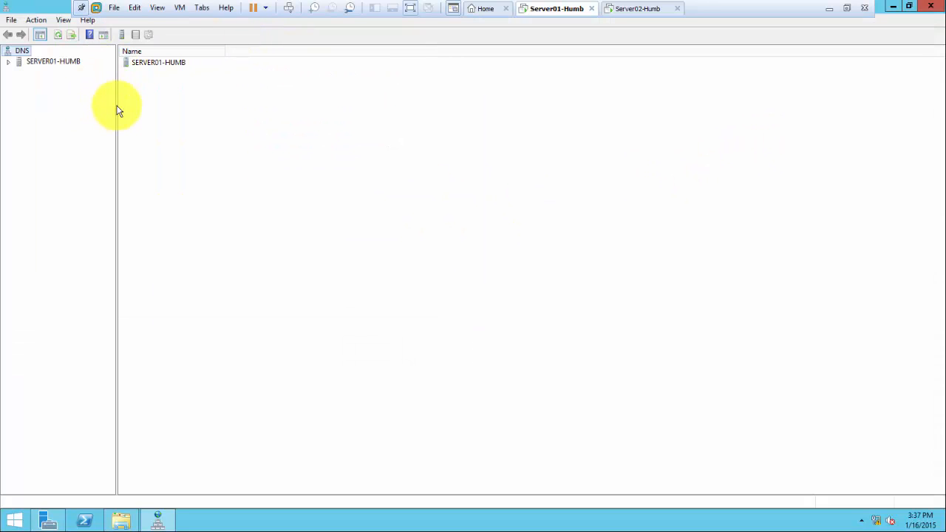
drag(117, 106, 171, 112)
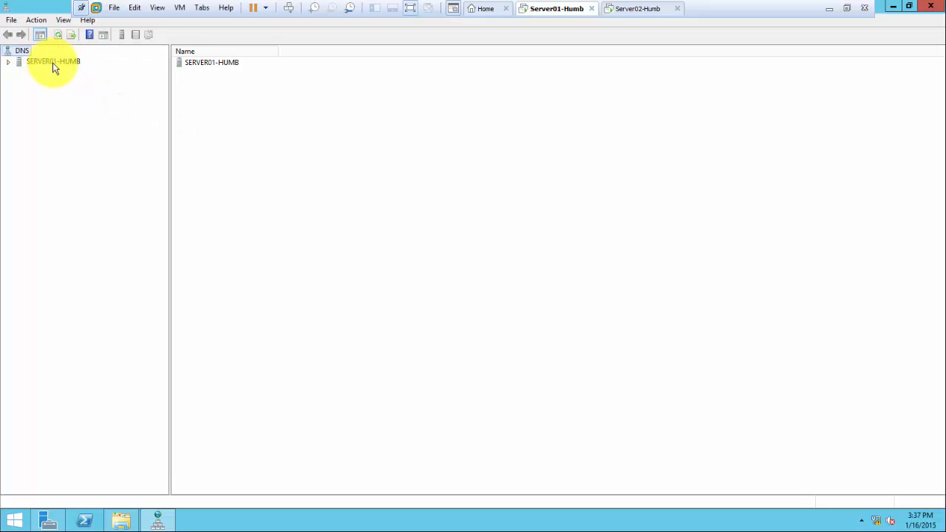
Expand SERVER01-HUMB, review each of its folders, then open Forward Lookup Zones > MyDomain.local
double_click(53, 63)
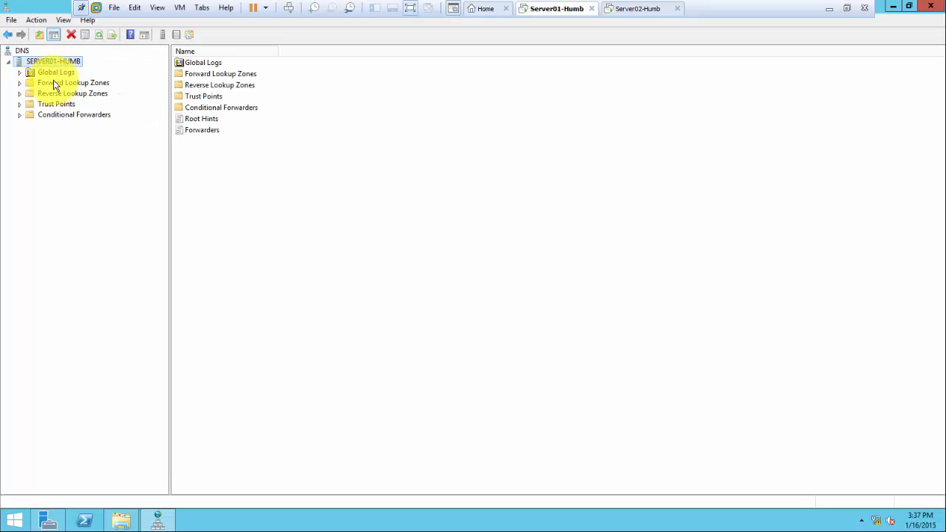
click(59, 74)
click(72, 83)
click(72, 94)
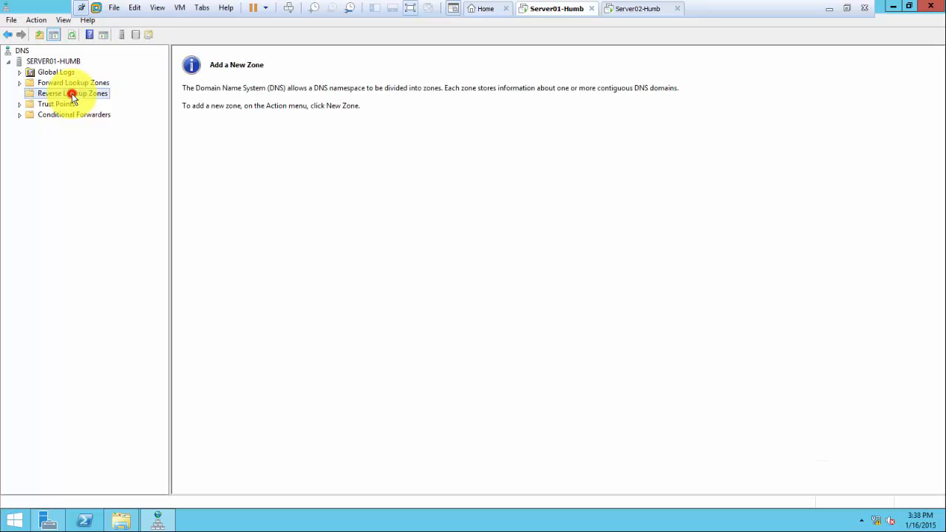
click(64, 105)
click(67, 114)
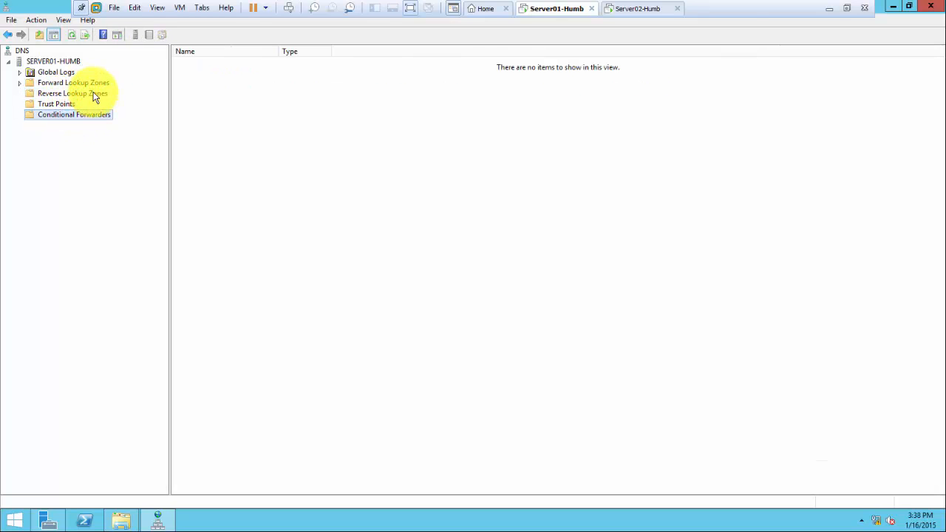
double_click(86, 84)
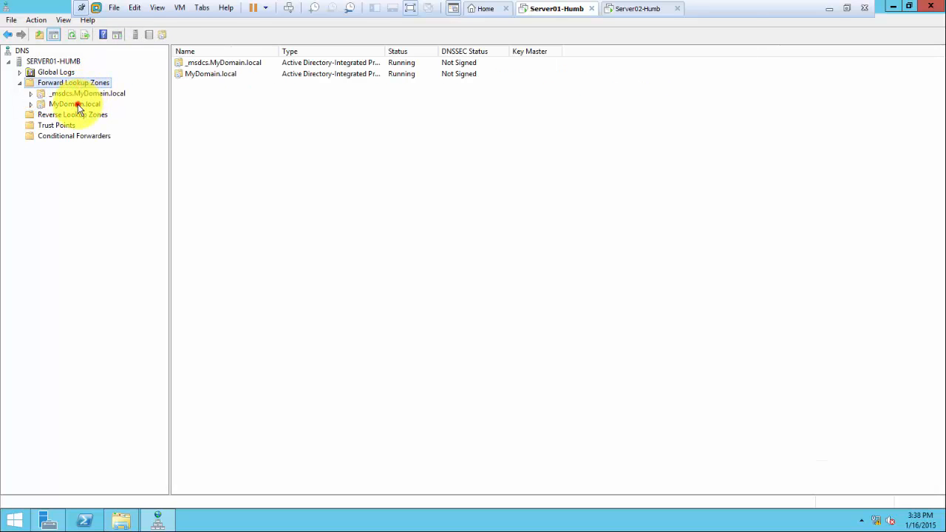
double_click(77, 104)
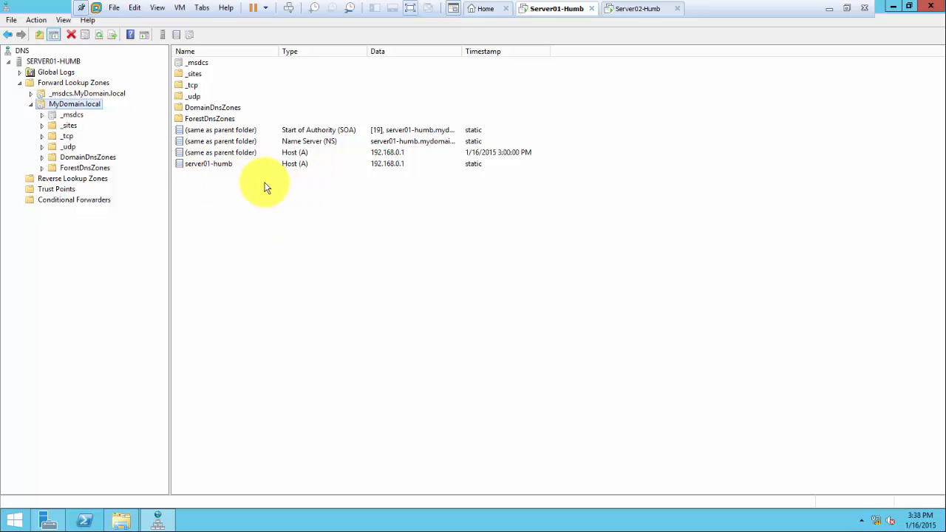
Dismiss the host browser's timeout alert and select the server01-humb host (A) record at 192.168.0.1
click(226, 167)
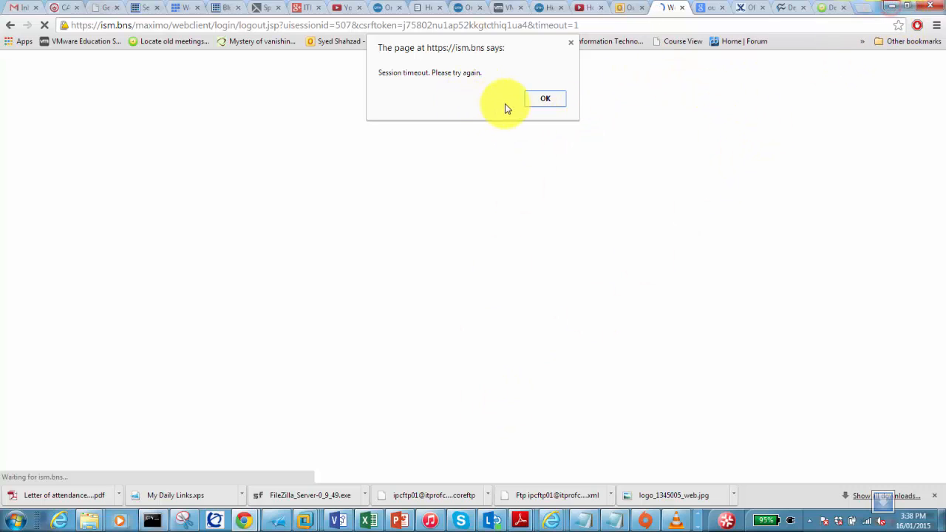
click(544, 98)
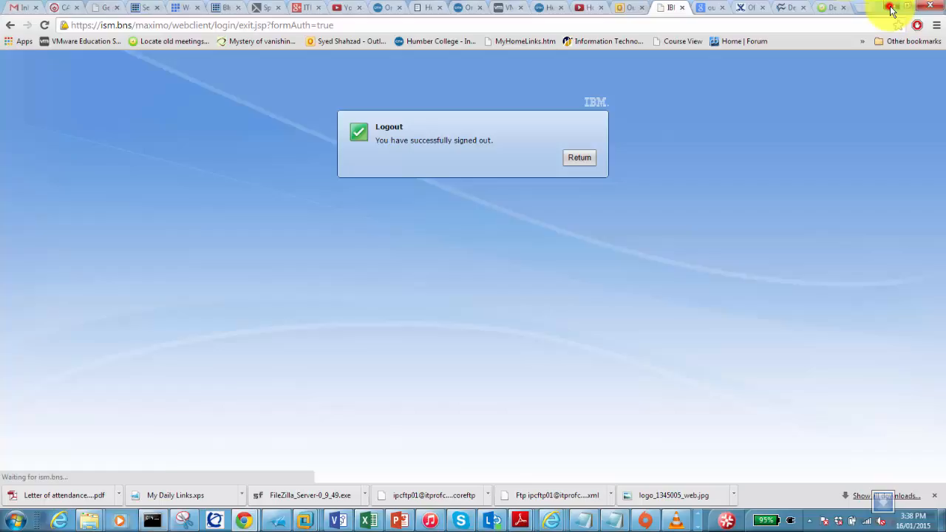
click(891, 9)
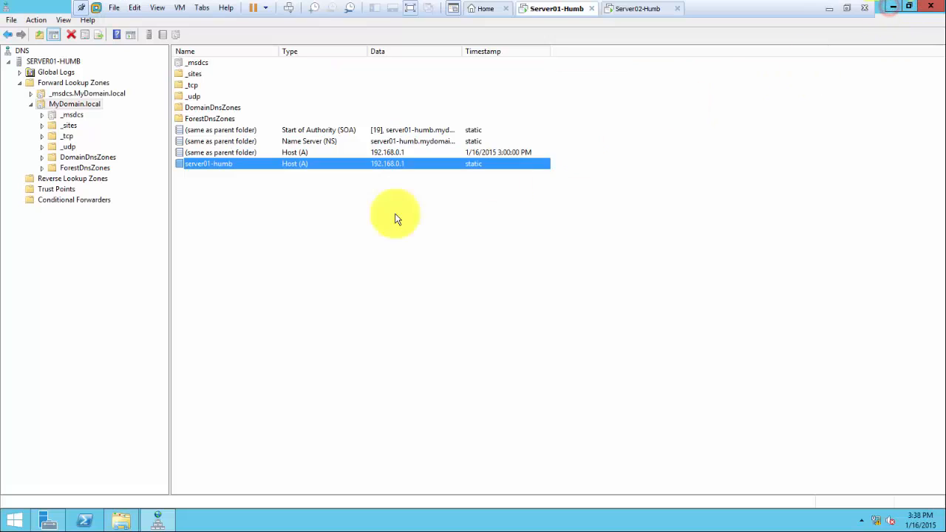
click(233, 216)
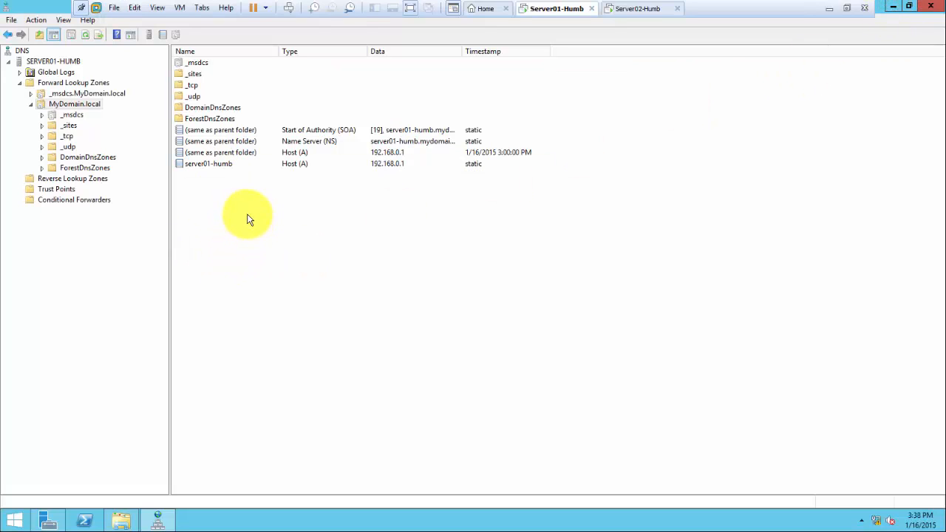
click(201, 165)
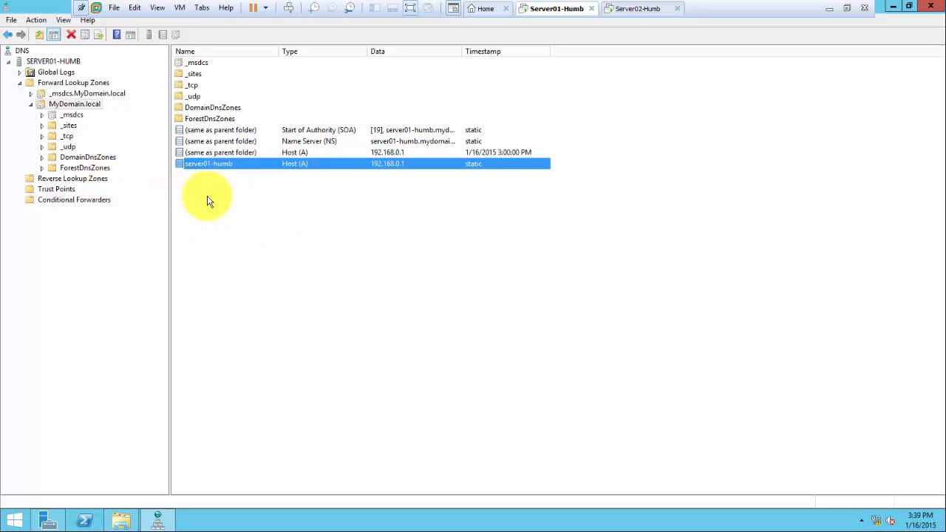
Check Reverse Lookup Zones, return to MyDomain.local, and restore DNS Manager to a window
click(93, 178)
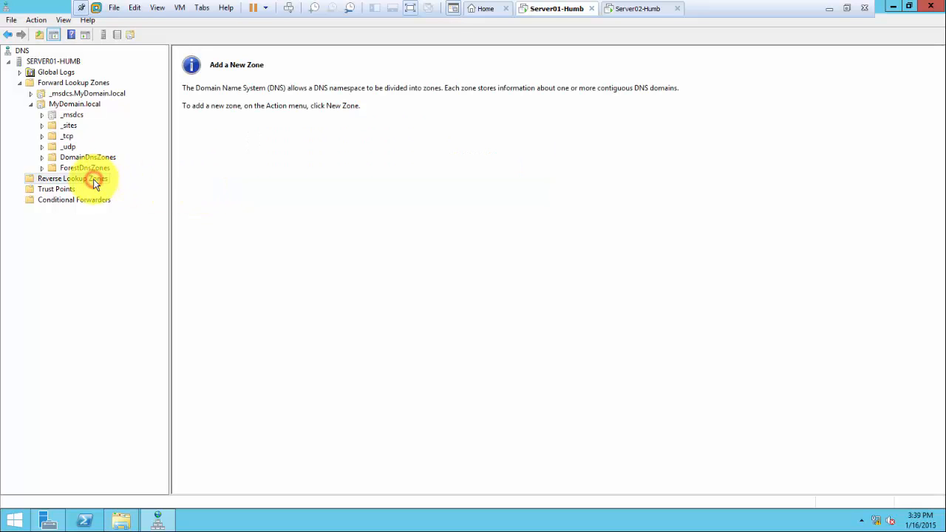
click(88, 108)
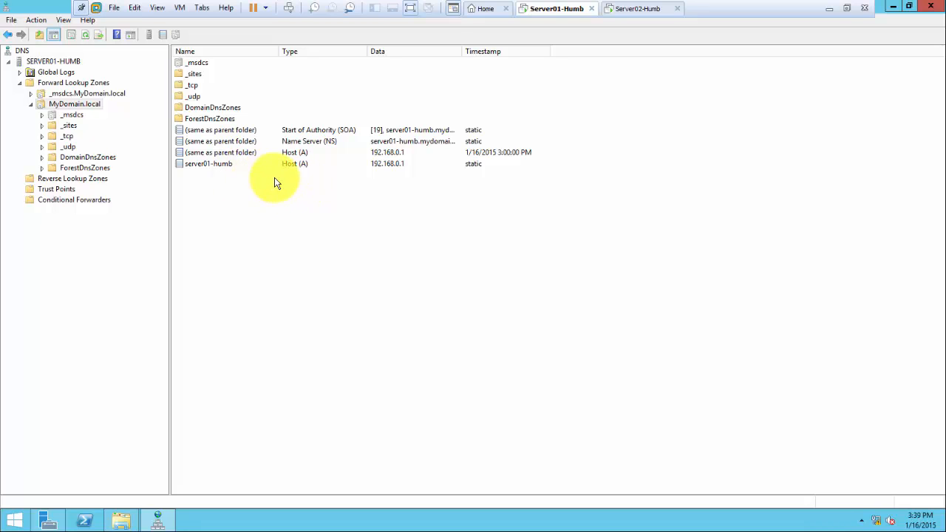
click(908, 11)
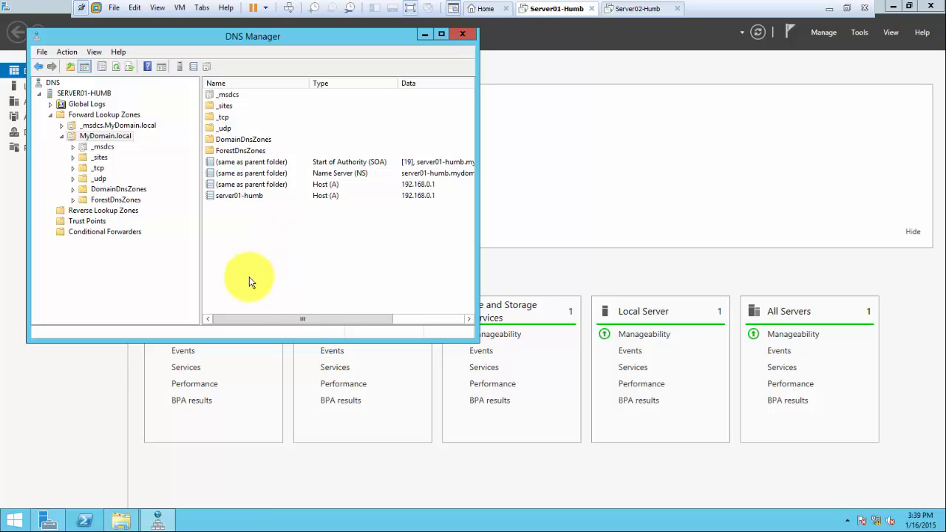
click(236, 515)
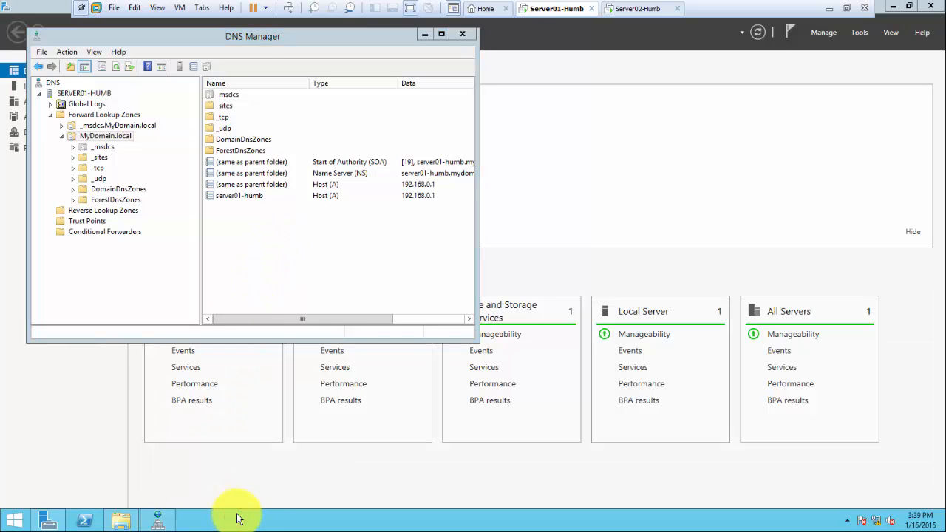
Open cmd from Run and run nslookup, showing localhost 127.0.0.1 as default server, then minimize it
key(super+r)
text(cmd)
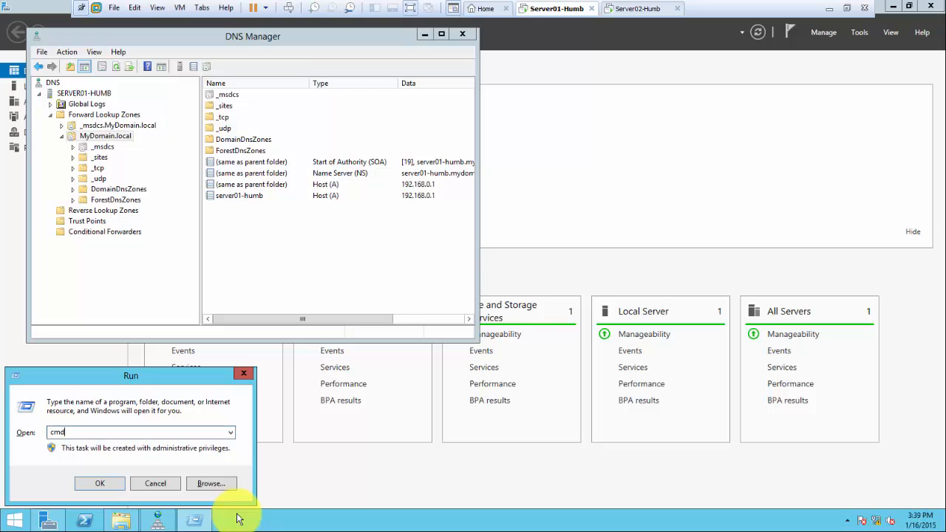
key(Return)
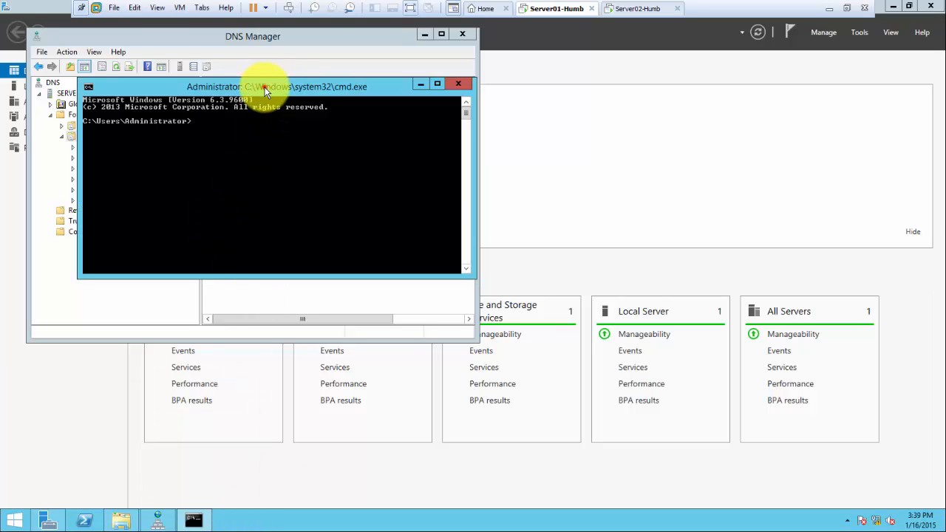
drag(264, 85, 458, 189)
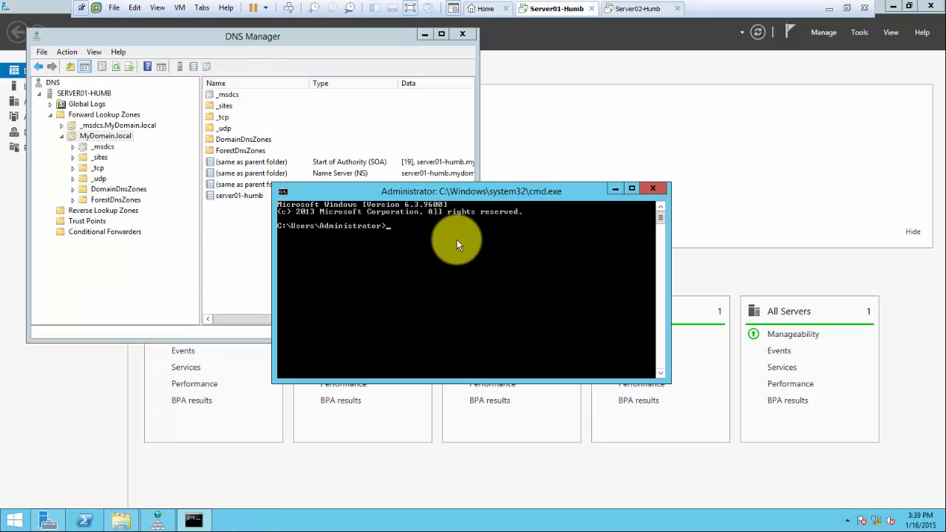
text(ipconfig)
key(BackSpace)
key(BackSpace)
key(BackSpace)
key(BackSpace)
key(BackSpace)
key(BackSpace)
key(BackSpace)
key(BackSpace)
text(nslookup)
key(Return)
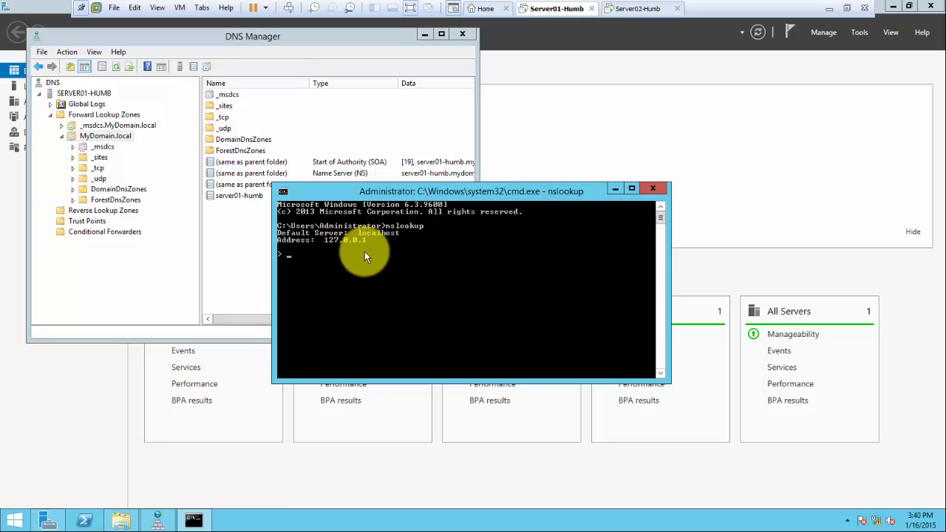
click(612, 189)
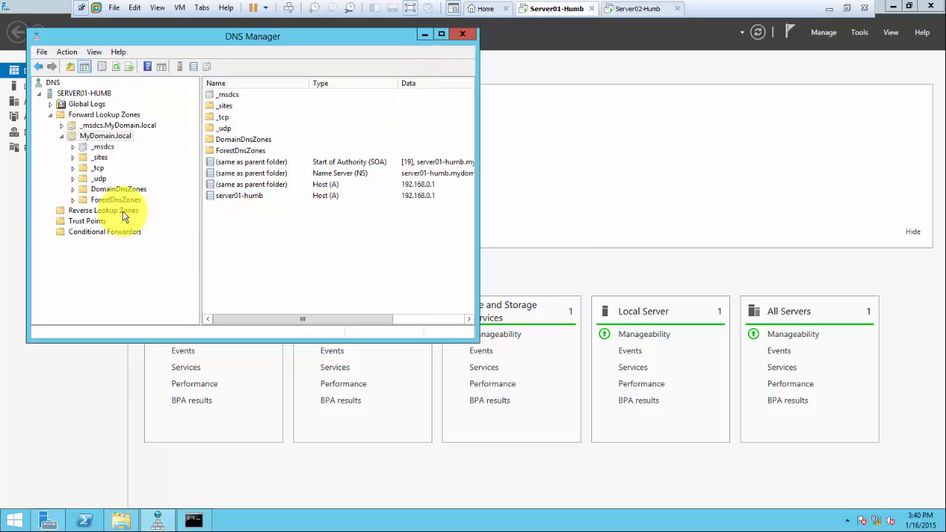
From Server Manager's Local Server page, open the Ethernet0 adapter's IPv4 properties
click(66, 398)
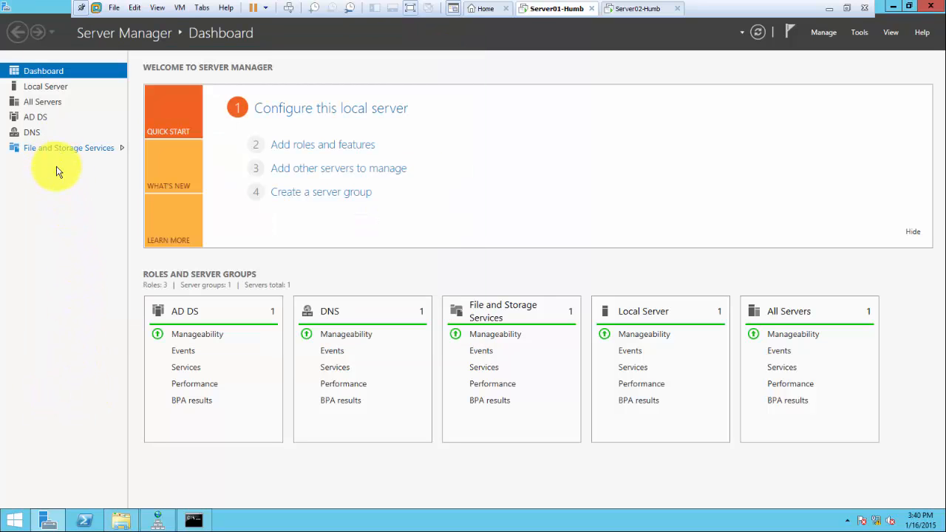
click(48, 88)
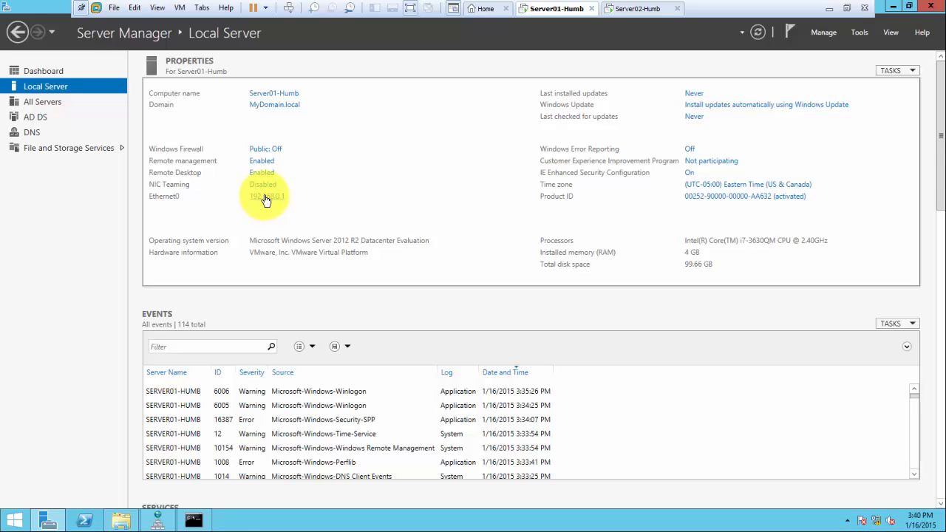
click(264, 197)
double_click(250, 170)
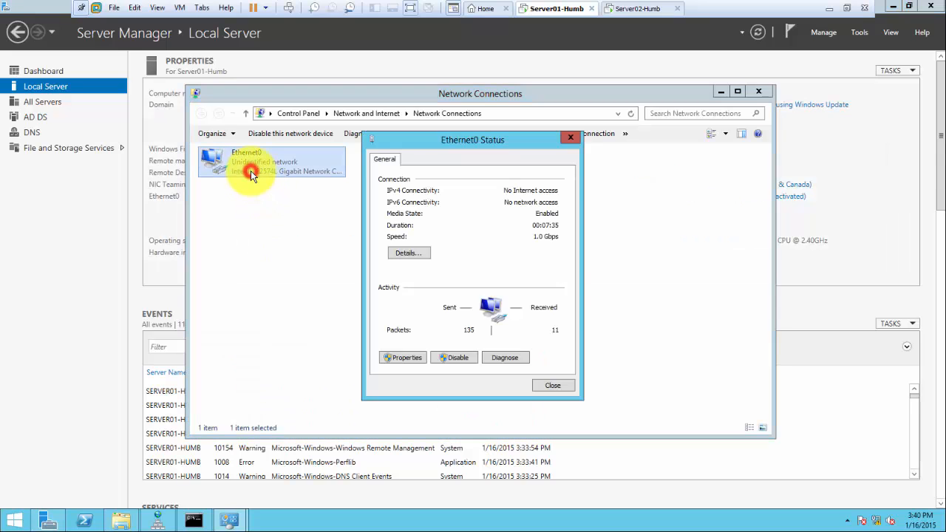
click(395, 358)
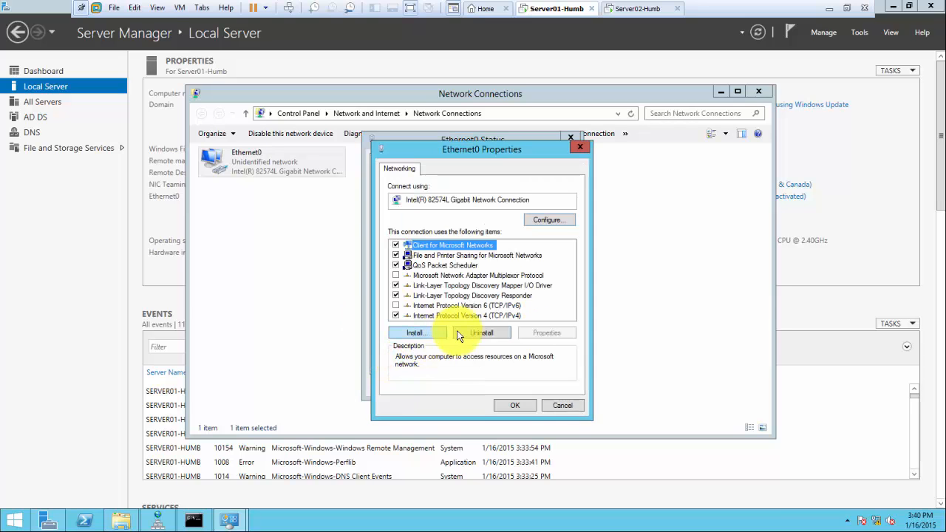
double_click(491, 317)
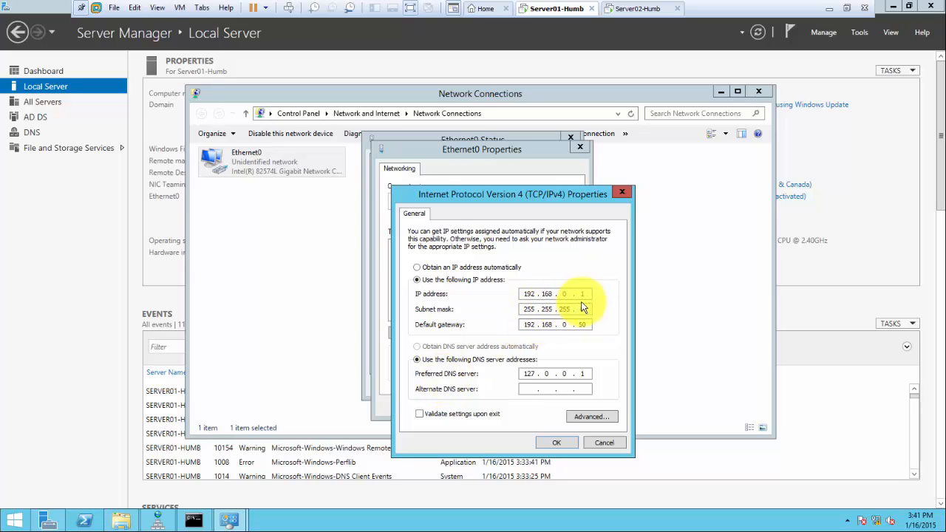
Change the preferred DNS server to 192.168.0.1, confirm, and close all network windows
click(586, 373)
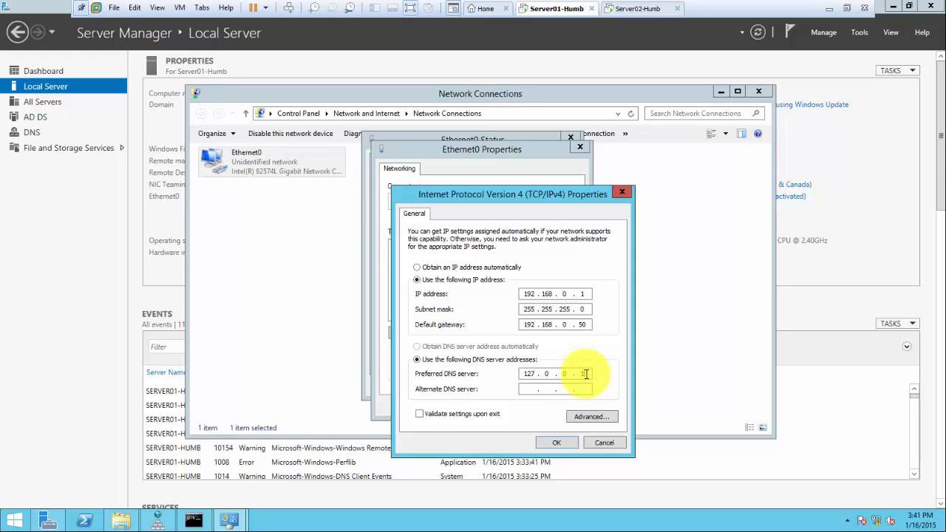
key(BackSpace)
key(BackSpace)
key(BackSpace)
key(BackSpace)
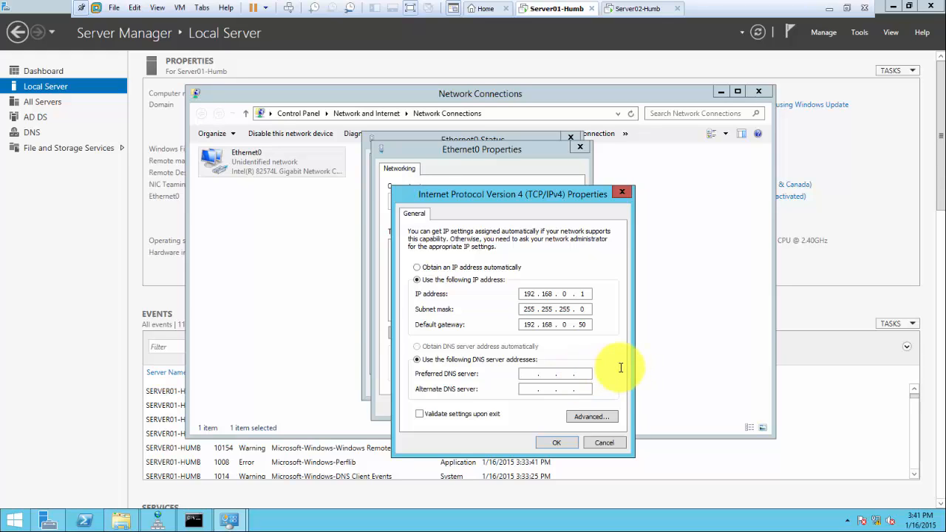
text(192)
text(168.0.1)
click(553, 443)
click(520, 406)
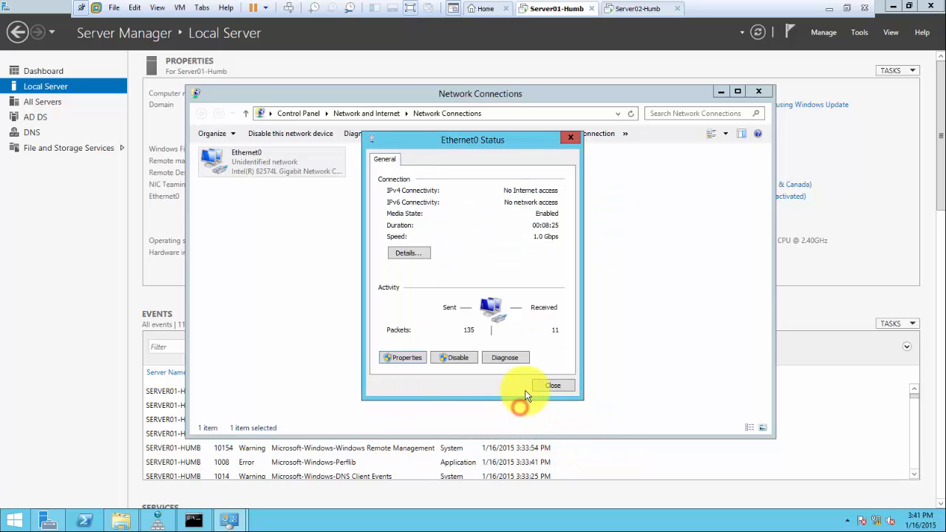
click(547, 385)
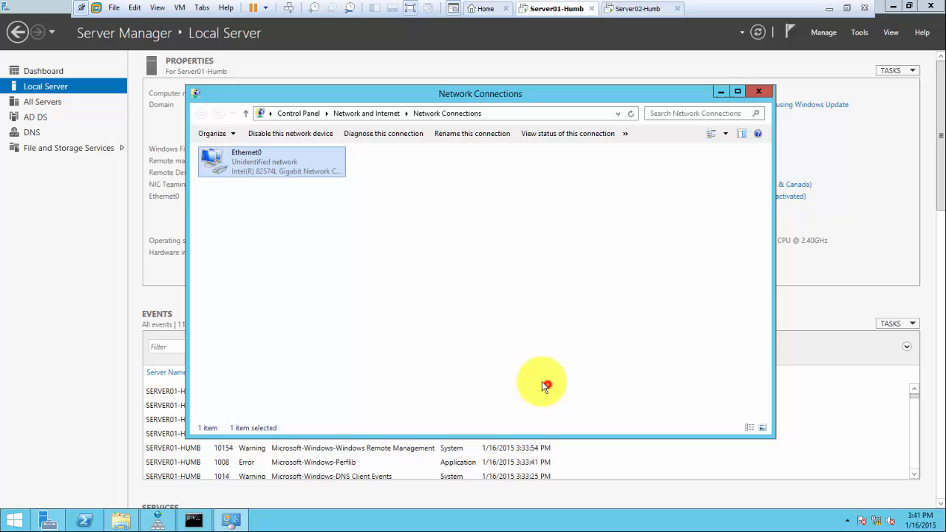
click(766, 93)
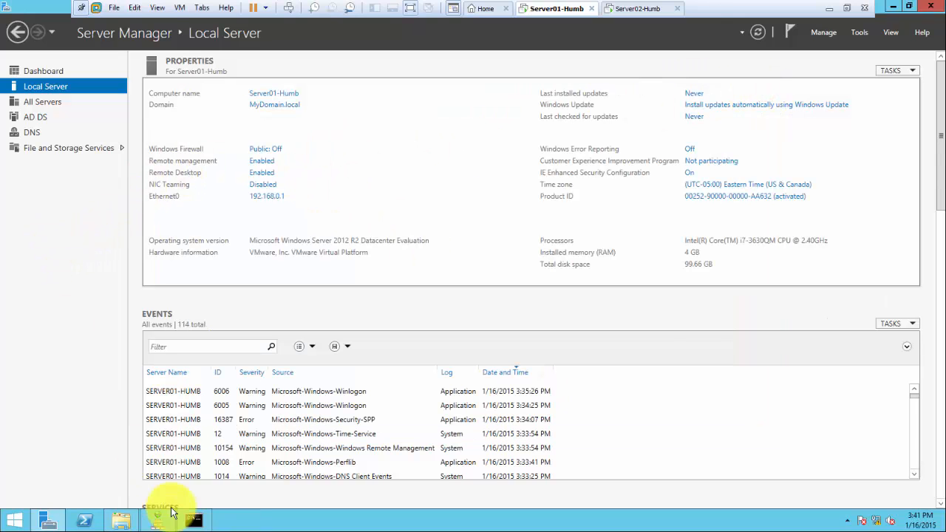
Restart nslookup so it reports 192.168.0.1 as the default server, then go back to DNS Manager
click(194, 520)
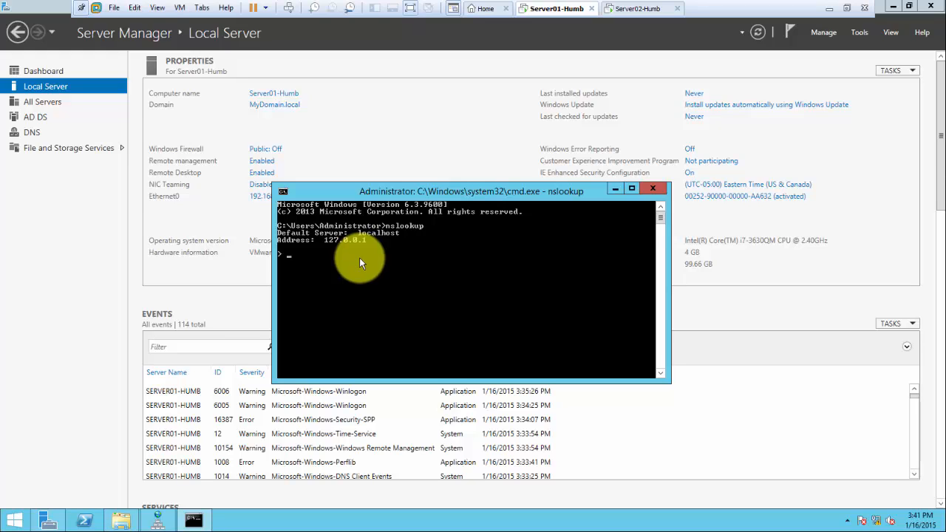
key(ctrl+c)
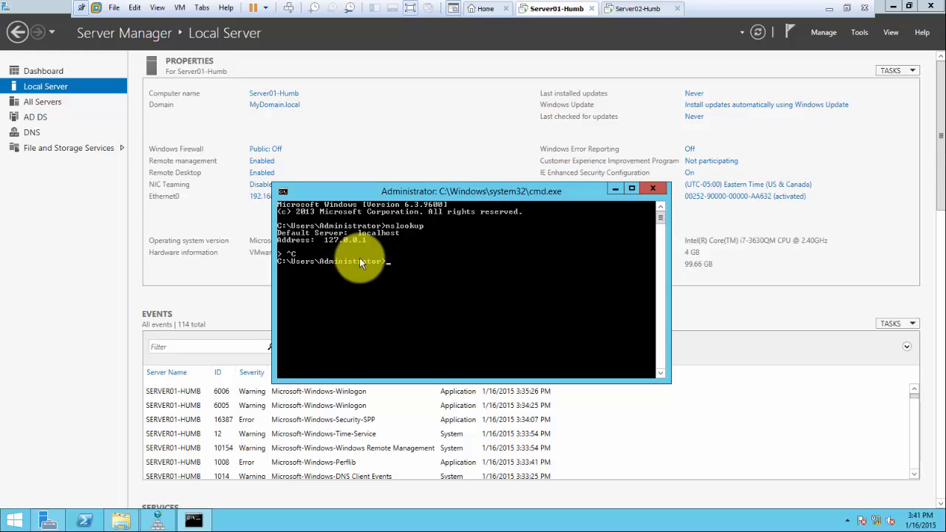
key(Up)
key(Return)
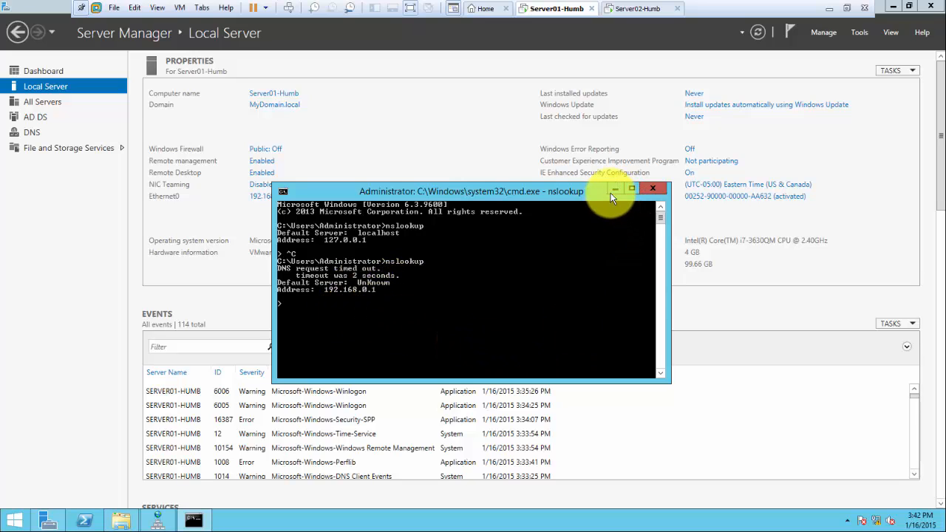
click(156, 519)
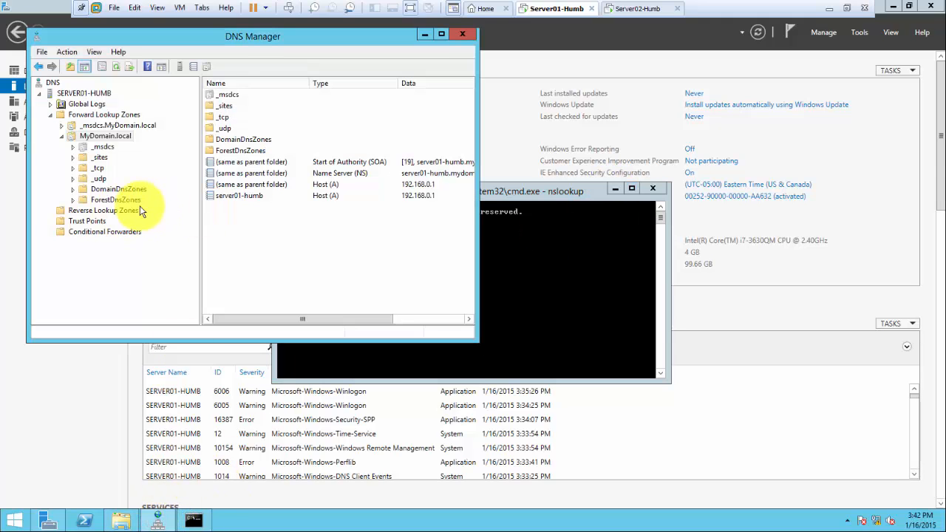
View the empty Reverse Lookup Zones, compare with forward zones, then show its context menu
click(115, 212)
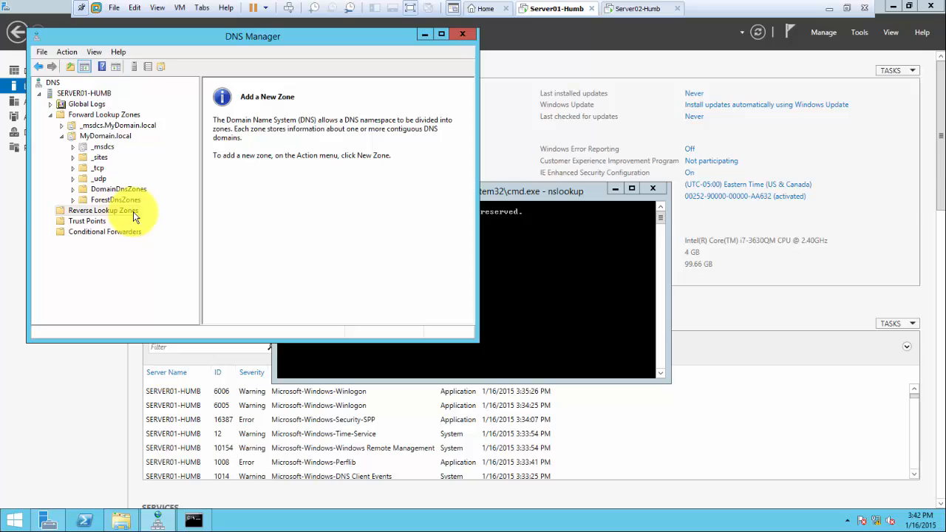
click(110, 116)
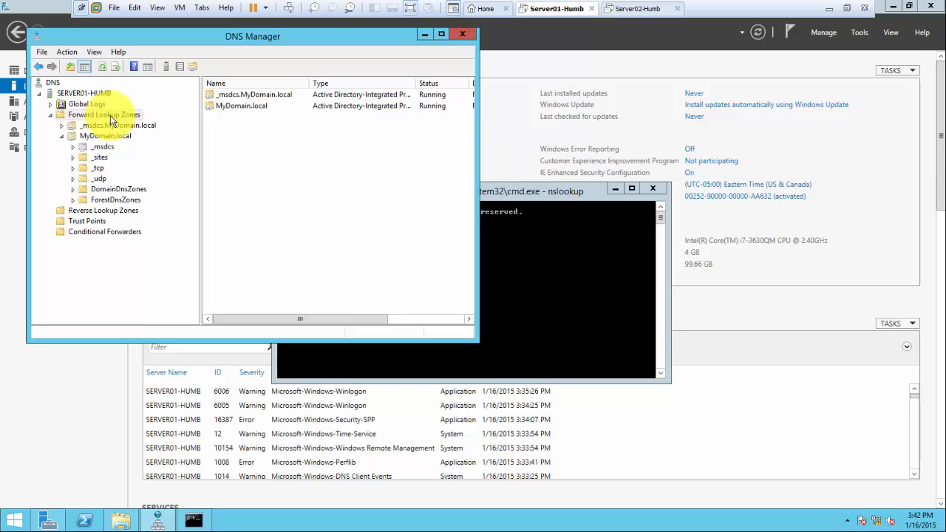
click(112, 209)
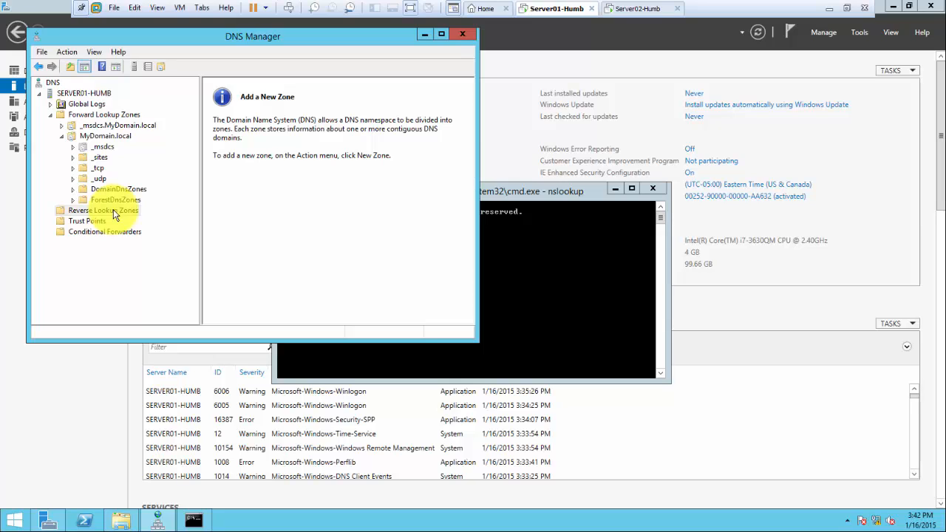
right_click(113, 213)
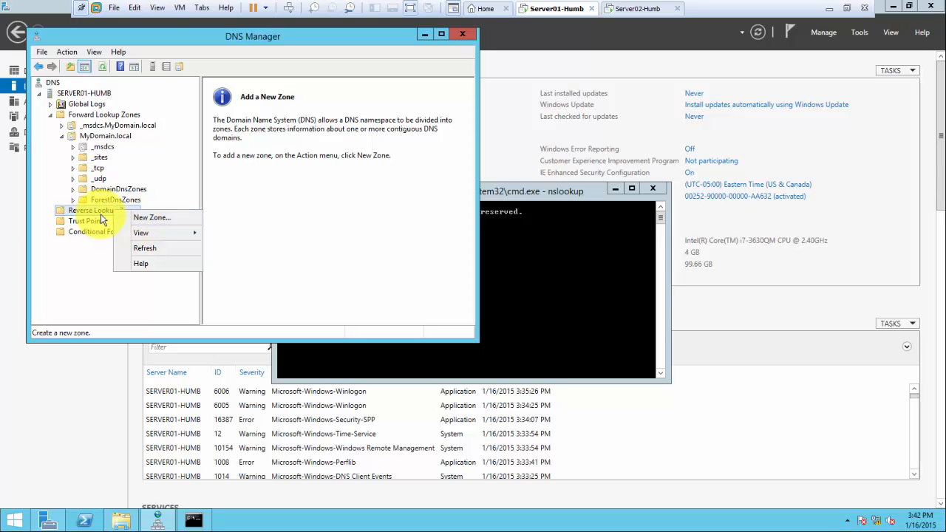
Start the New Zone Wizard and choose a primary zone stored in Active Directory
click(157, 218)
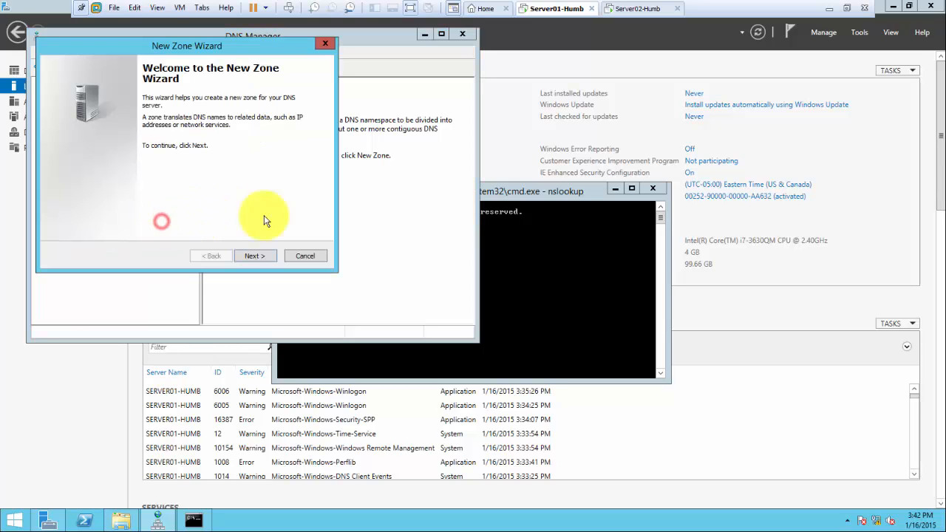
click(258, 256)
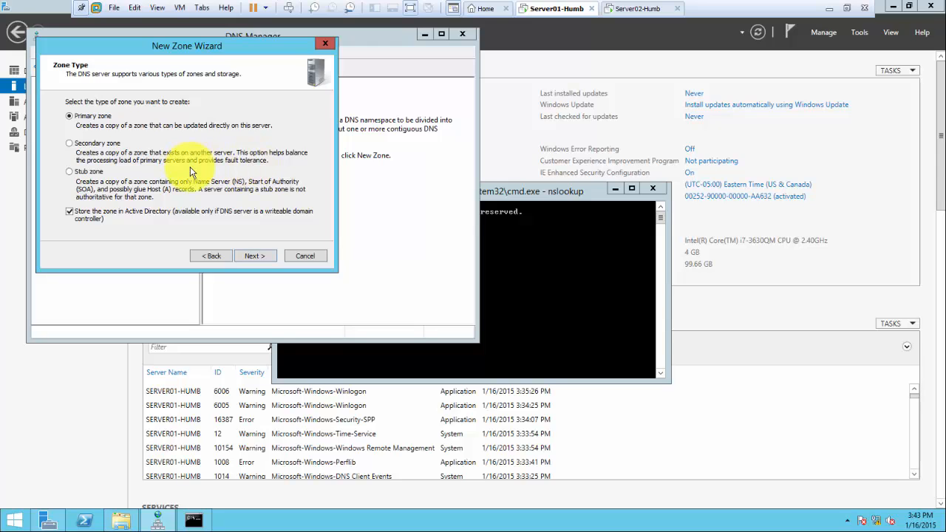
click(94, 144)
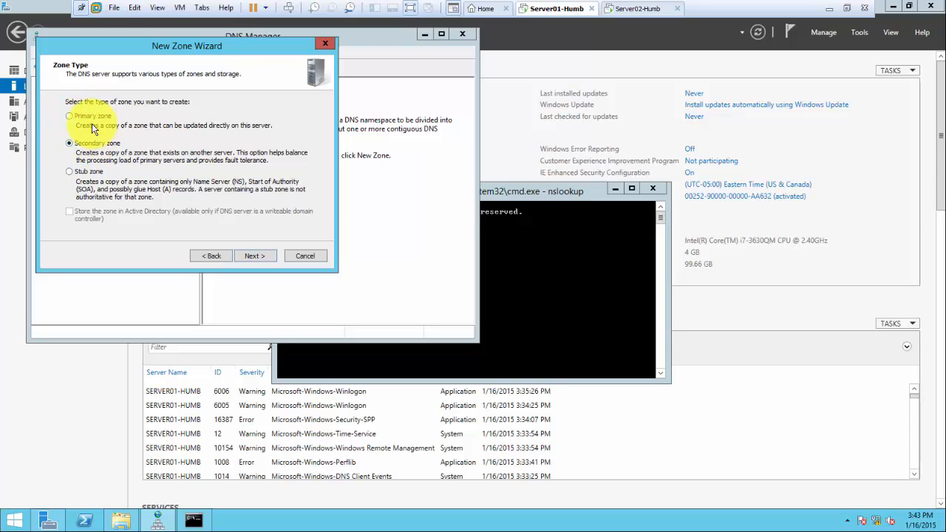
click(84, 117)
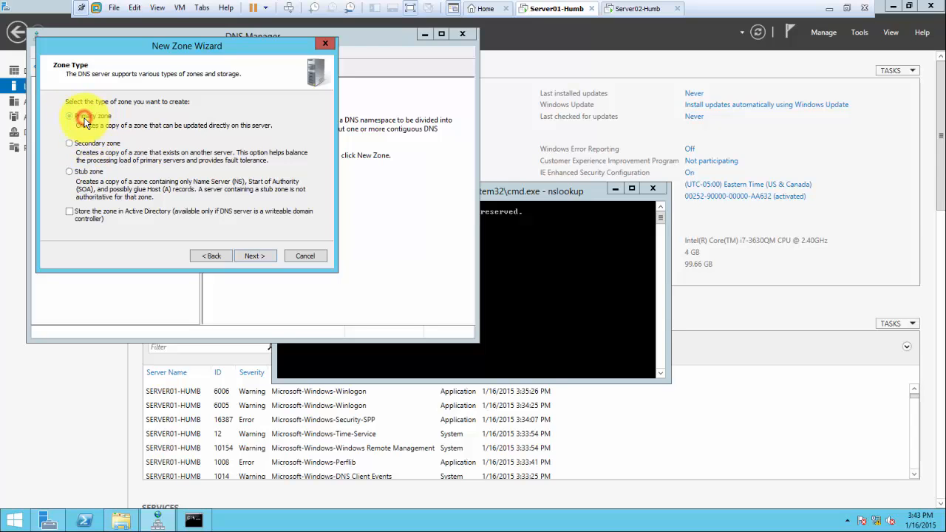
click(88, 177)
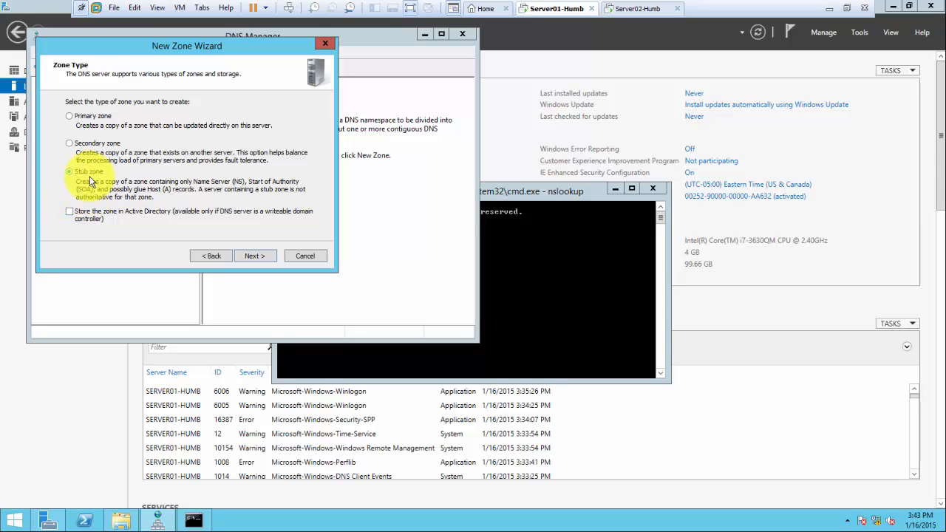
click(71, 212)
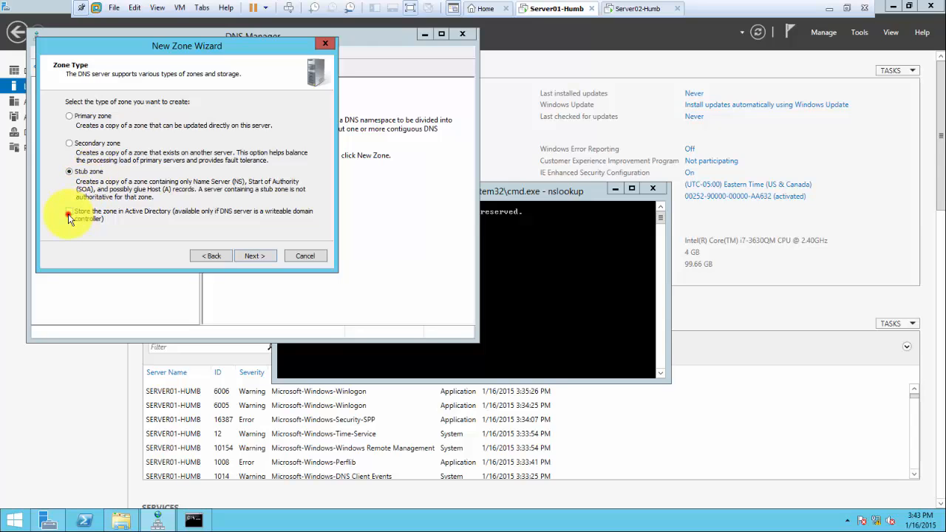
click(69, 116)
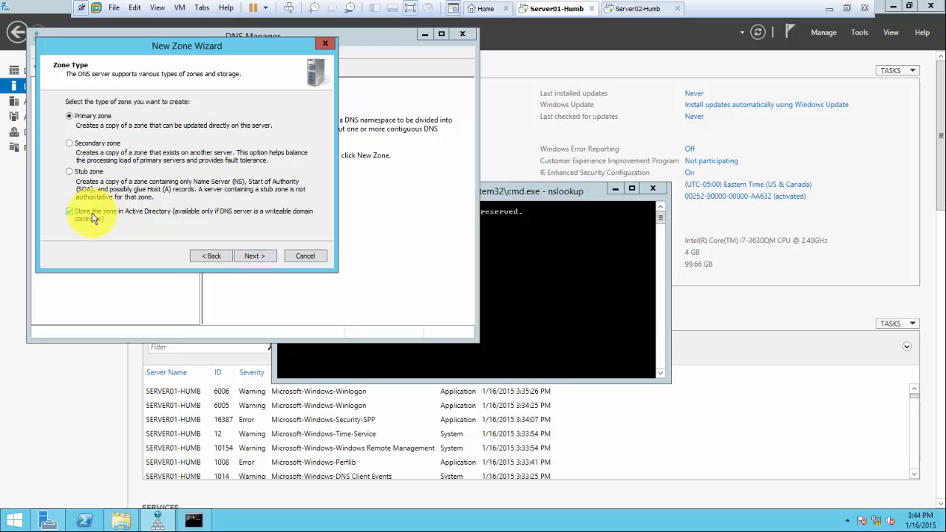
click(241, 260)
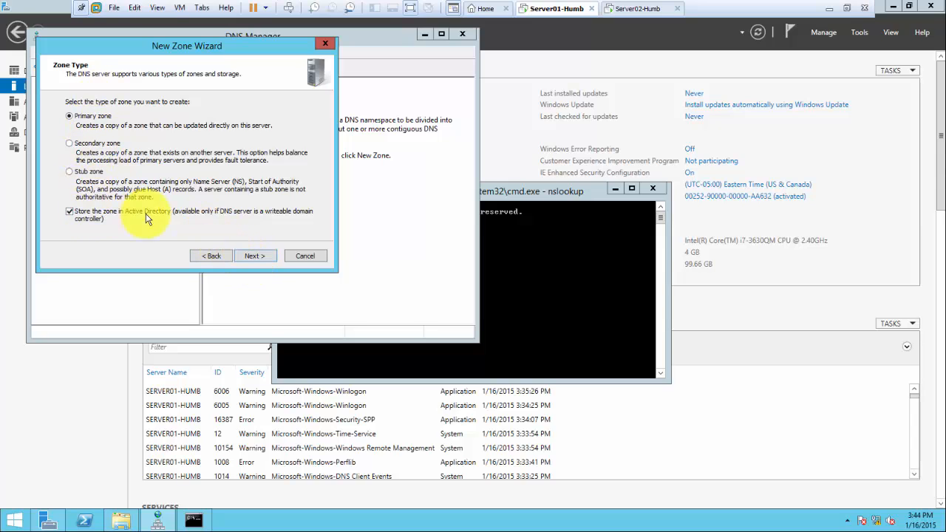
click(240, 258)
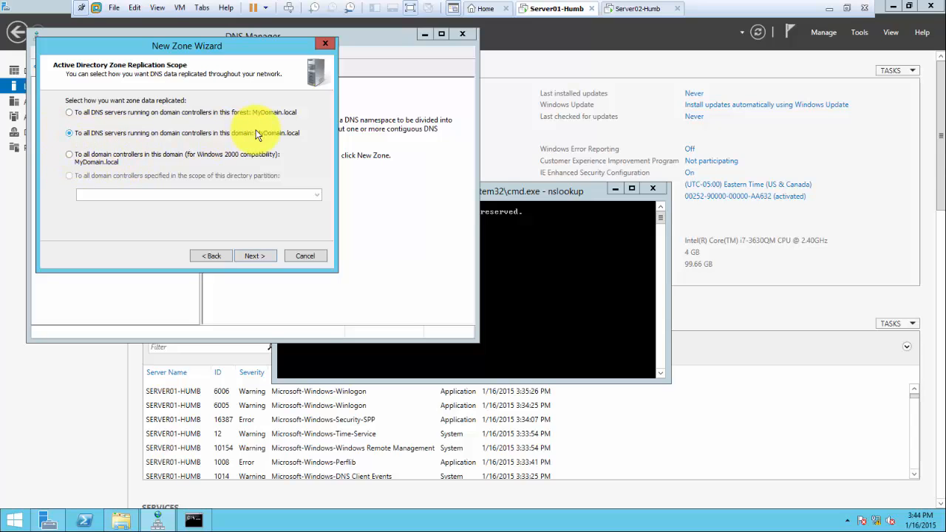
Create a domain-replicated IPv4 reverse zone for network 192.168.0 with secure-only dynamic updates
click(253, 257)
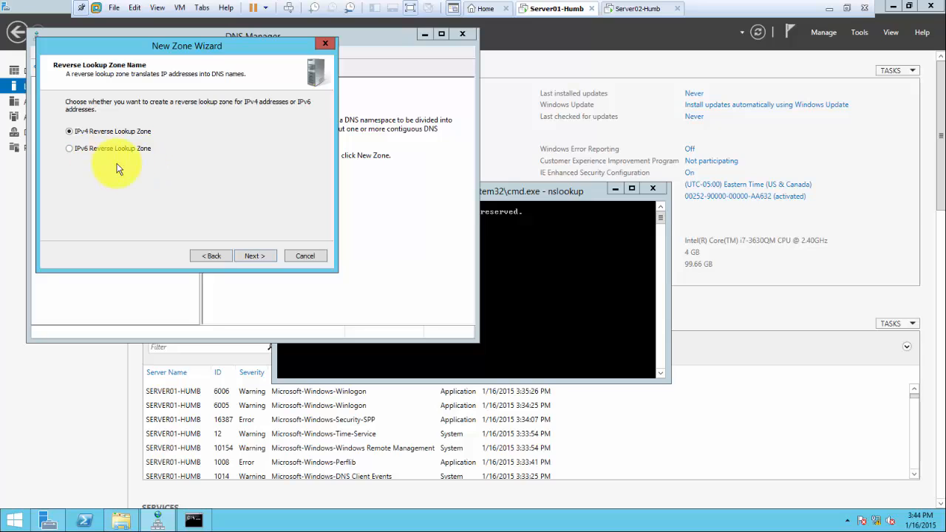
click(253, 256)
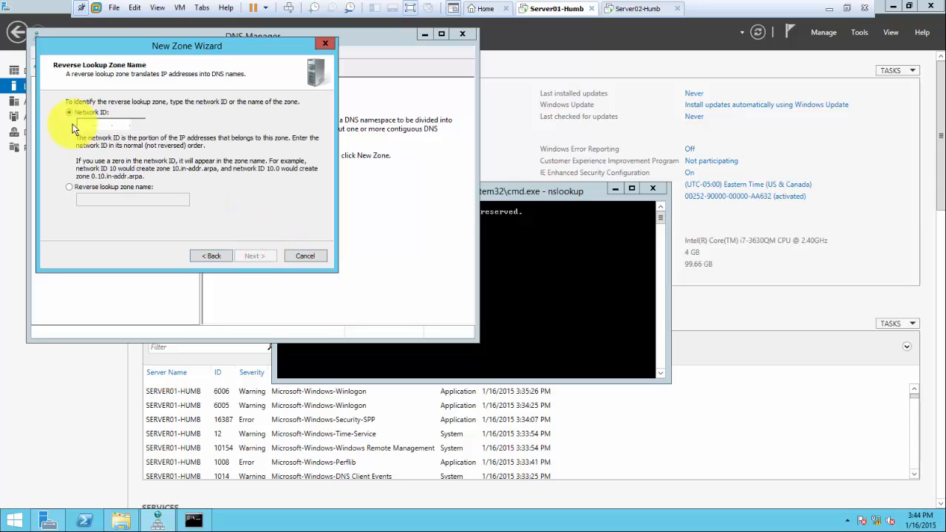
text(1)
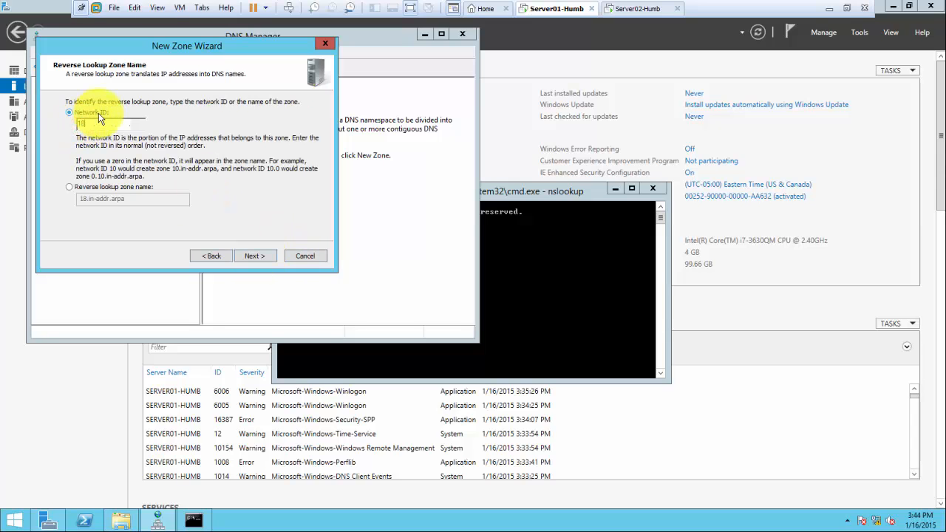
text(92.168.0)
click(252, 254)
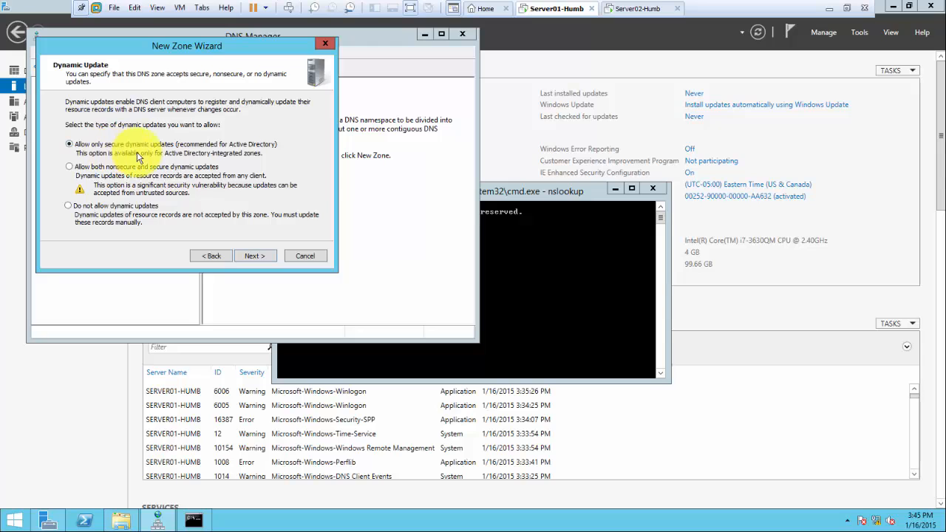
click(253, 256)
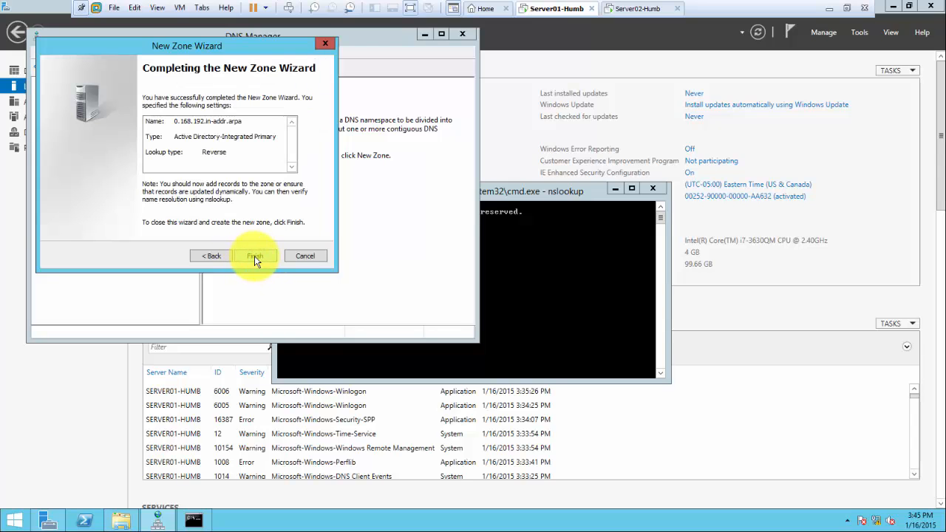
click(254, 255)
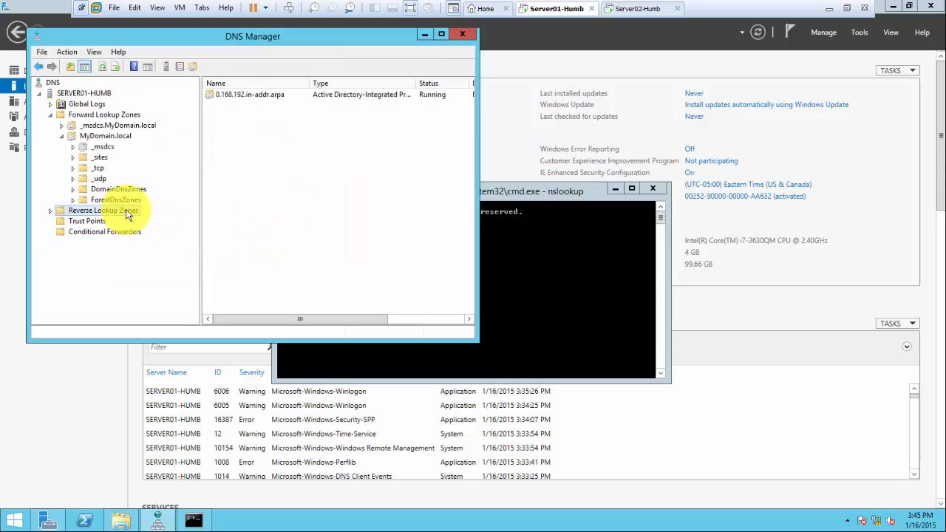
Select SERVER01-HUMB and refresh to show the new 0.168.192.in-addr.arpa zone
click(100, 67)
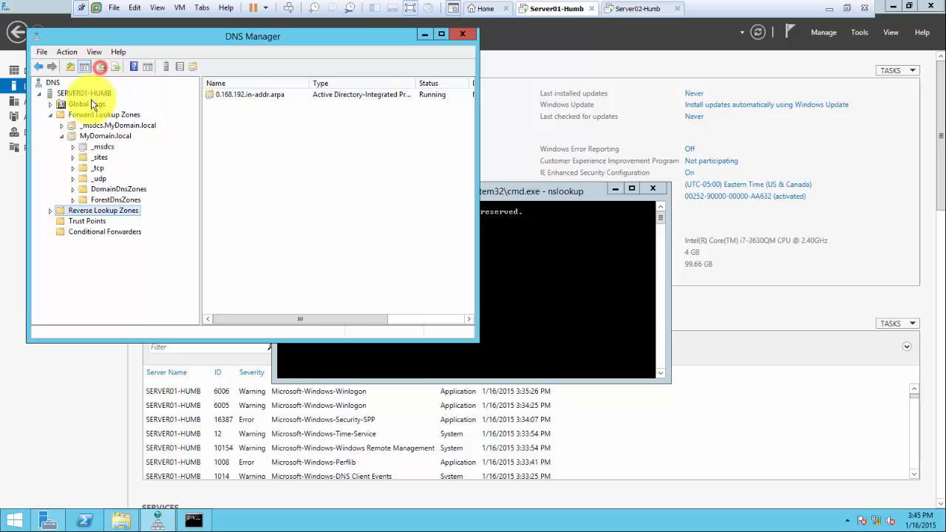
click(103, 93)
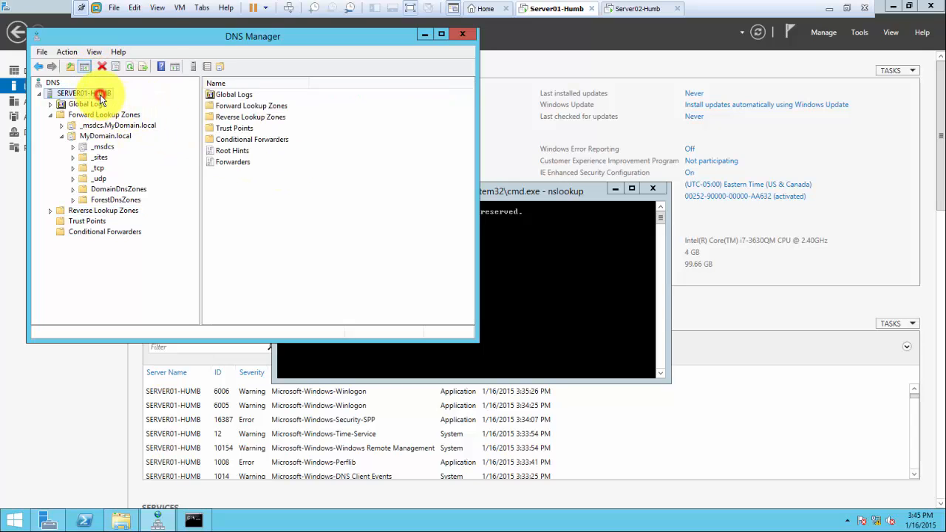
click(129, 67)
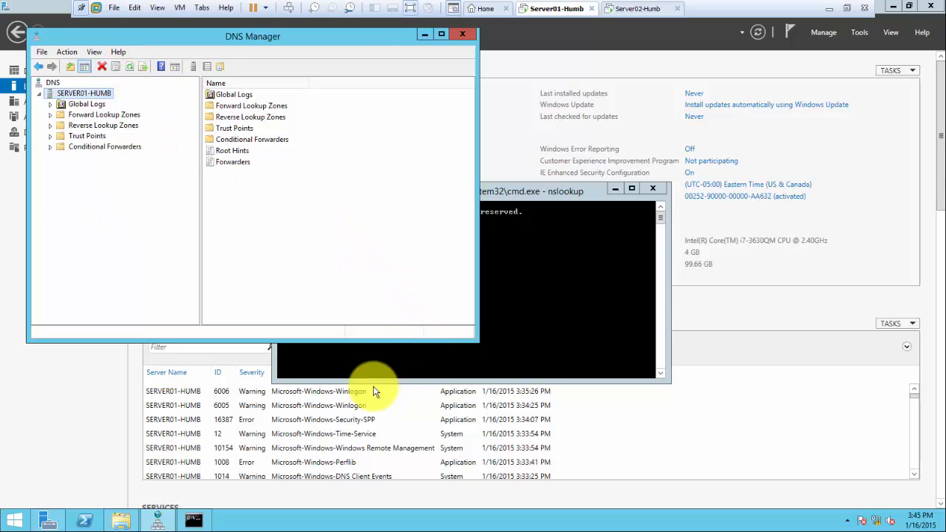
In the command prompt, exit and rerun nslookup, then make the window taller
click(503, 329)
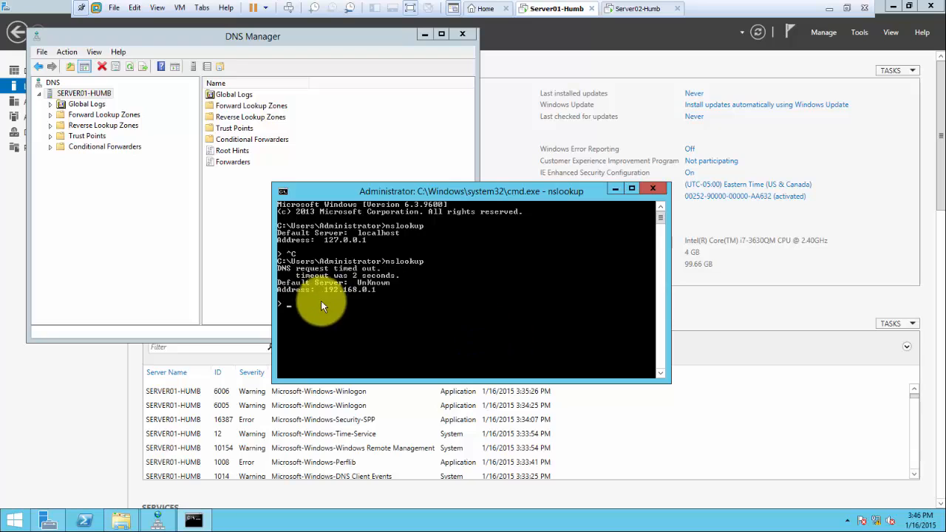
key(ctrl+c)
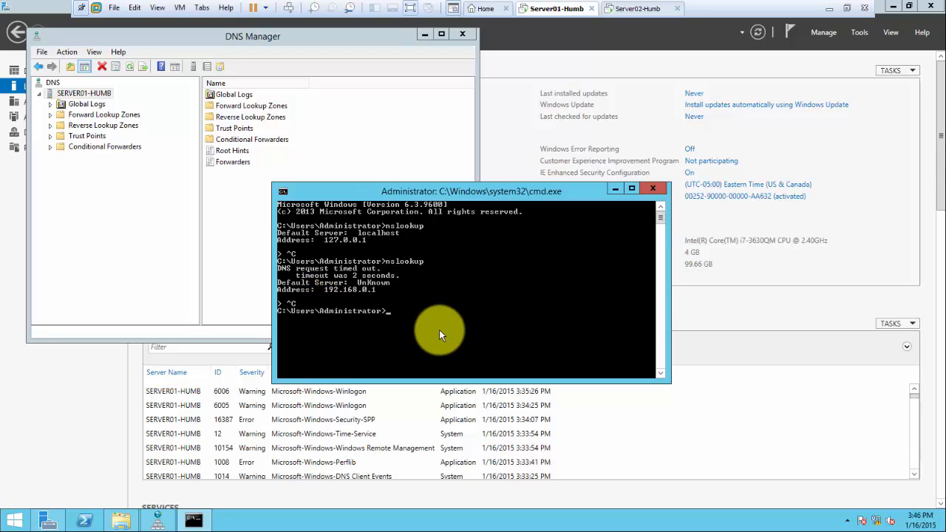
text(nslookup)
key(Return)
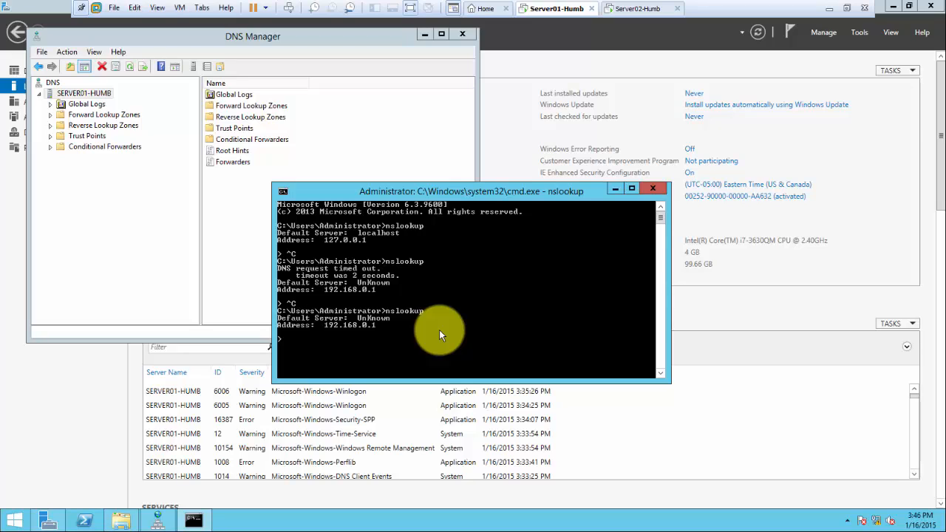
key(ctrl+c)
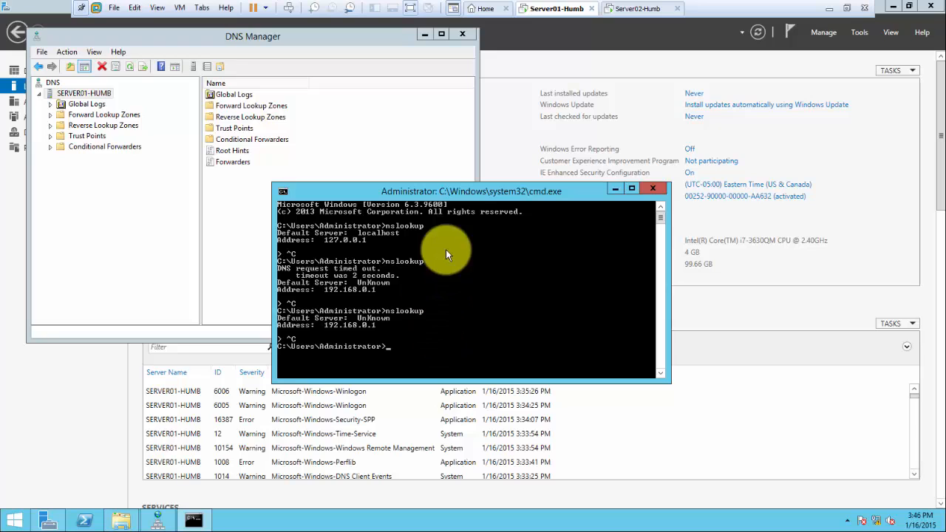
drag(452, 185, 436, 112)
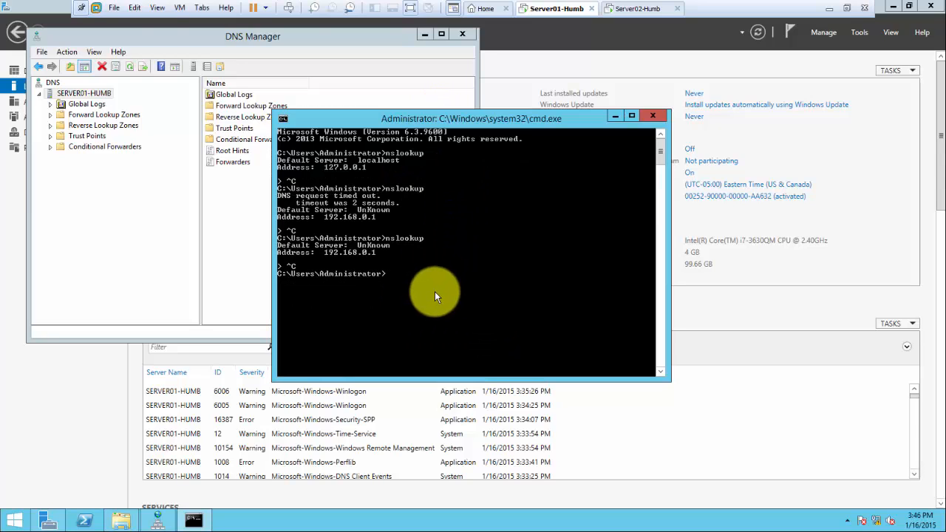
Run ipconfig /flushdns and ipconfig /registerdns to refresh the server's DNS registration
text(ipconfig /flushdns)
key(Return)
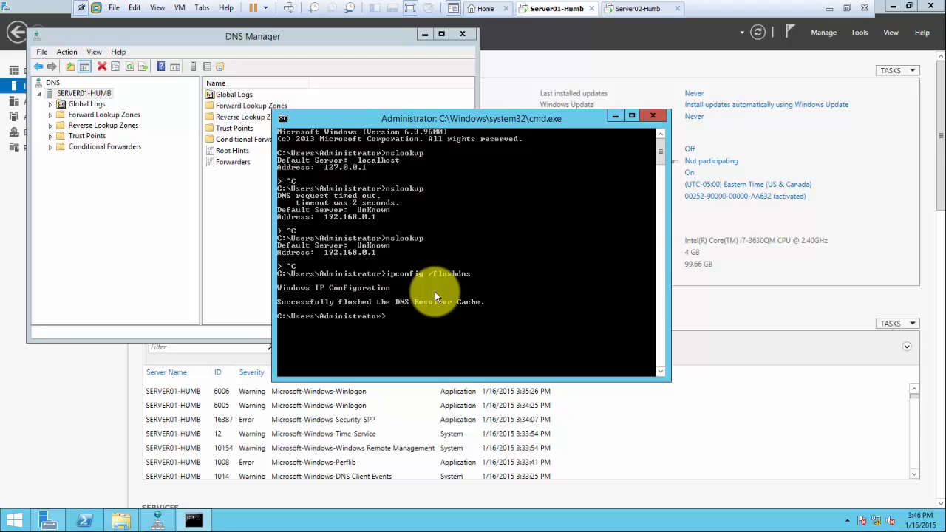
key(Up)
key(BackSpace)
key(BackSpace)
key(BackSpace)
text(registerdns)
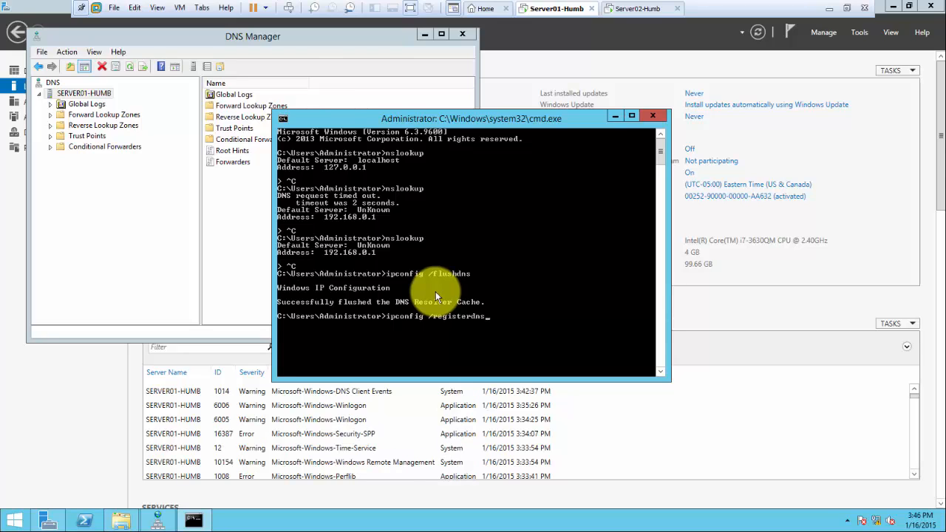
key(Return)
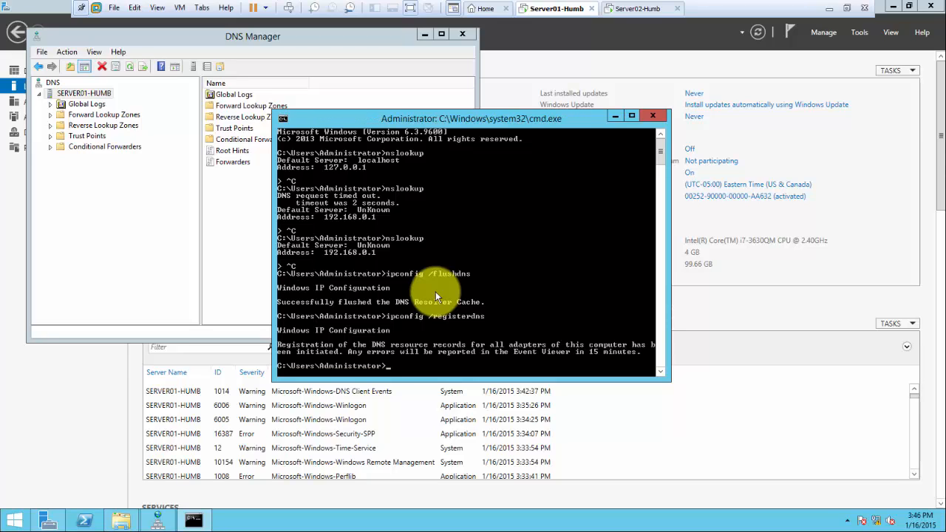
Rerun nslookup to confirm server01-humb.mydomain.local as default server, then minimize the prompt
key(Up)
key(Up)
key(Up)
key(Return)
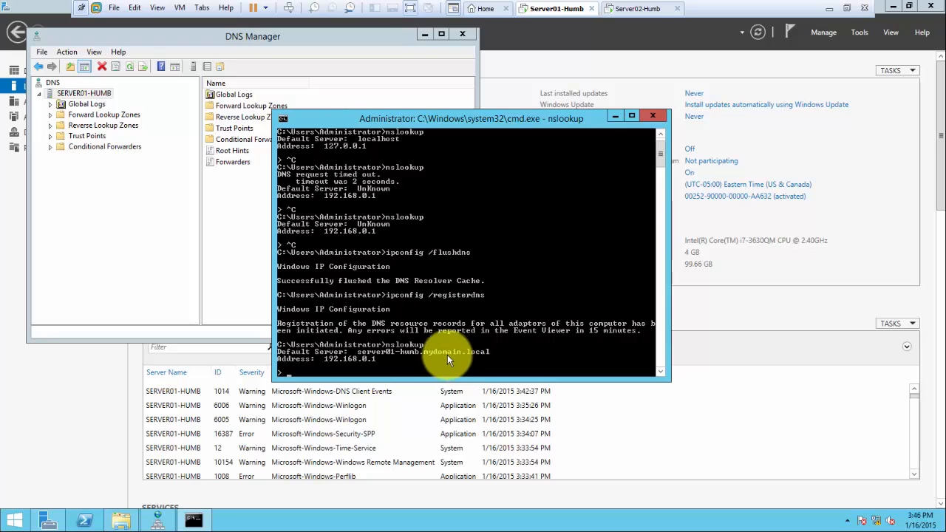
key(ctrl+c)
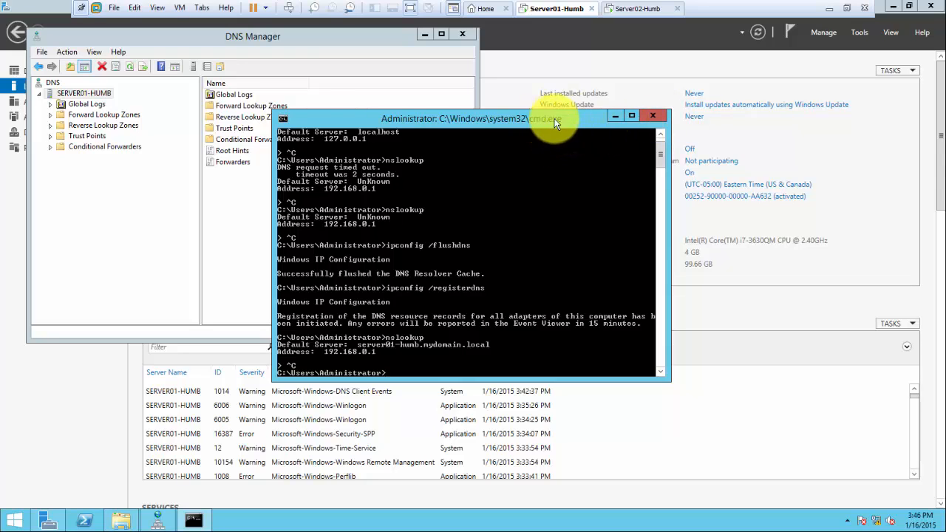
click(616, 117)
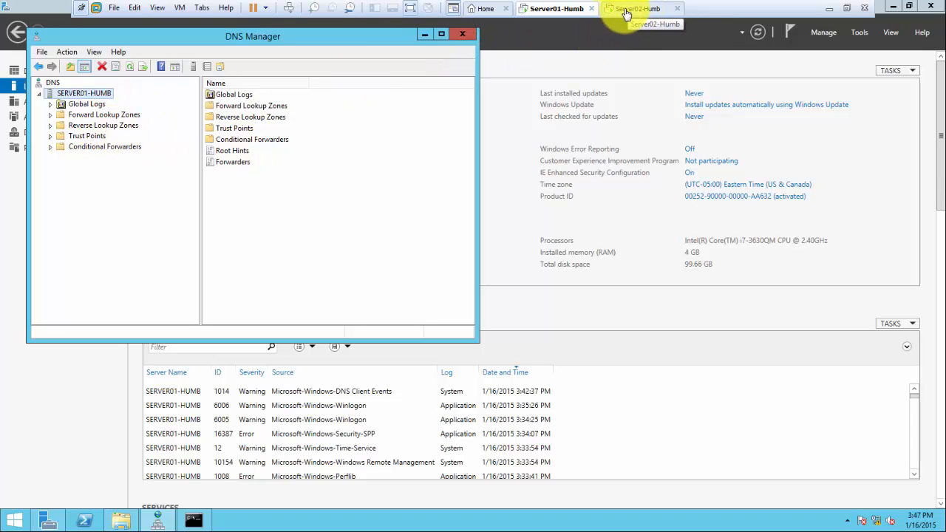
Switch to the Server02-Humb virtual machine
click(625, 10)
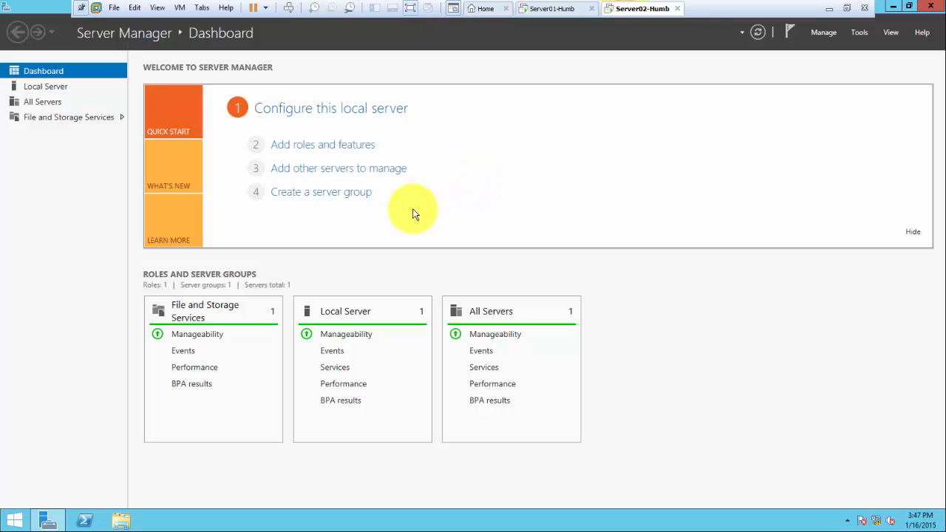
click(42, 184)
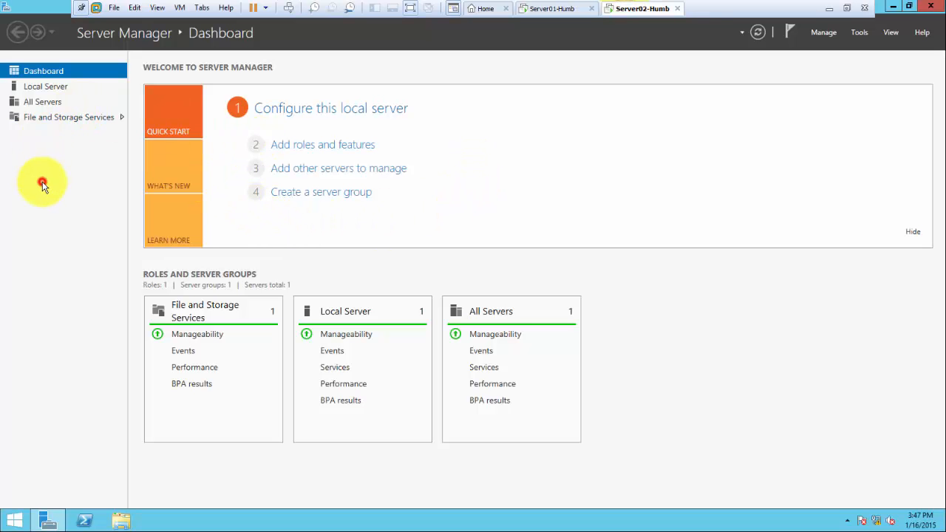
click(558, 206)
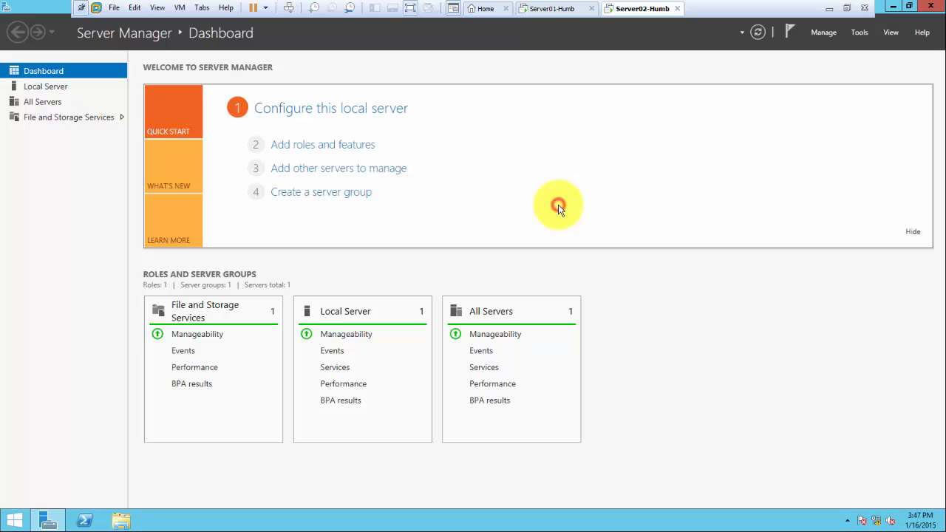
Launch a command prompt via Run, move it aside, and show Local Server properties
key(super+r)
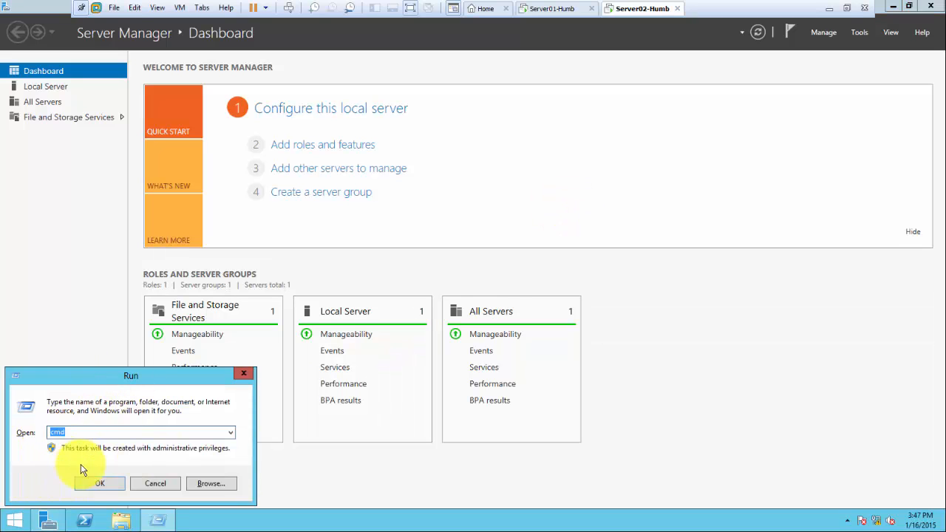
click(88, 484)
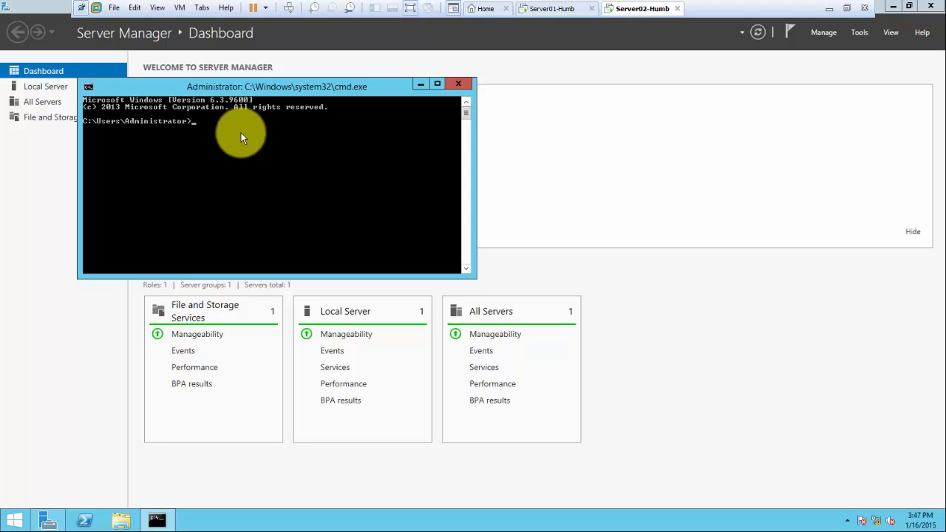
drag(236, 85, 453, 92)
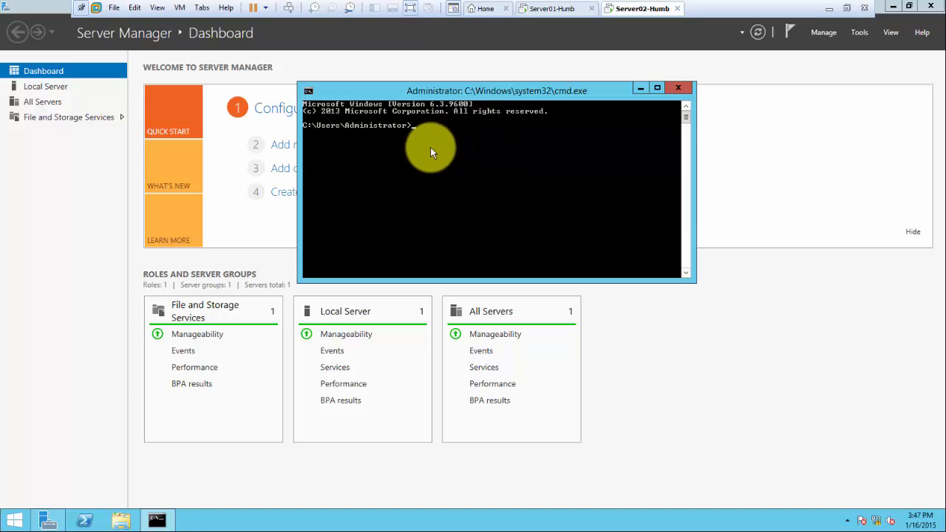
click(38, 87)
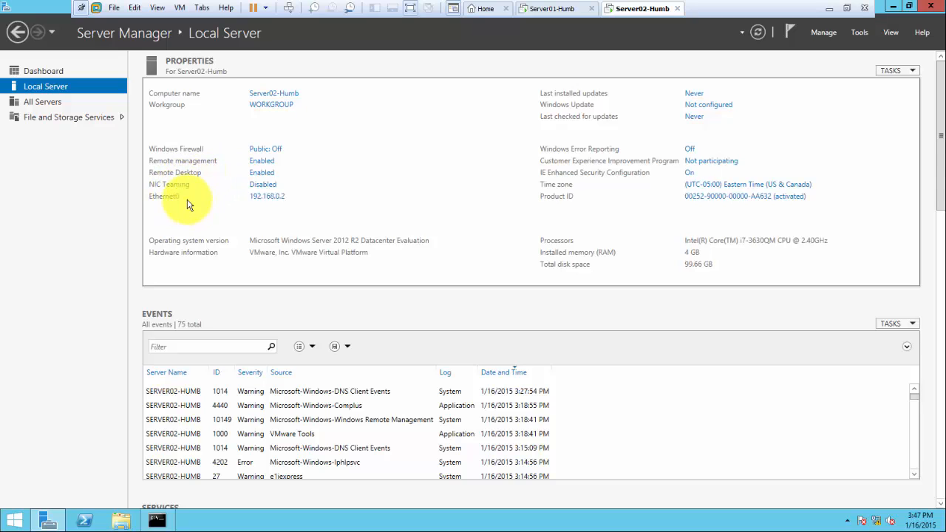
Open Ethernet0's IPv4 settings, showing preferred DNS 192.168.0.1 and gateway 192.168.0.50
click(260, 198)
double_click(238, 159)
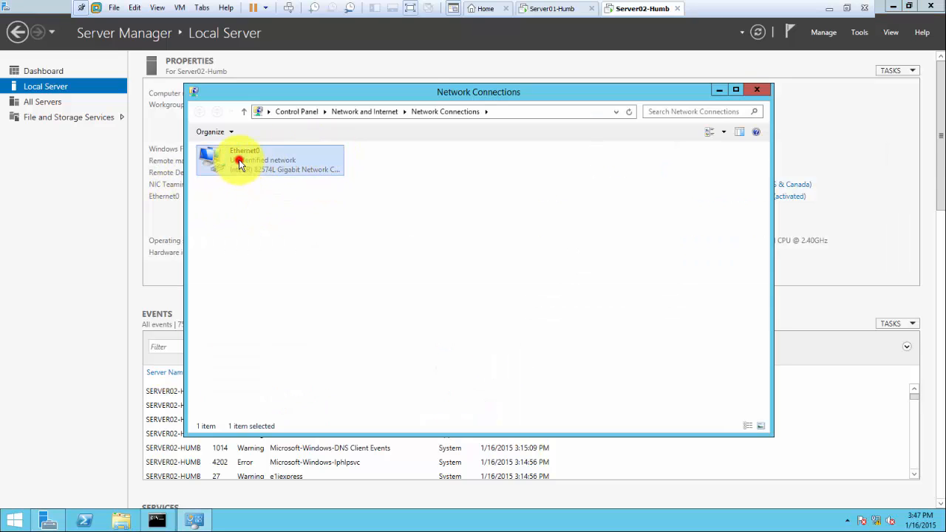
click(405, 359)
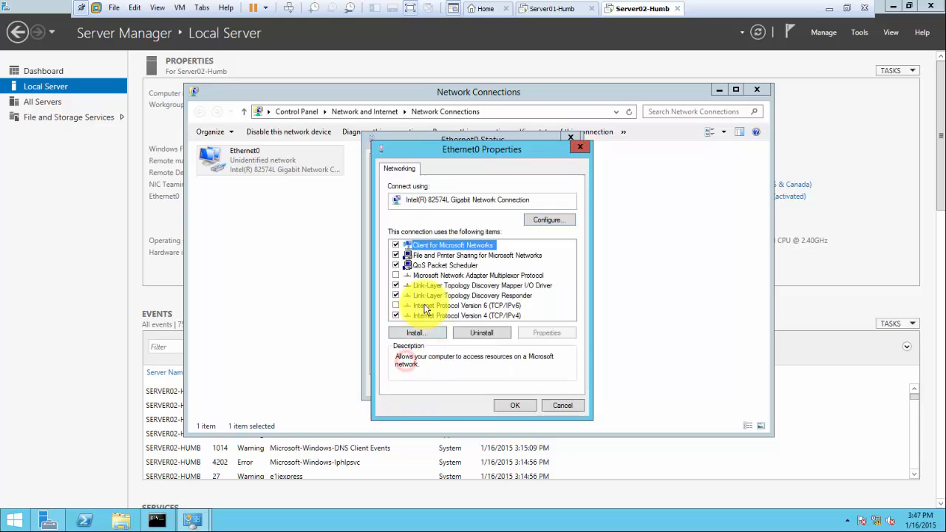
double_click(446, 316)
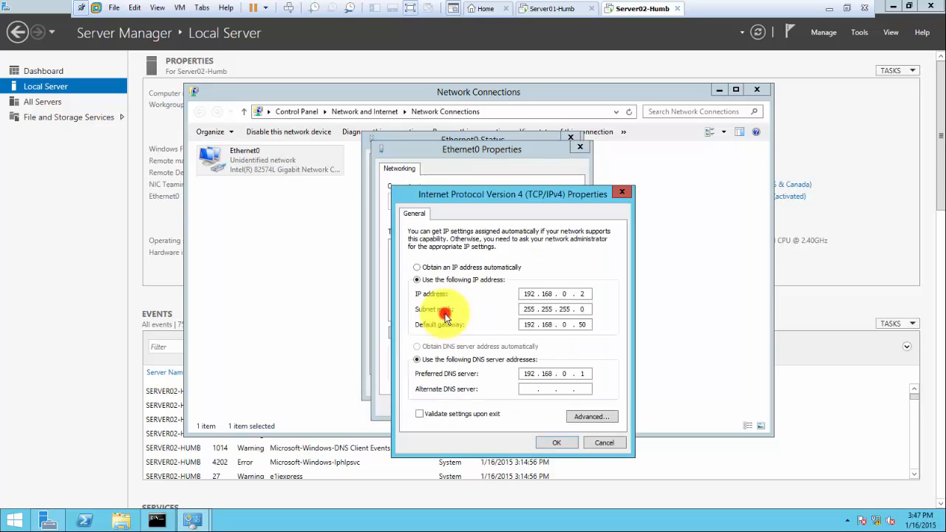
click(584, 373)
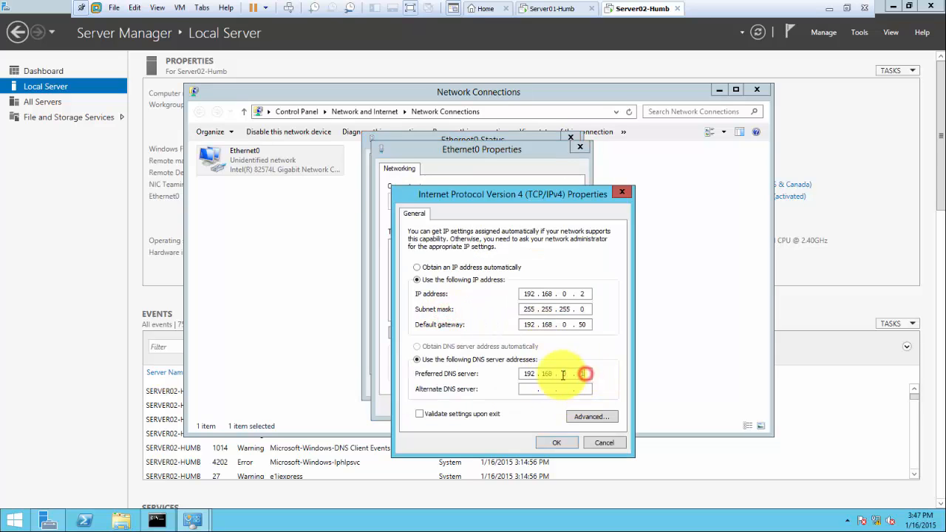
click(416, 373)
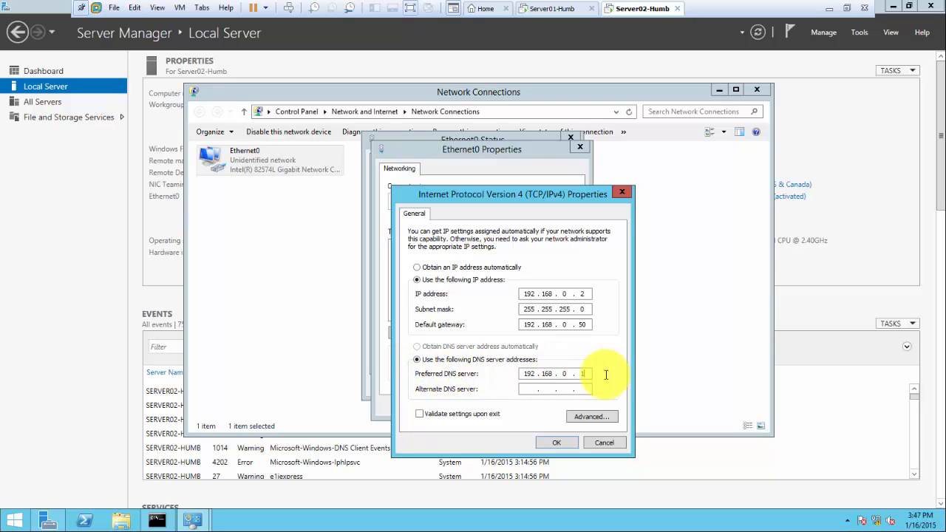
Cancel the IPv4, adapter properties and status dialogs, then close Network Connections
click(603, 443)
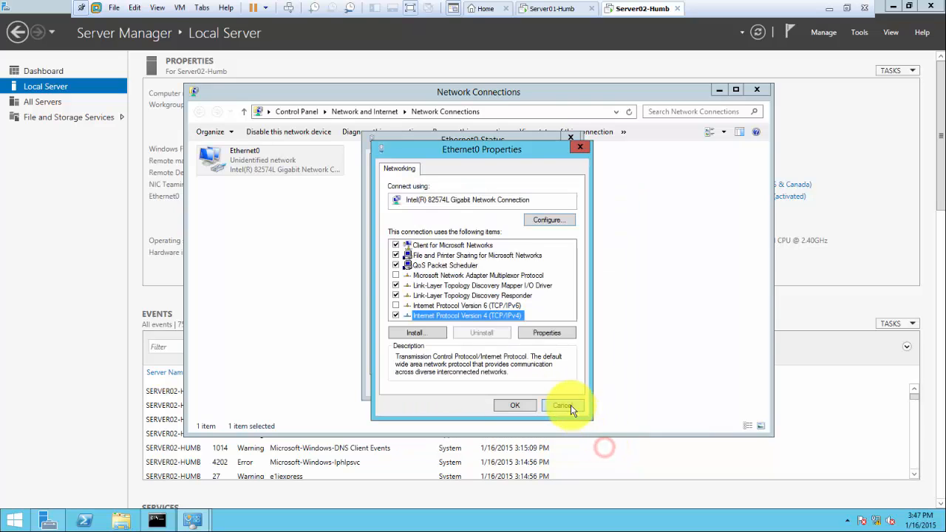
click(568, 404)
click(556, 387)
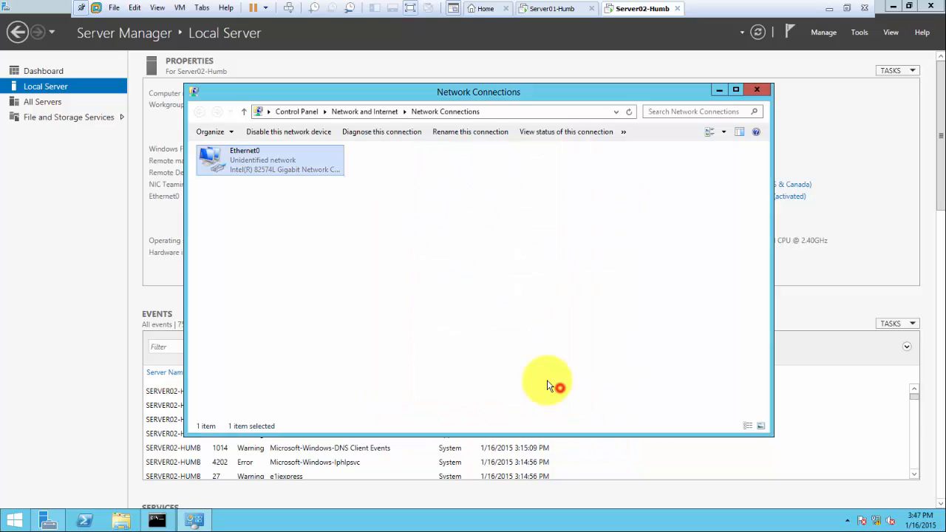
click(756, 90)
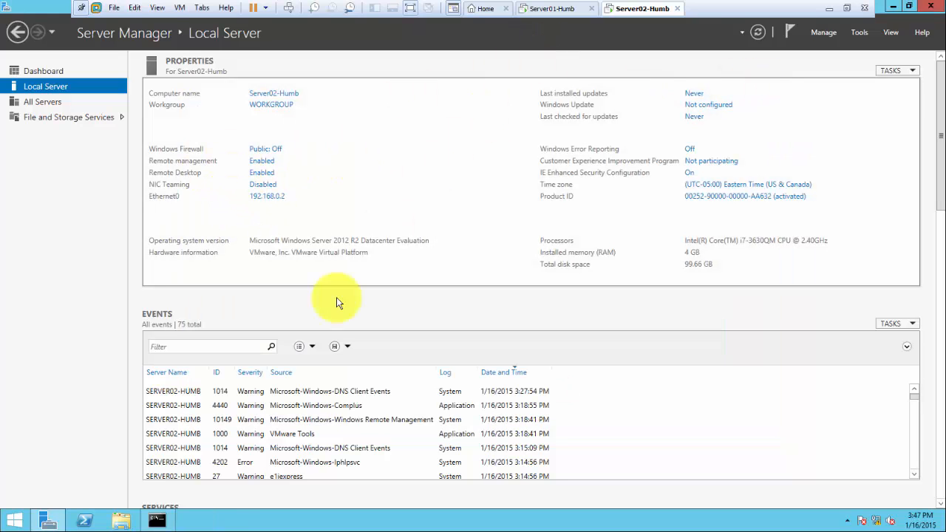
Run nslookup to confirm default server server01-humb.mydomain.local (192.168.0.1), then return to Server Manager
click(157, 520)
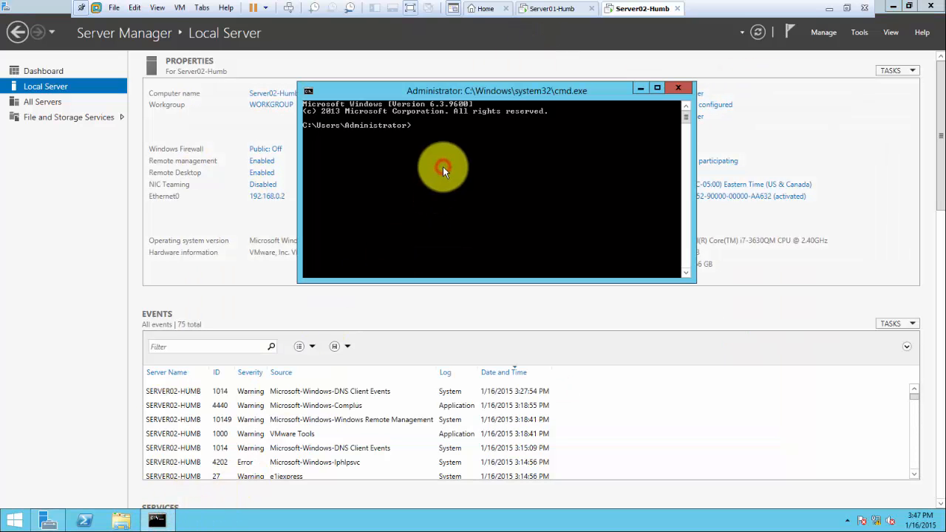
text(nslookup)
key(Return)
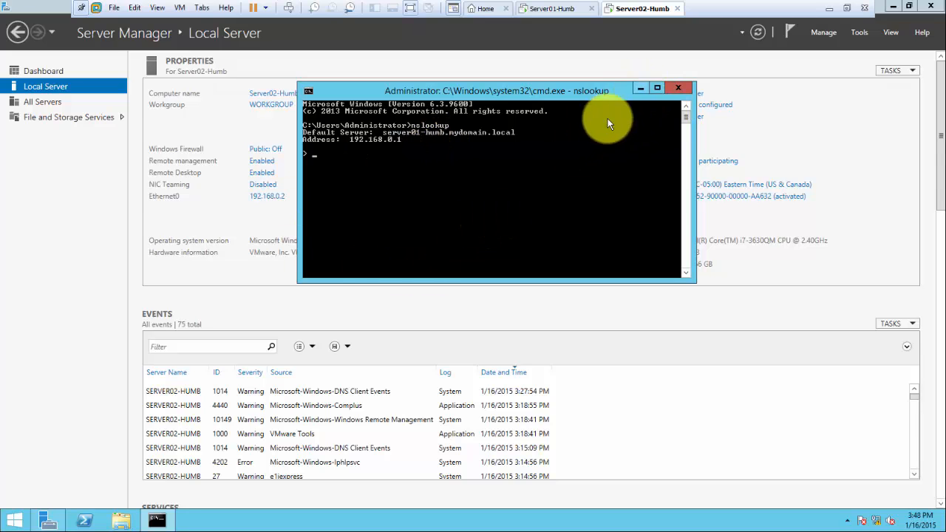
click(28, 210)
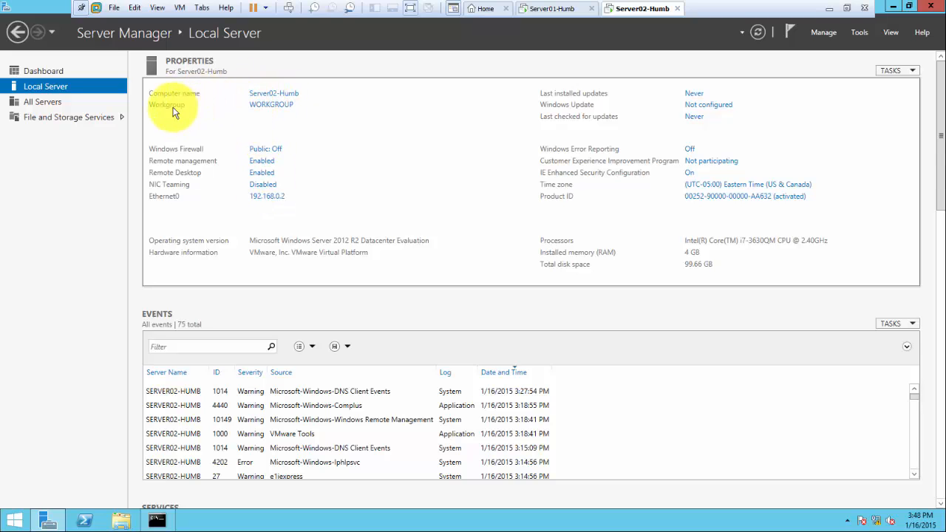
Change Server02's membership from workgroup to domain mydomain.local and submit the join
click(267, 105)
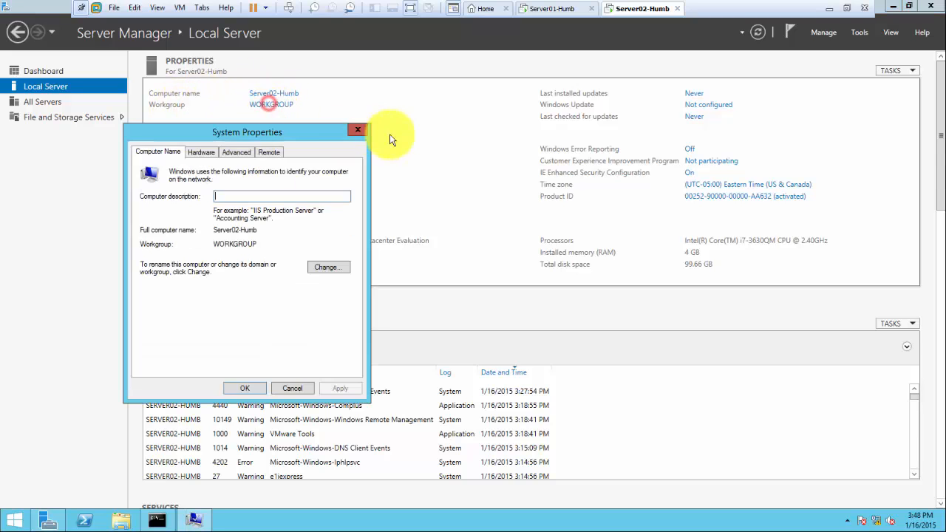
click(322, 272)
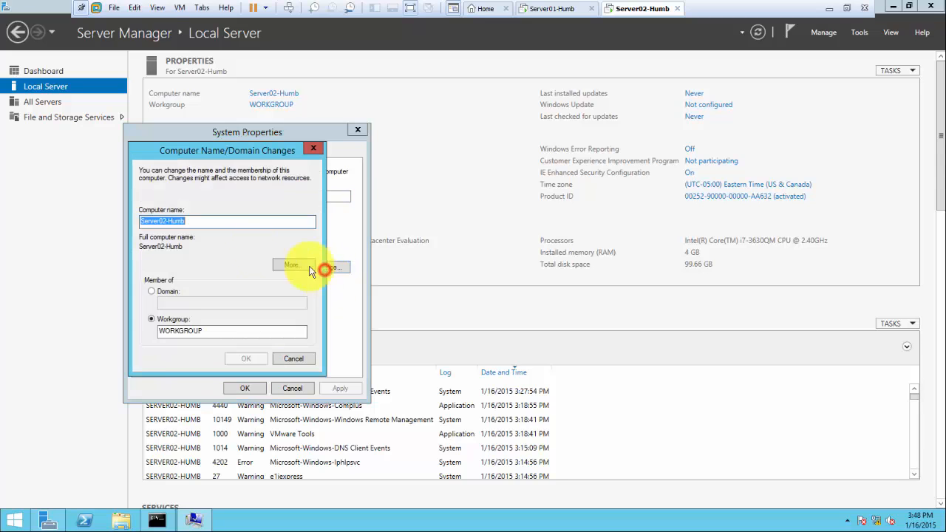
click(167, 292)
click(174, 303)
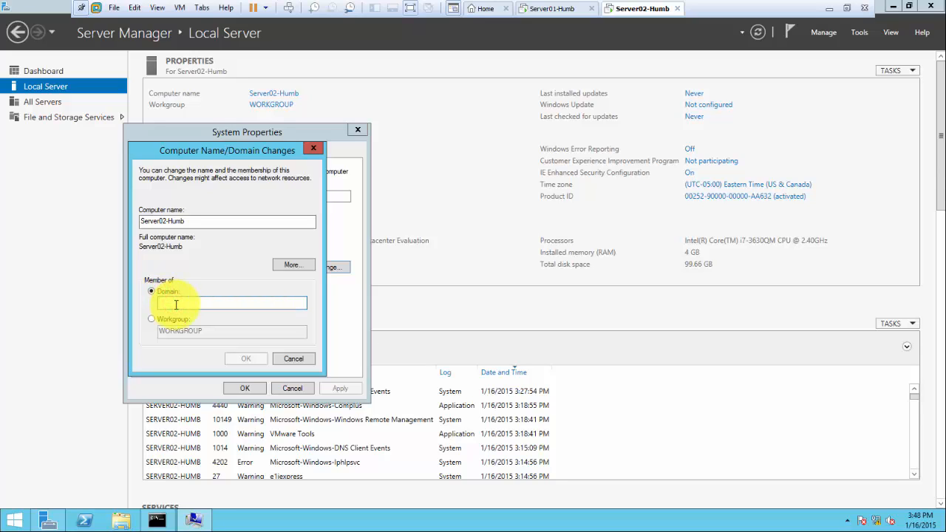
text(mydomain)
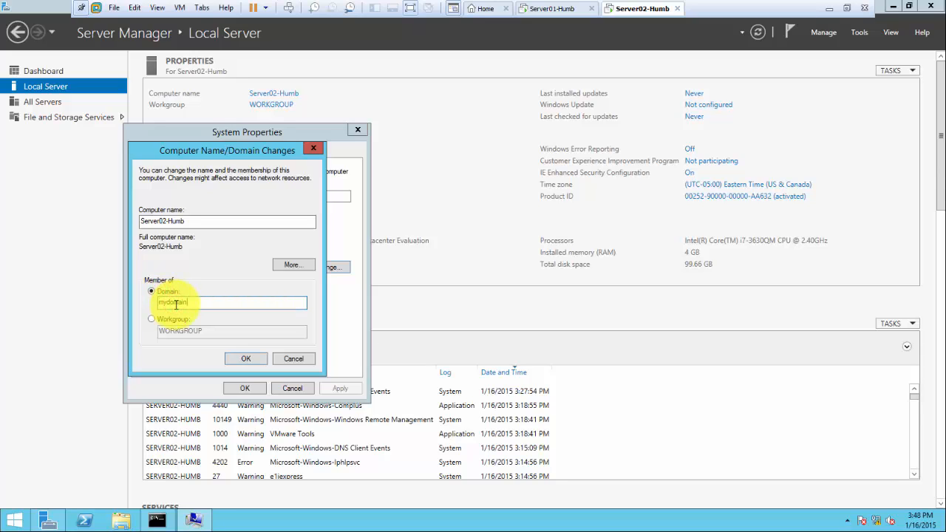
text(.local)
drag(186, 302, 150, 301)
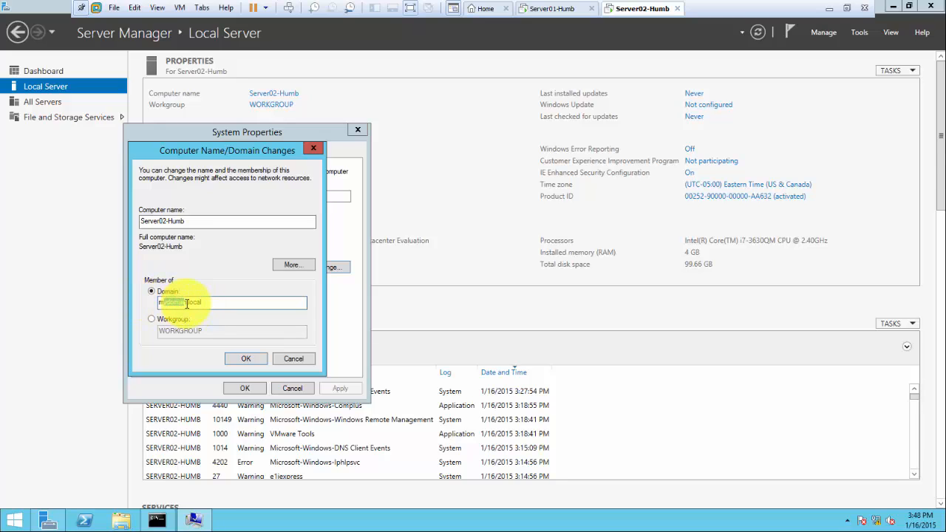
click(187, 302)
drag(187, 303, 150, 304)
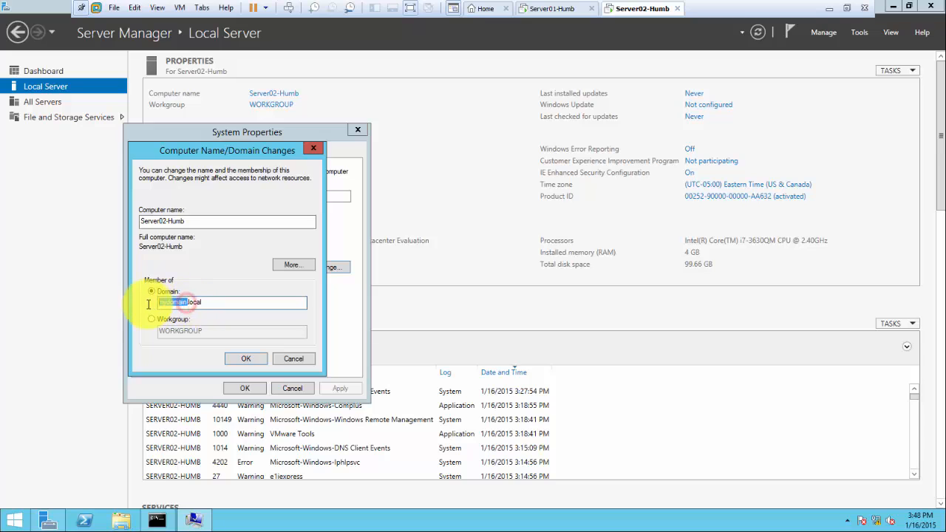
click(218, 303)
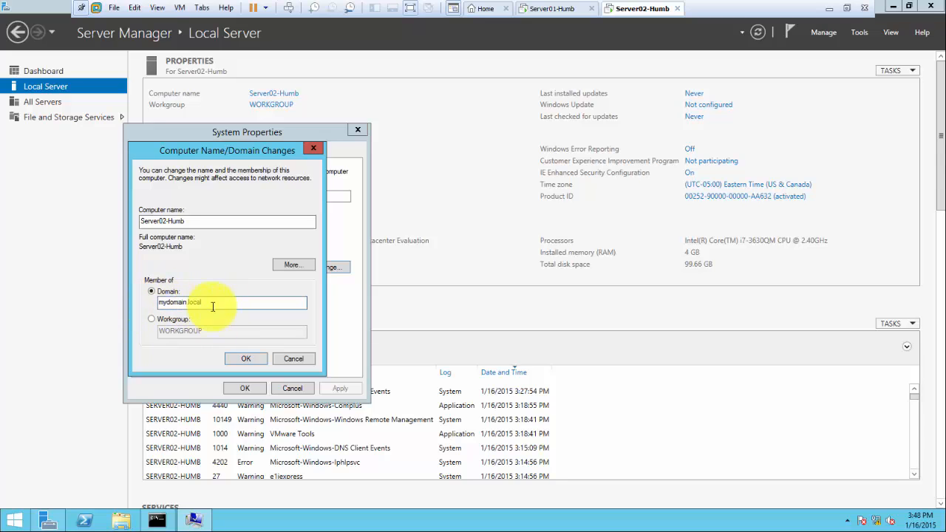
click(237, 362)
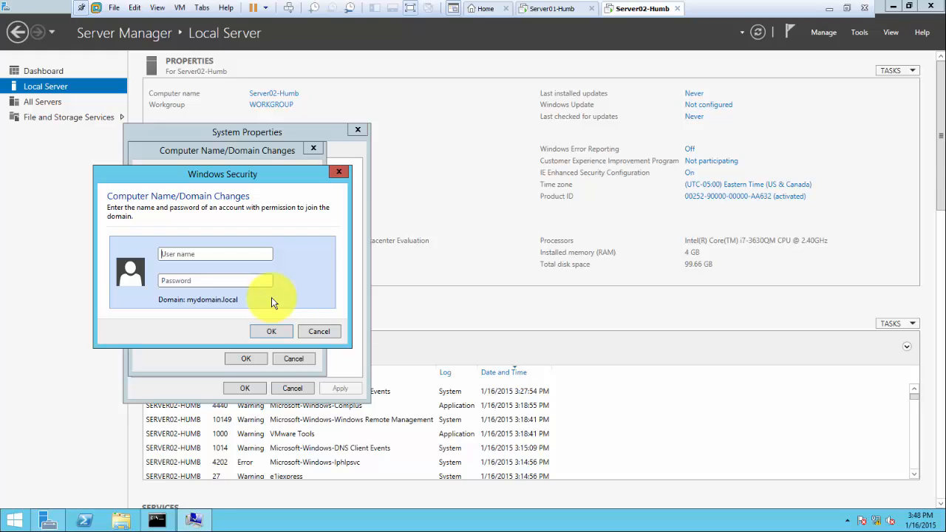
Enter the domain administrator user name and password to authorize the join
text(administrator*********)
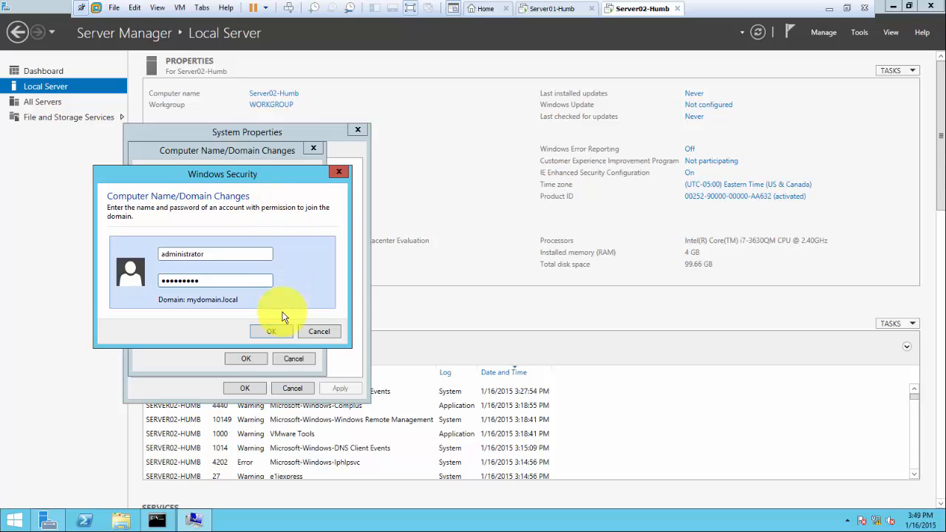
click(272, 332)
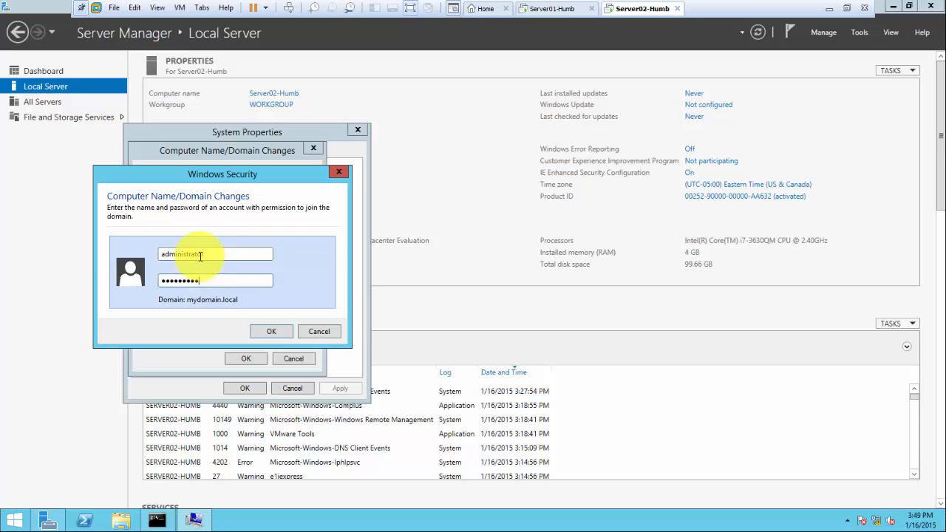
click(266, 326)
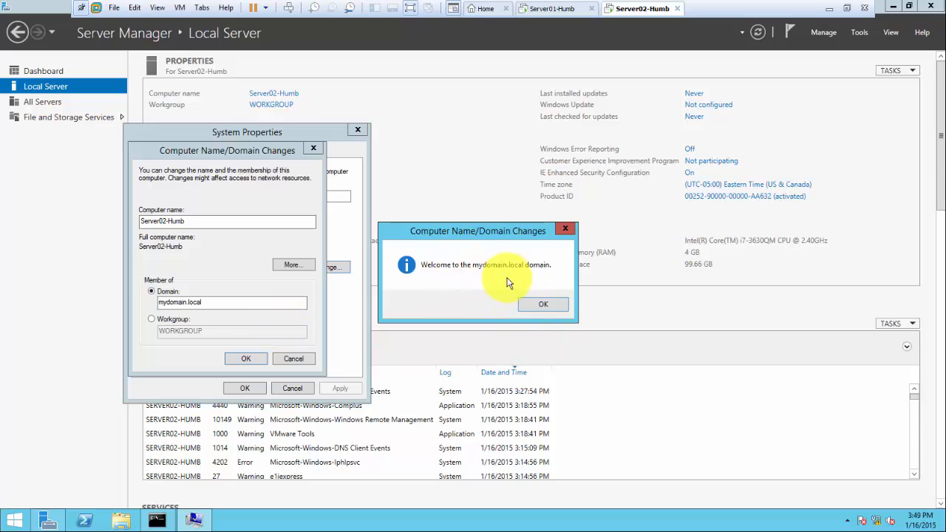
Acknowledge the welcome and restart notices, close System Properties, and restart Server02 now
click(536, 306)
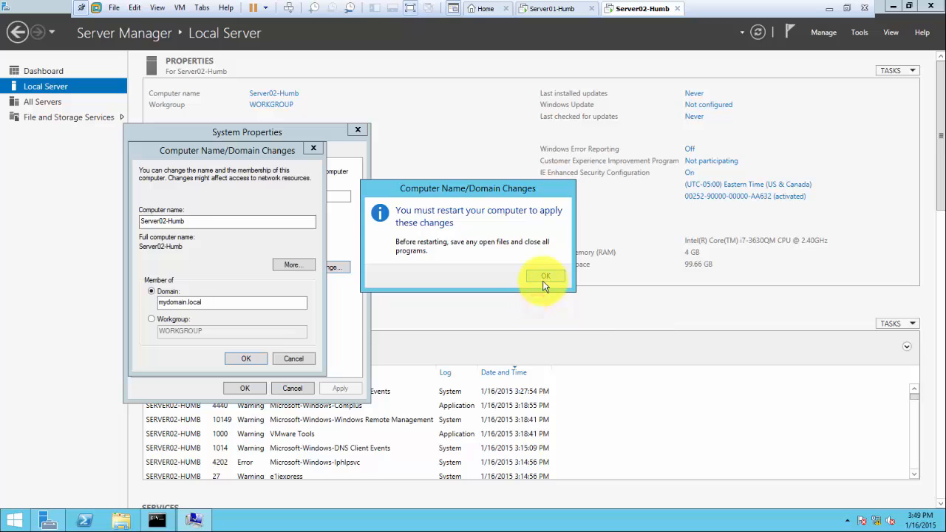
click(541, 277)
click(254, 390)
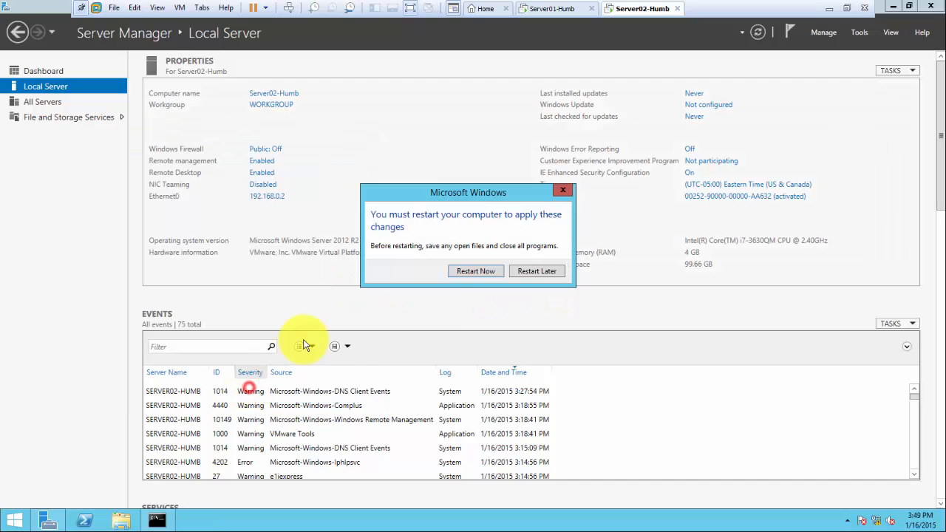
click(473, 275)
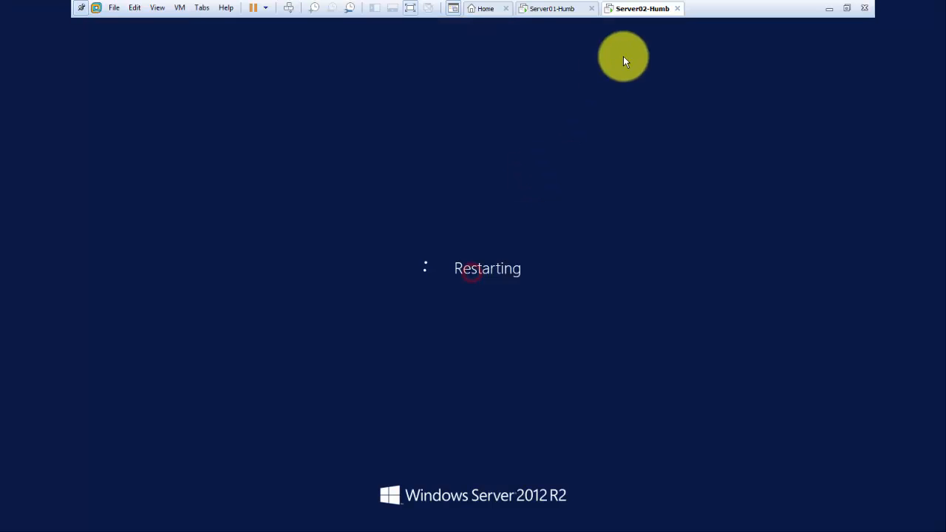
On Server01, expand Forward Lookup Zones > MyDomain.local in DNS Manager, refresh, then return to Server02
click(550, 14)
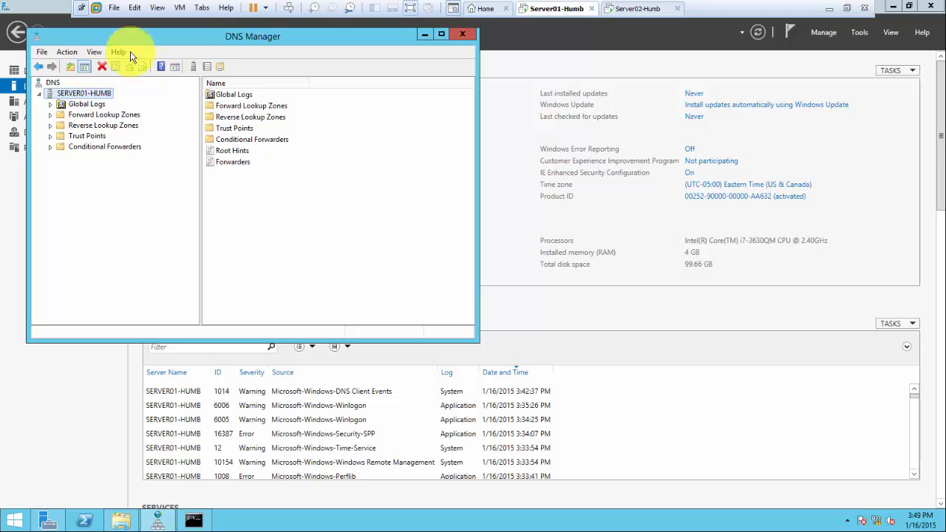
click(101, 115)
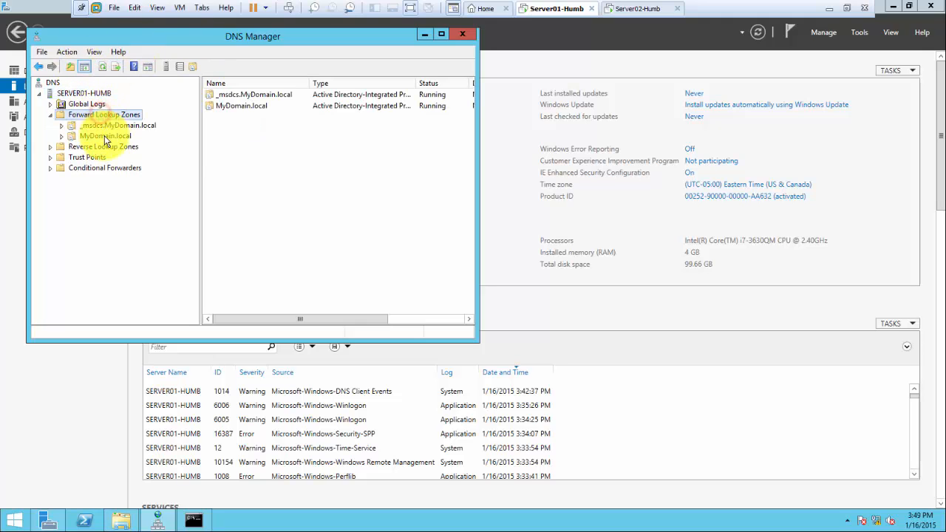
click(104, 137)
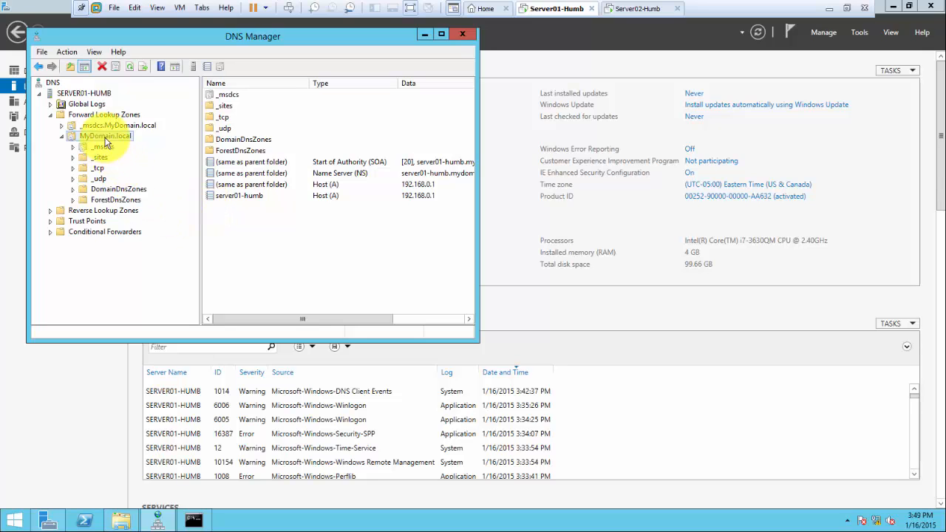
click(128, 65)
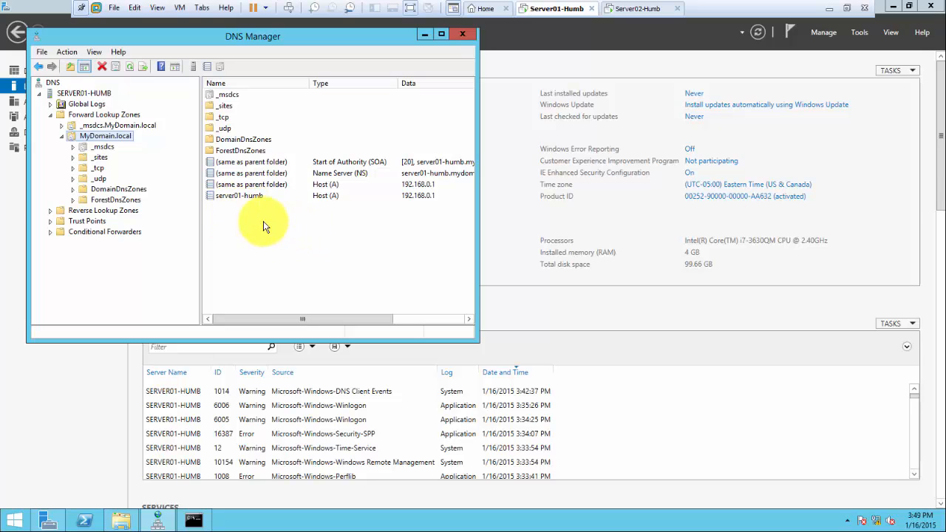
click(628, 10)
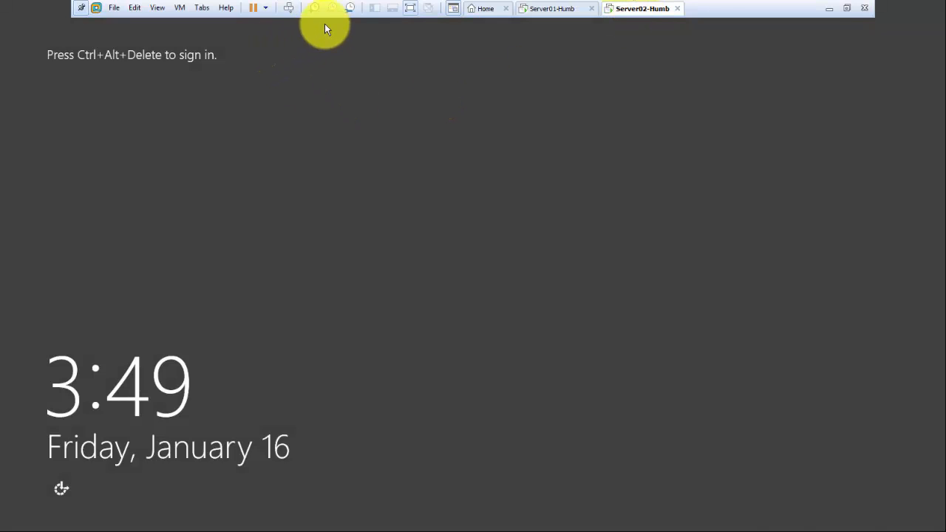
Sign in to Server02 as Other user mydomain\administrator with the account password
click(288, 8)
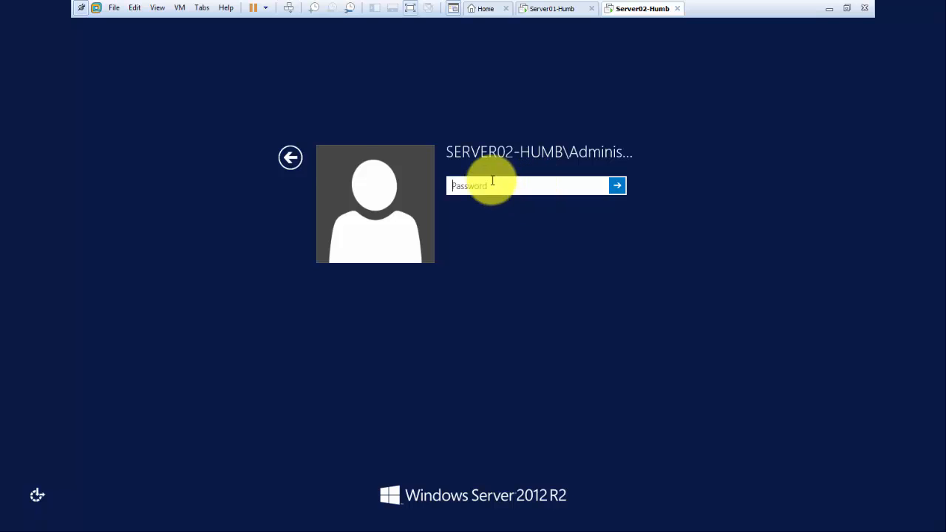
click(291, 158)
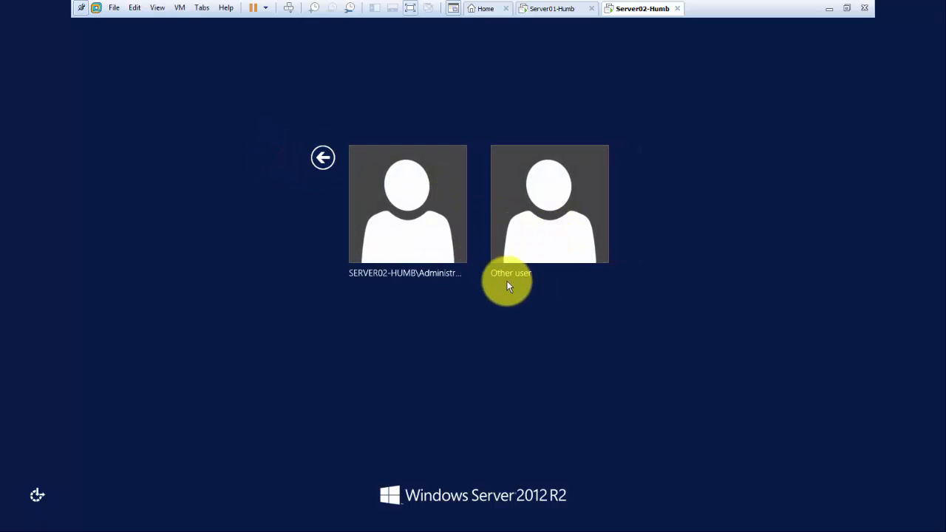
click(547, 231)
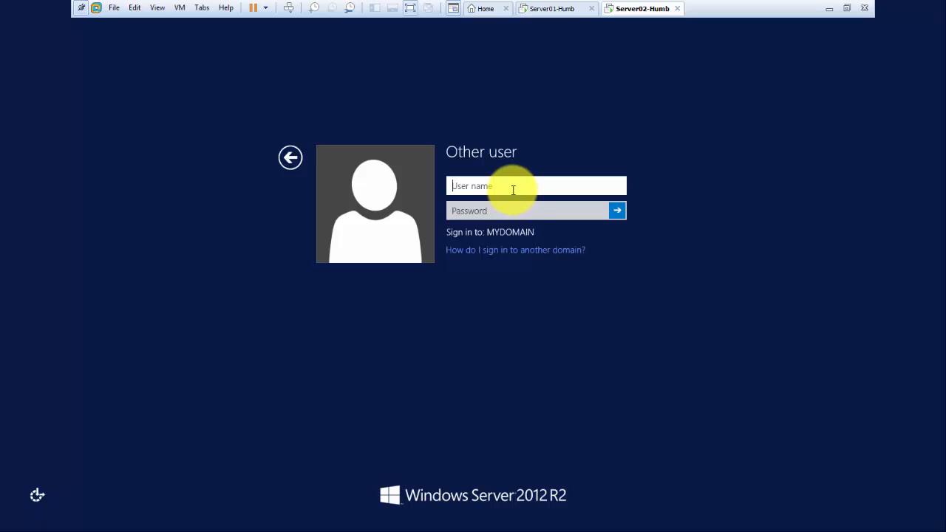
text(mydomain\admini)
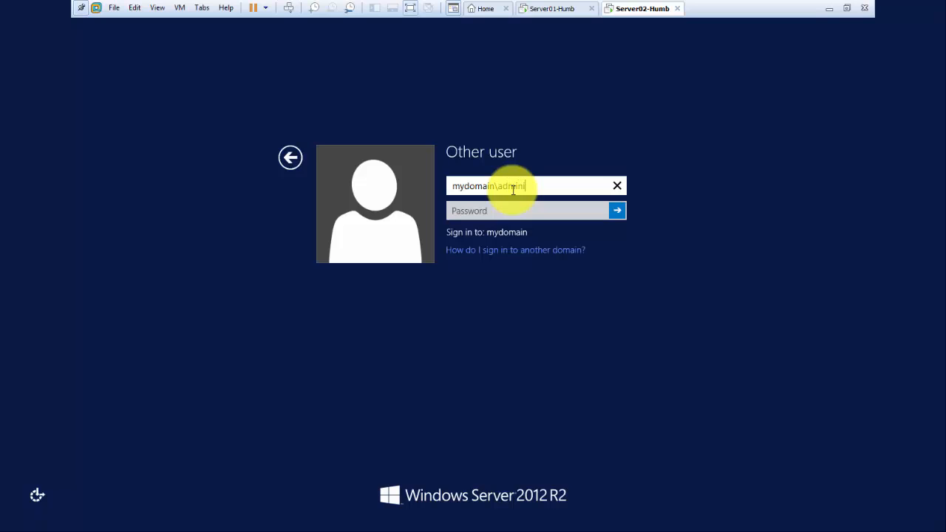
text(strator)
key(Tab)
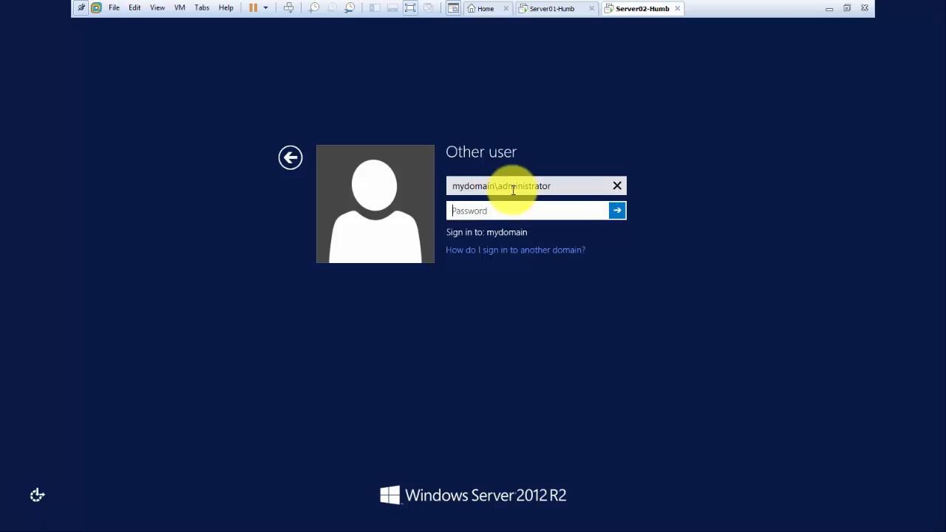
text(Passwor)
click(616, 209)
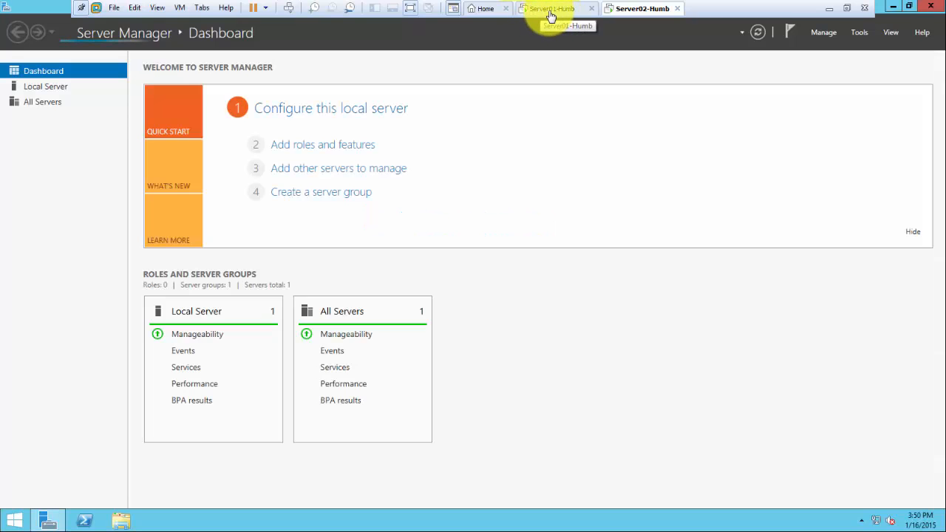
On Server01, reload the MyDomain.local zone and select the new Server02-Humb host record at 192.168.0.2
click(550, 15)
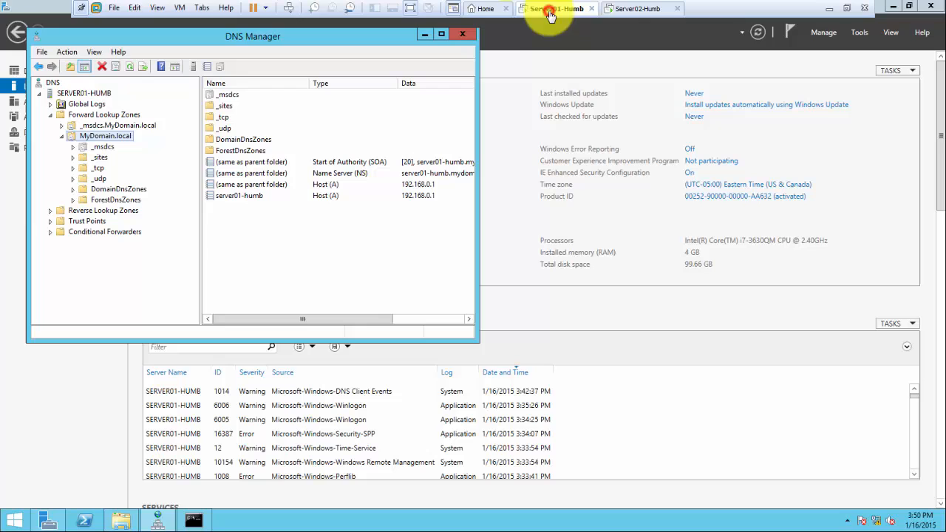
right_click(114, 137)
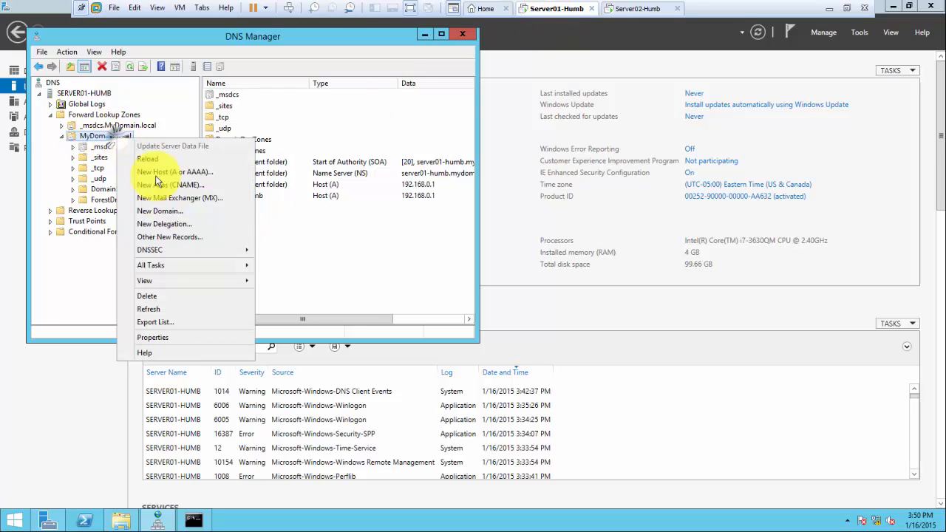
click(159, 310)
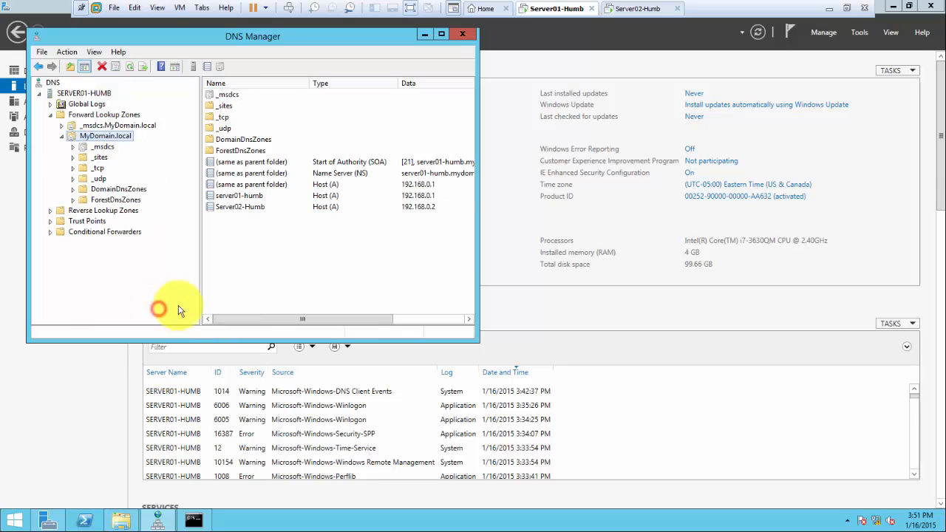
click(246, 210)
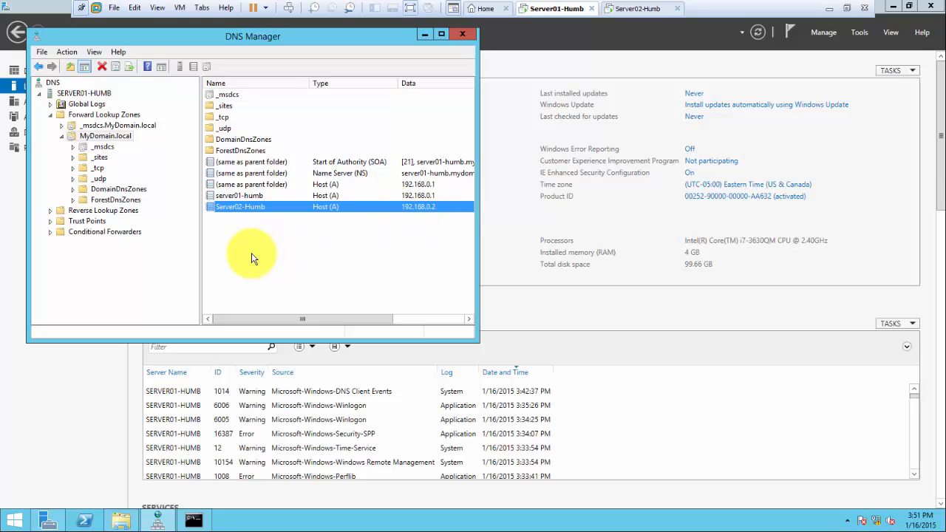
Launch Active Directory Users and Computers from Tools and expand MyDomain.local
click(857, 34)
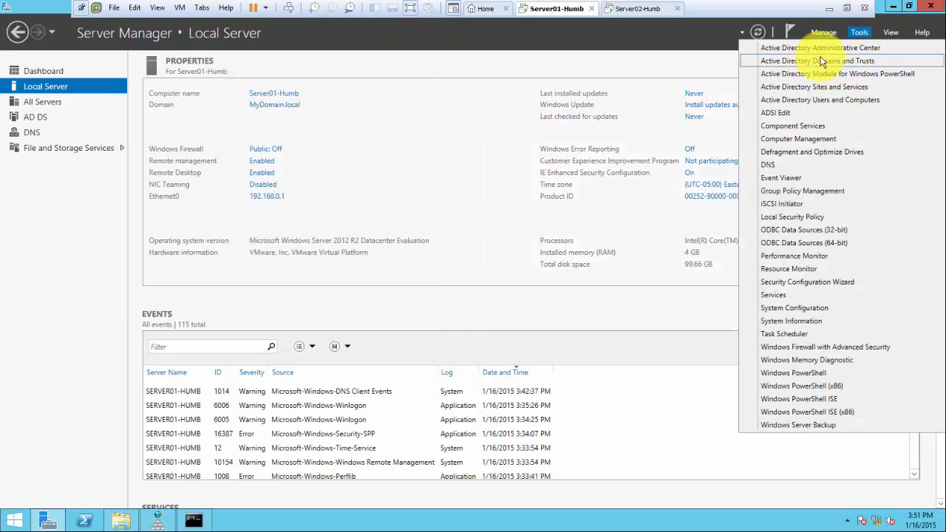
click(816, 104)
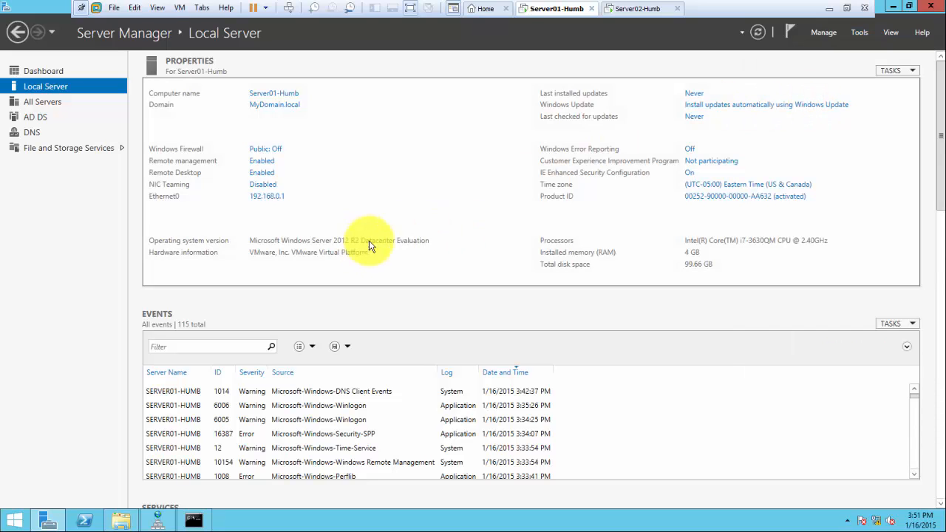
click(122, 130)
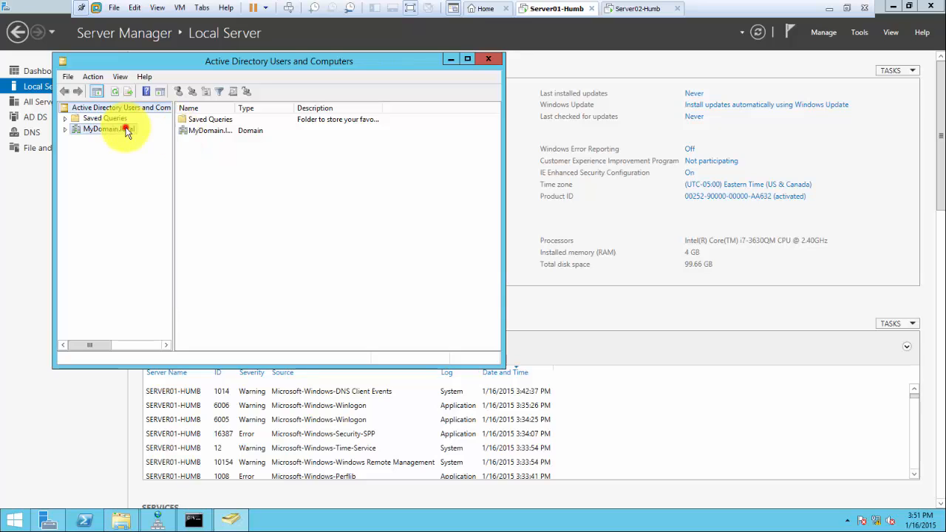
double_click(123, 131)
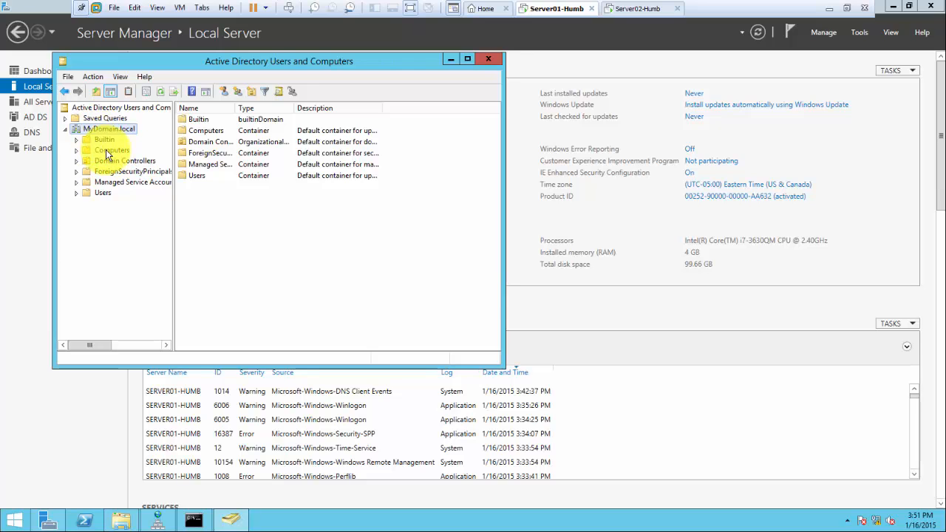
Browse the Computers and Domain Controllers containers, selecting SERVER01-HUMB
click(106, 149)
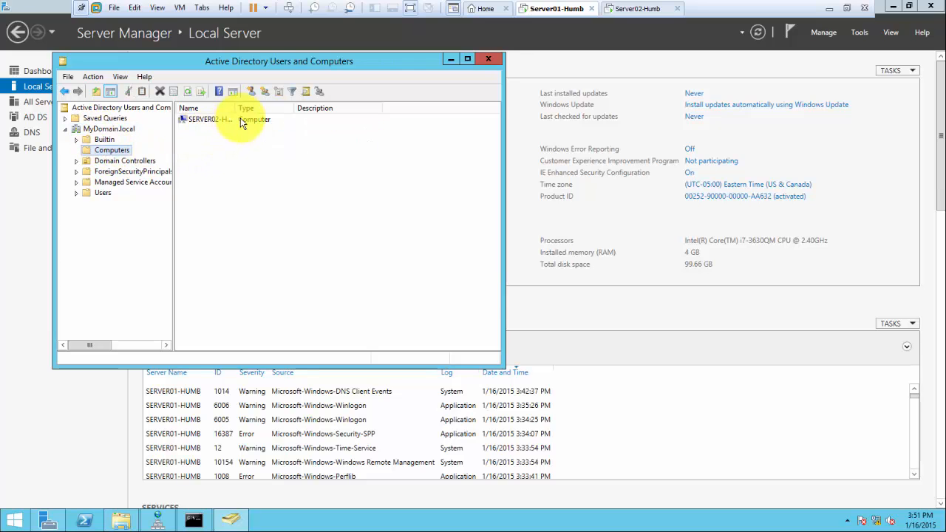
double_click(235, 108)
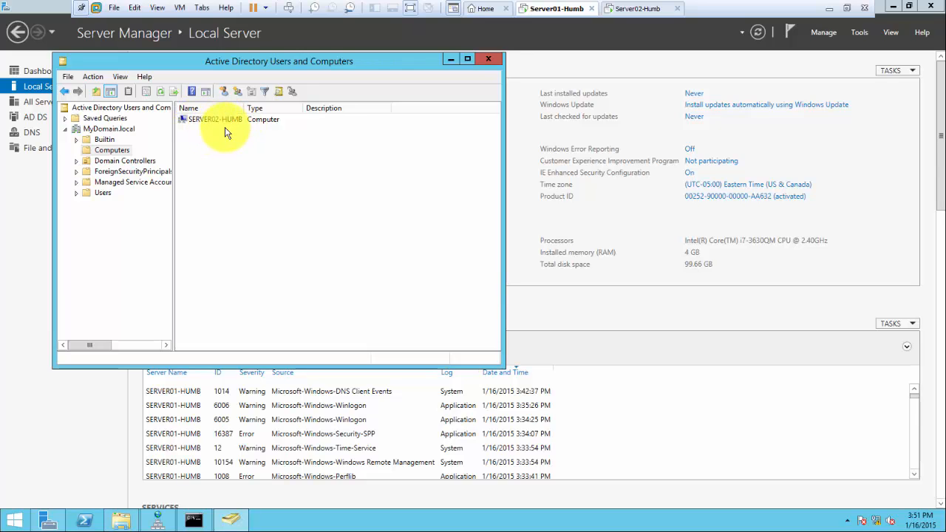
click(126, 160)
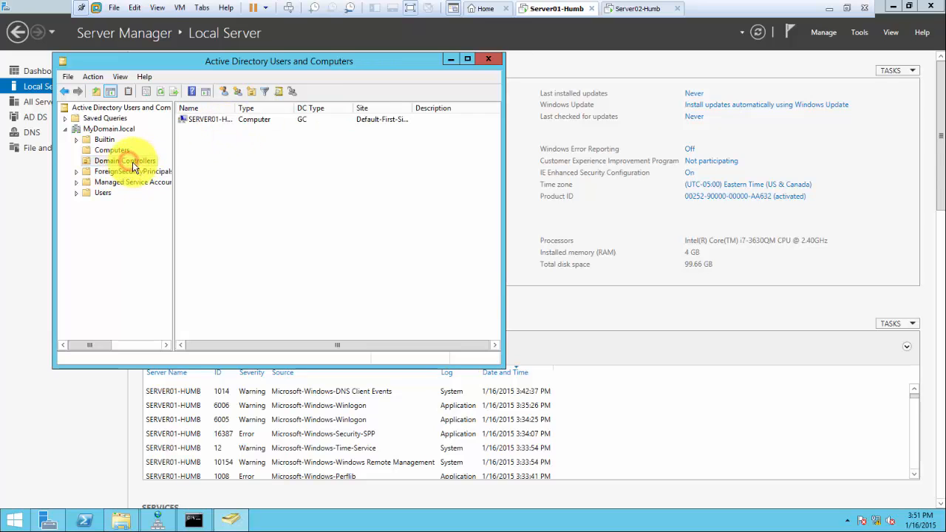
double_click(237, 109)
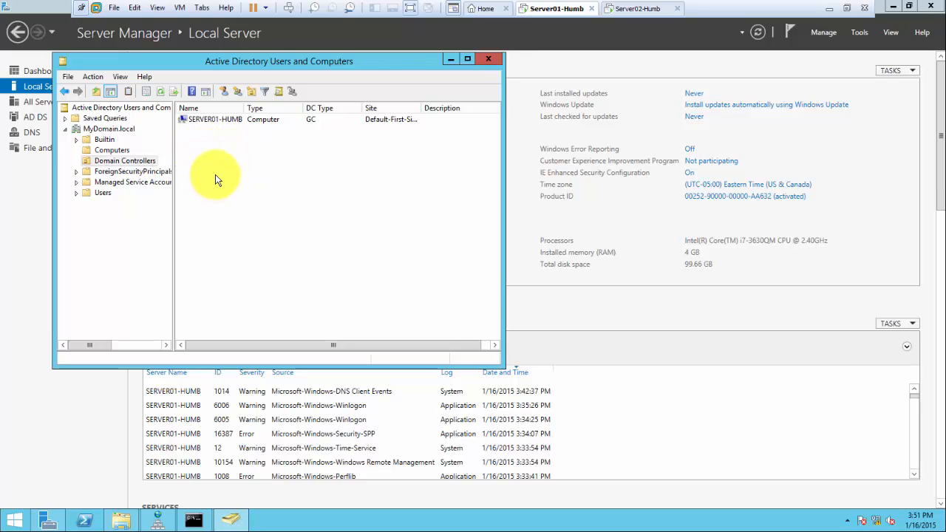
click(235, 122)
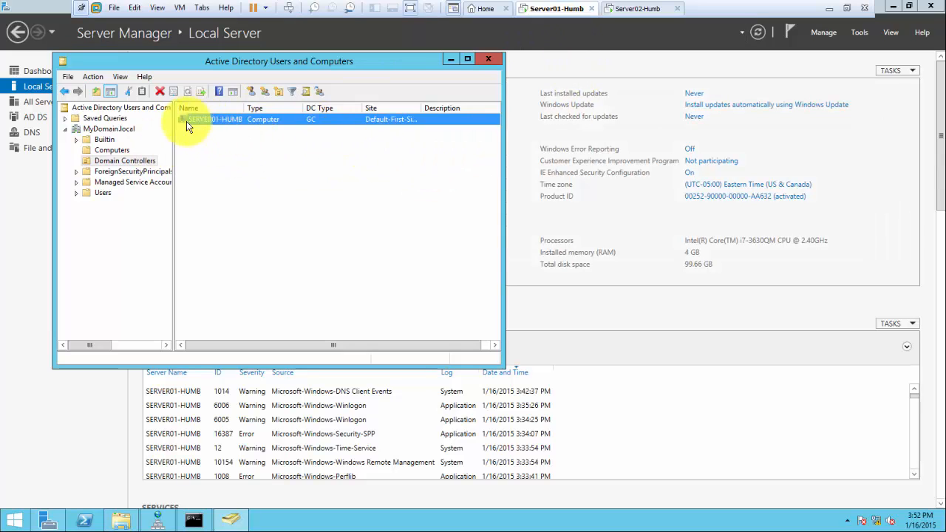
List the Users container and bring up the actions menu for Administrator
click(107, 128)
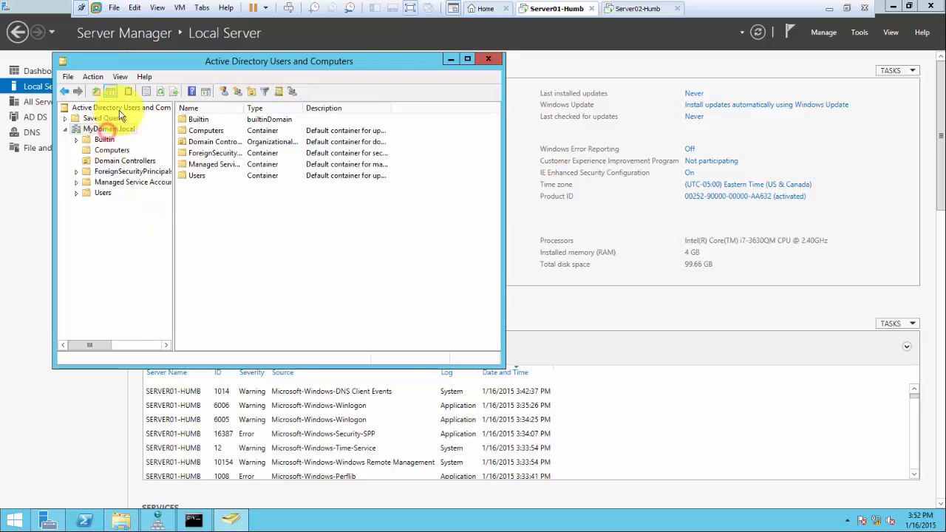
click(103, 192)
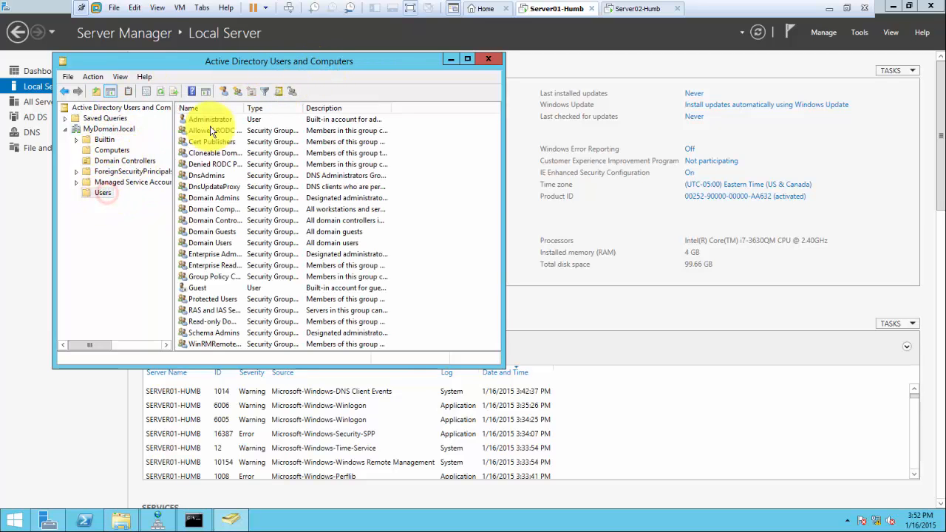
click(214, 120)
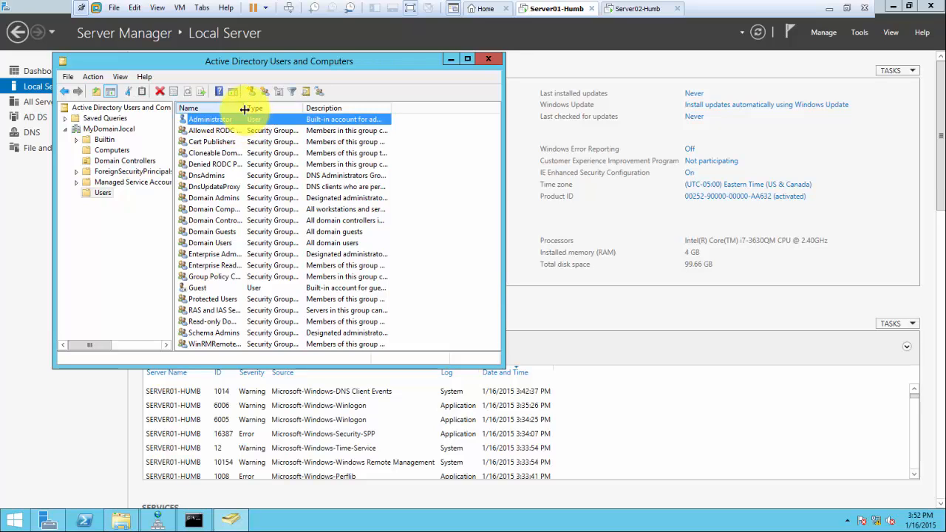
double_click(244, 108)
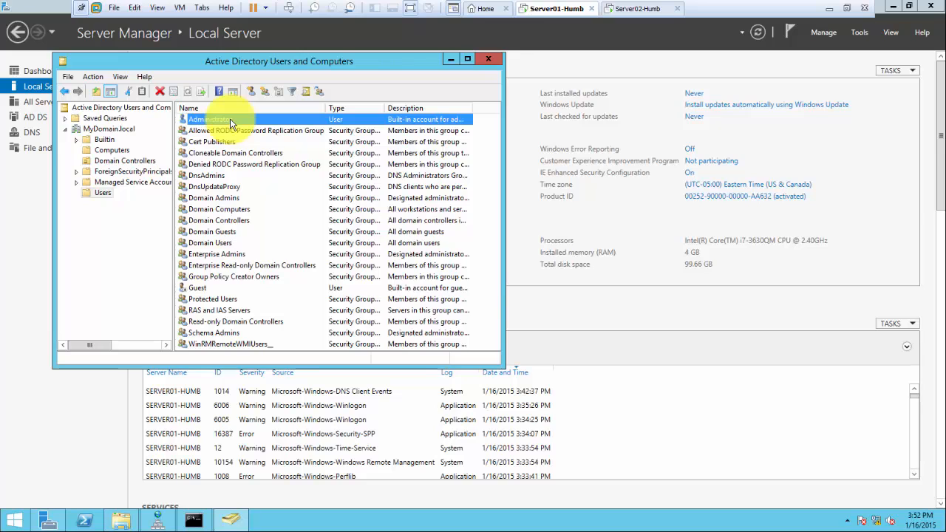
right_click(230, 123)
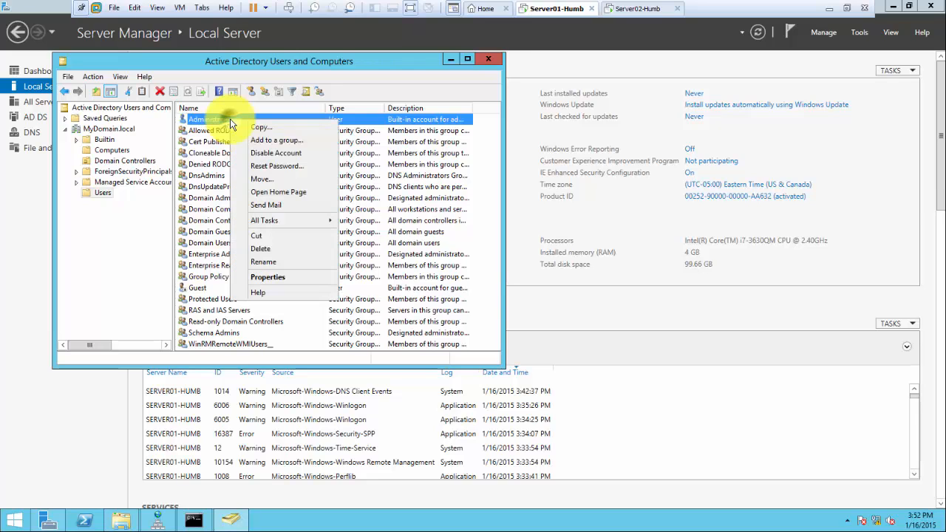
Copy Administrator into a new user with first name and logon name admin1
click(279, 127)
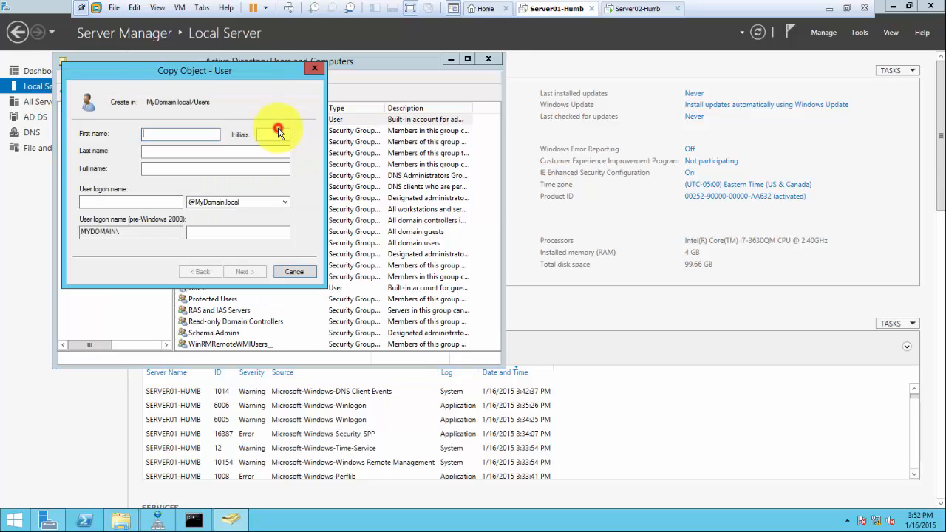
drag(222, 71, 385, 149)
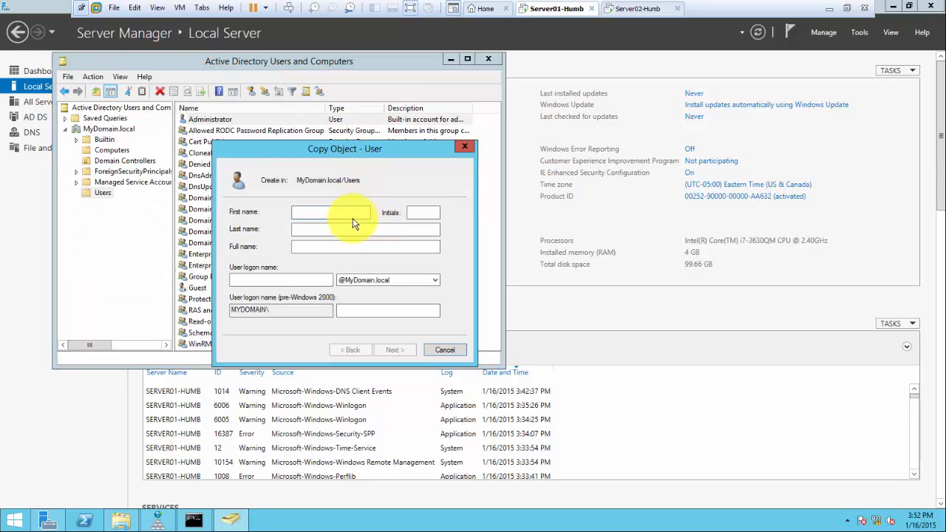
click(348, 212)
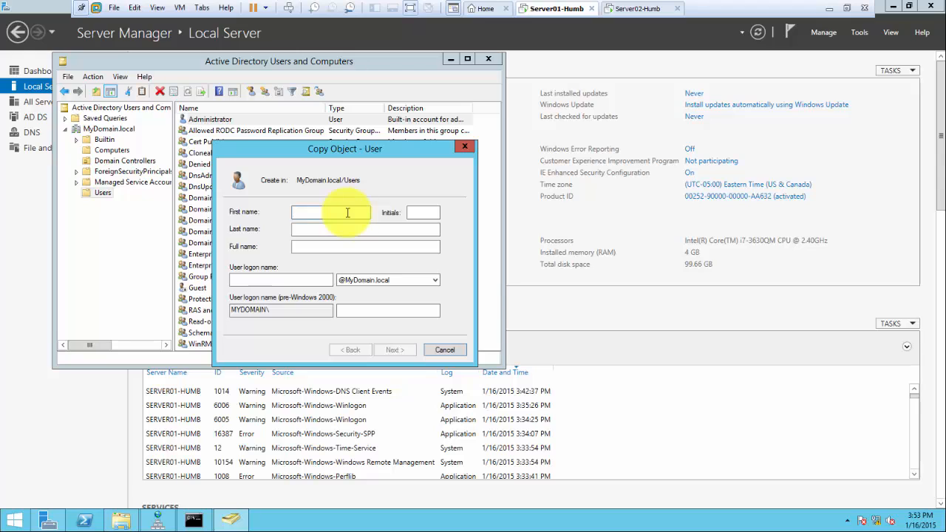
text(dmi)
key(Tab)
key(Tab)
key(Tab)
key(Tab)
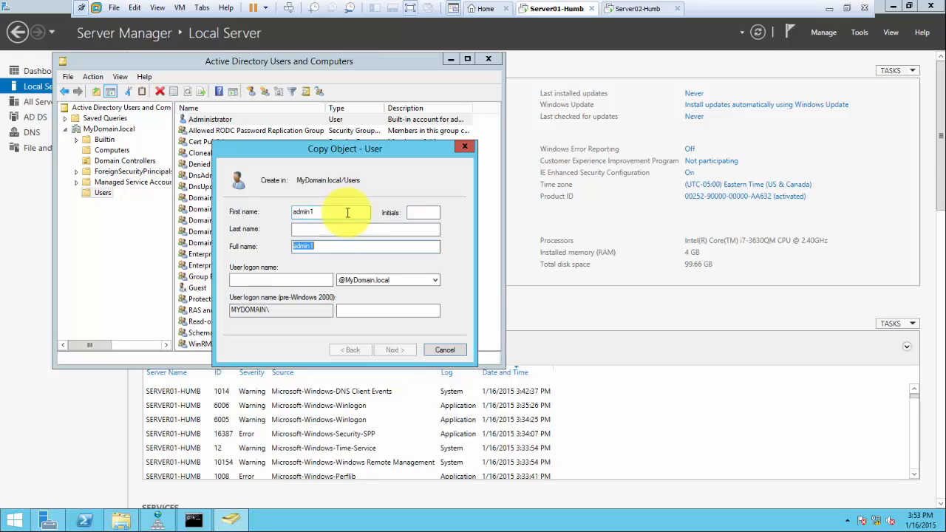
text(admin1)
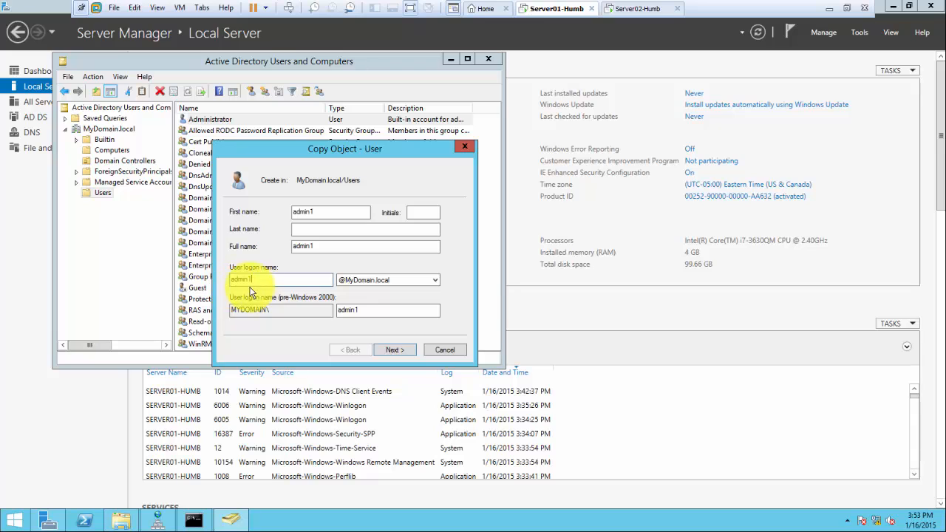
click(393, 350)
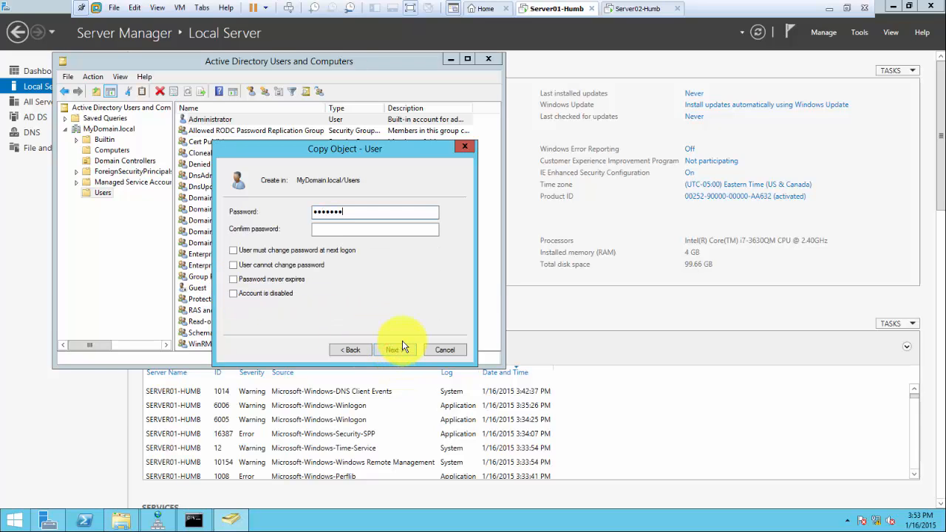
Set admin1's password to never expire and finish creating the user
text(••)
key(Tab)
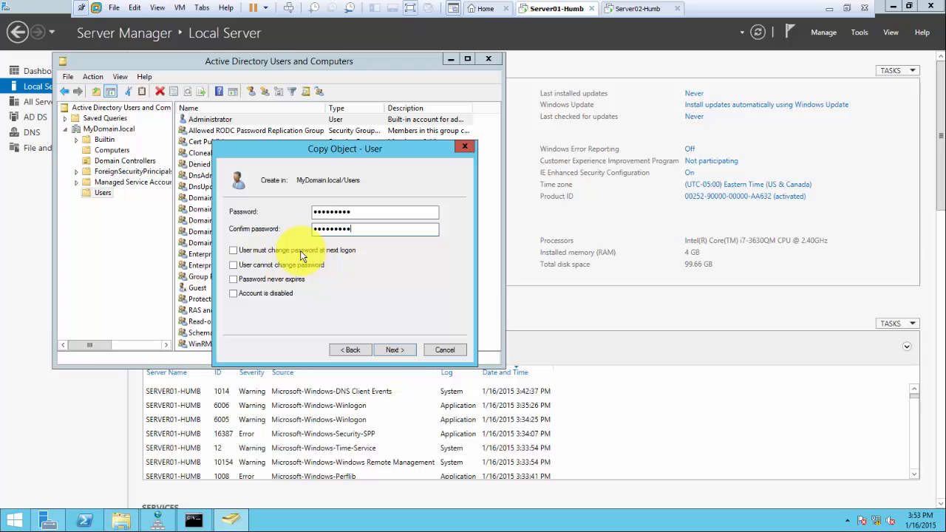
click(233, 279)
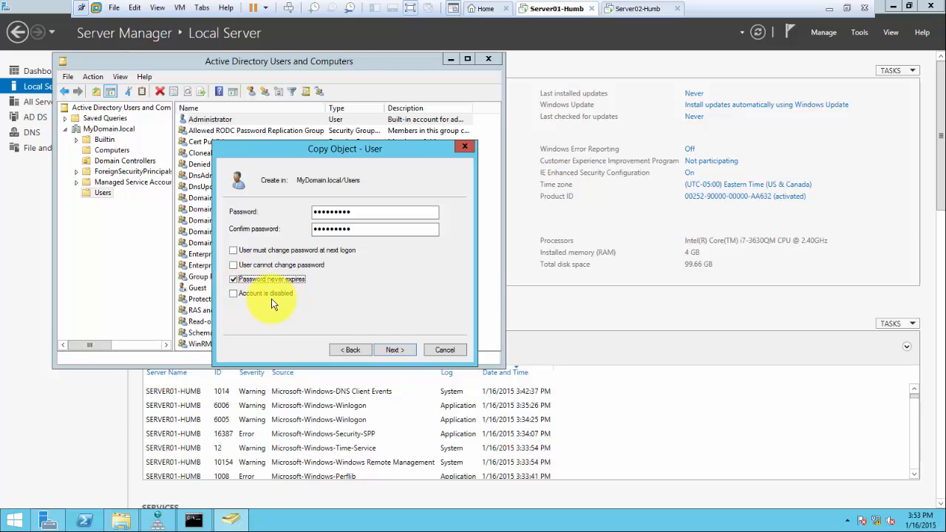
click(391, 350)
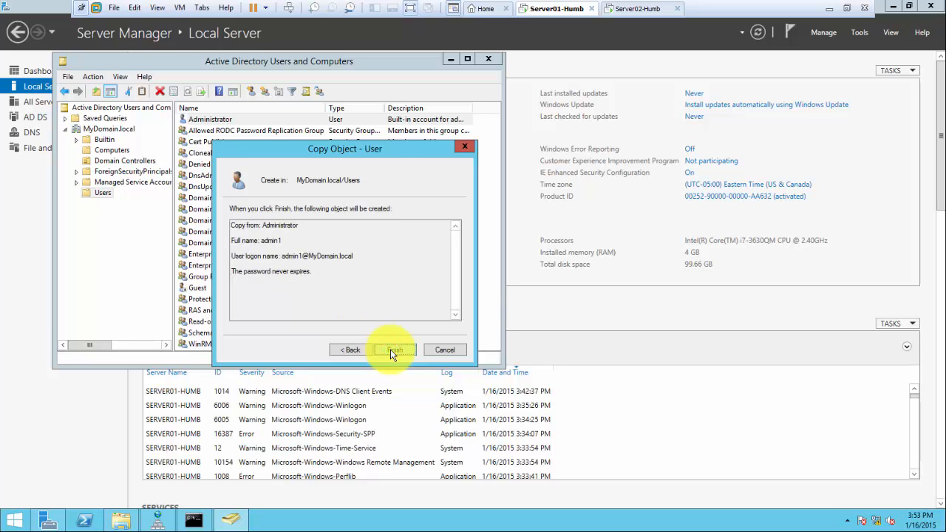
click(396, 351)
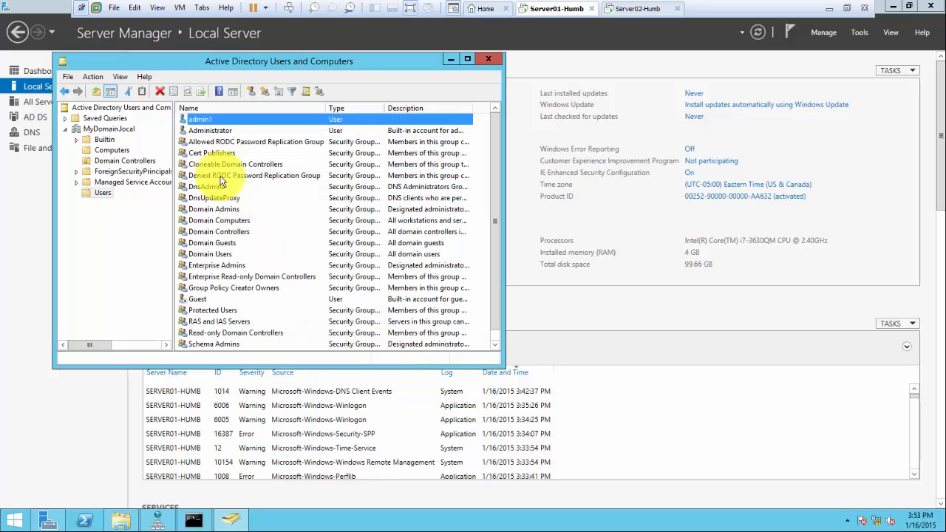
Check the Administrator and admin1 accounts, then sign out of the Administrator session
click(221, 130)
right_click(226, 132)
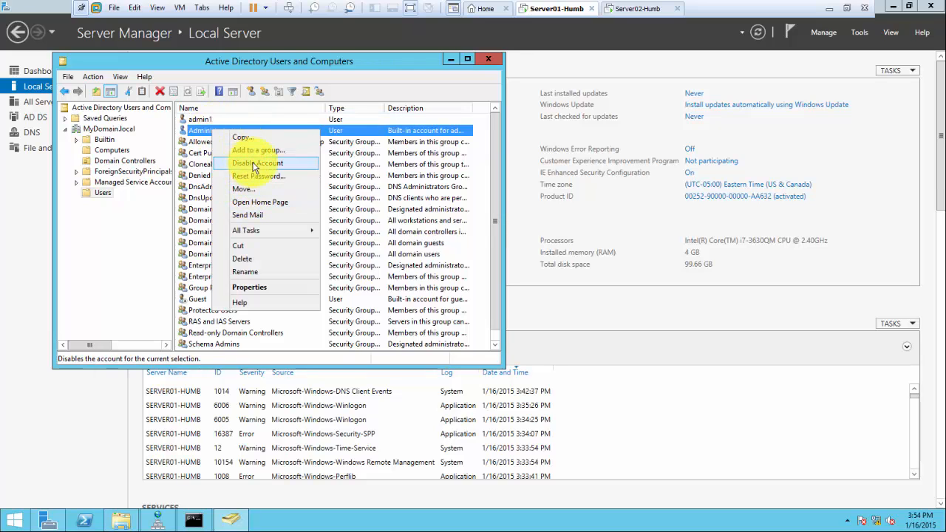
click(224, 62)
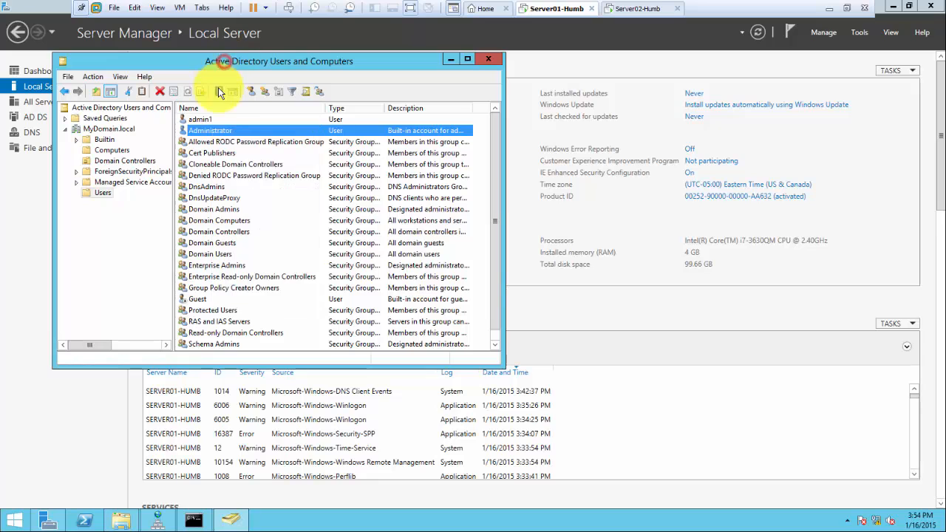
click(210, 119)
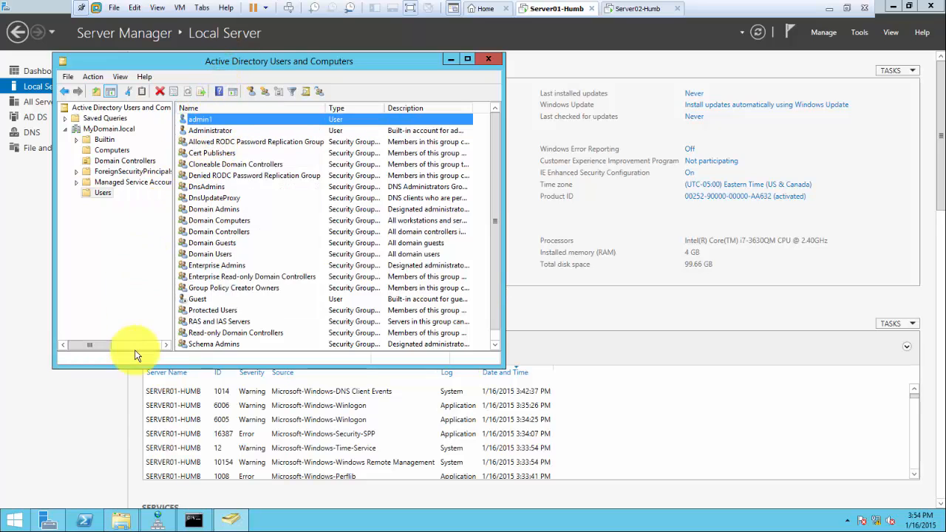
click(16, 523)
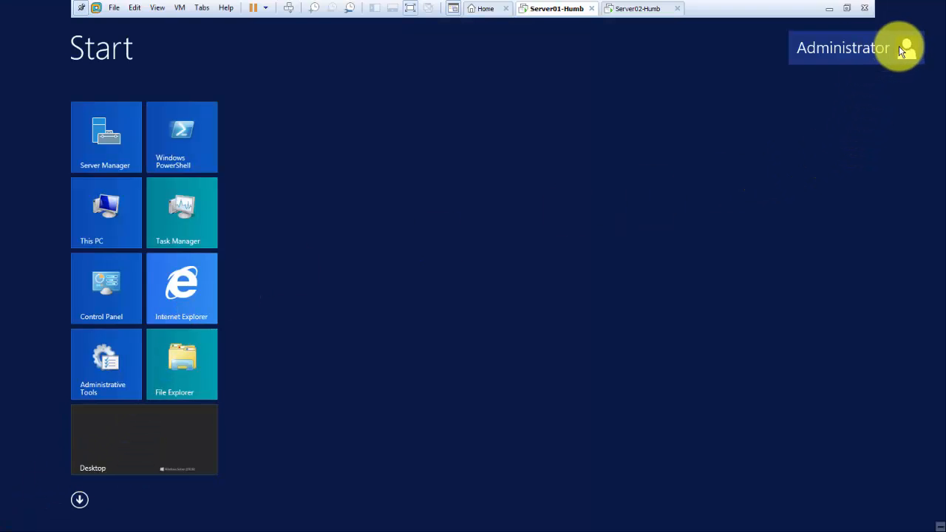
click(898, 46)
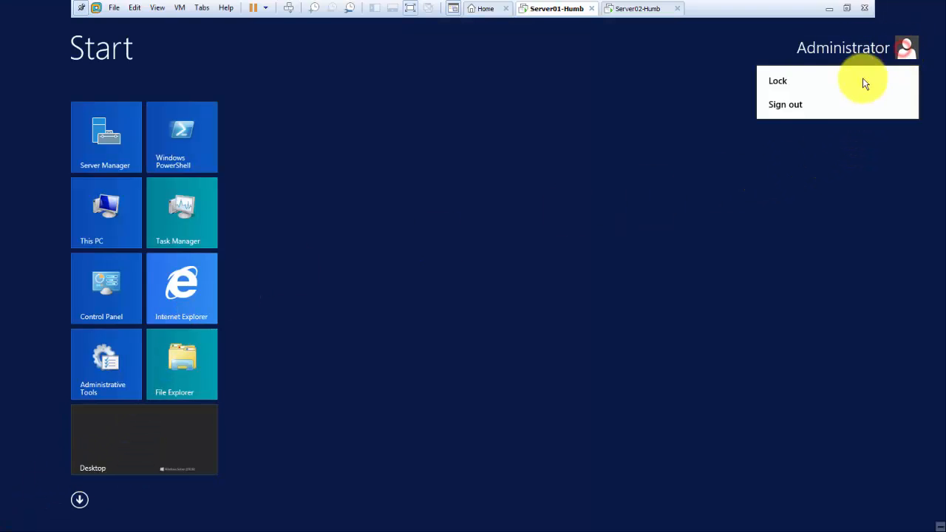
click(783, 108)
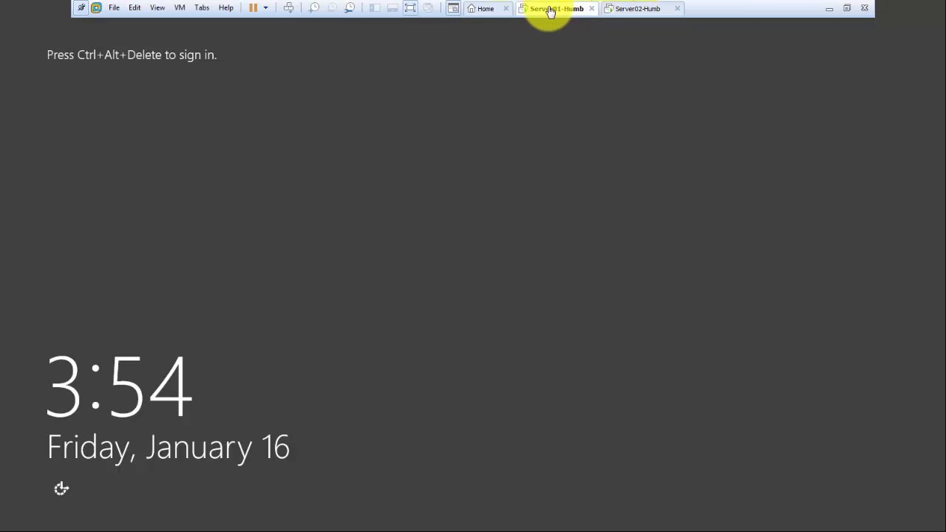
Sign in to the server as Other user 'admin1' with its password
click(288, 9)
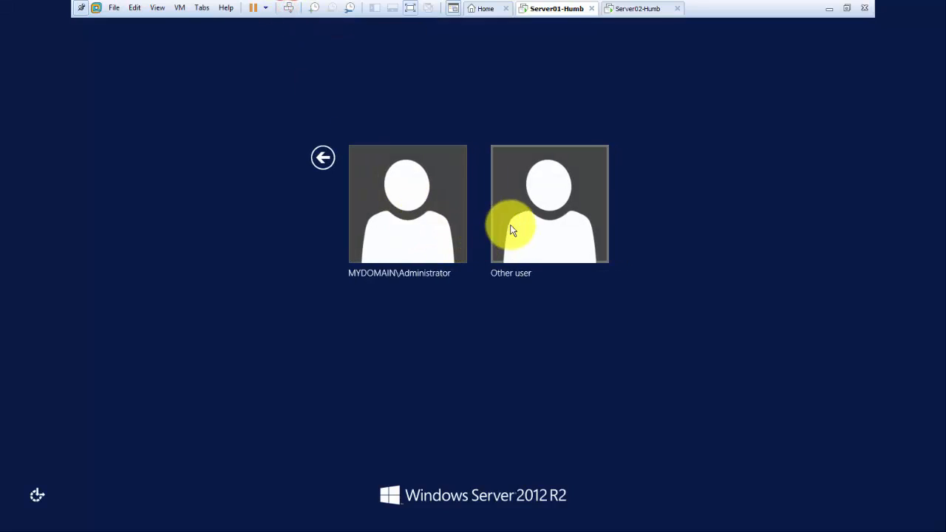
click(402, 209)
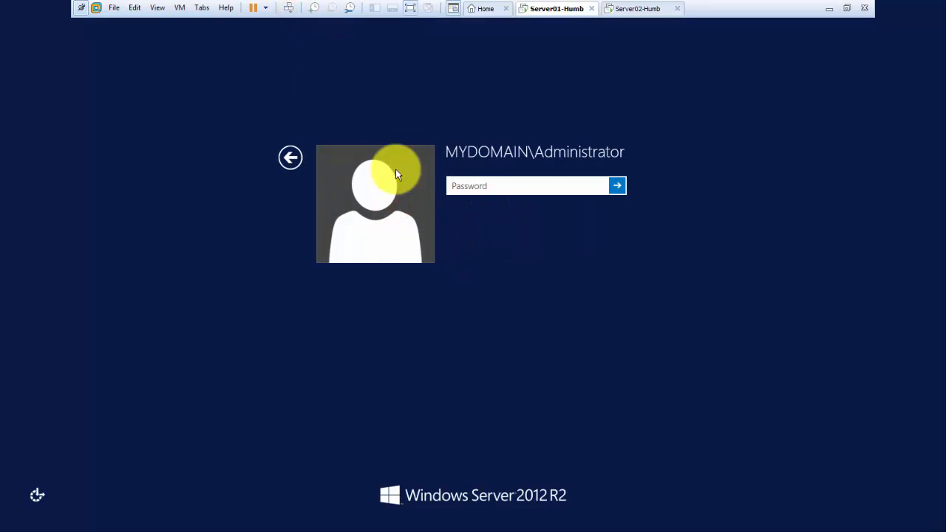
click(282, 159)
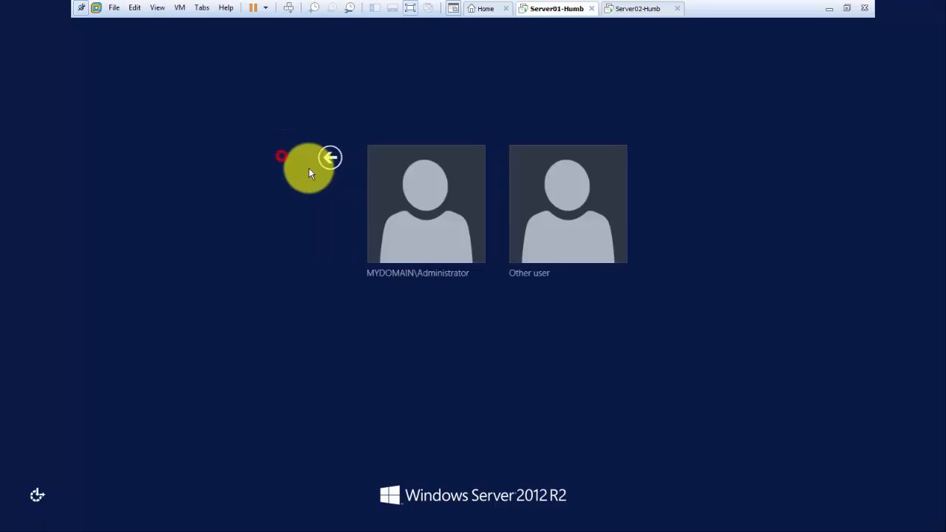
click(545, 219)
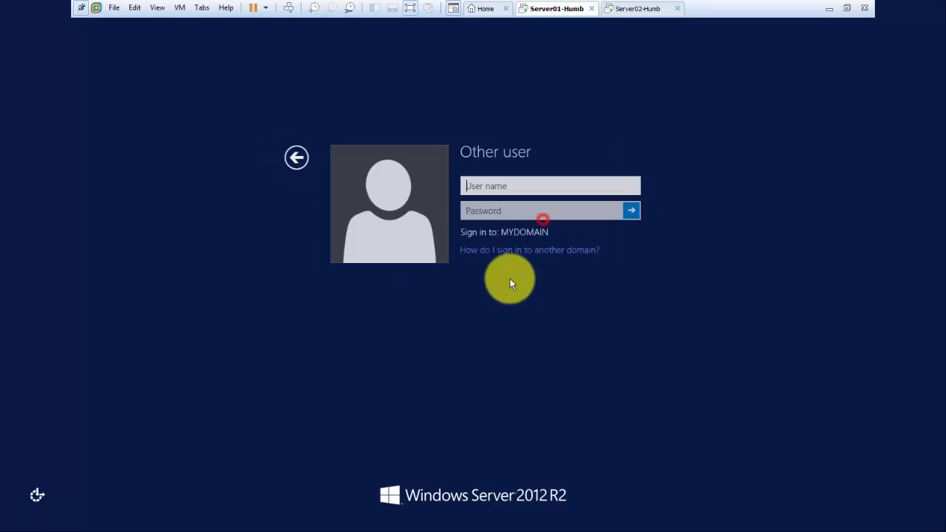
click(479, 186)
text(admin)
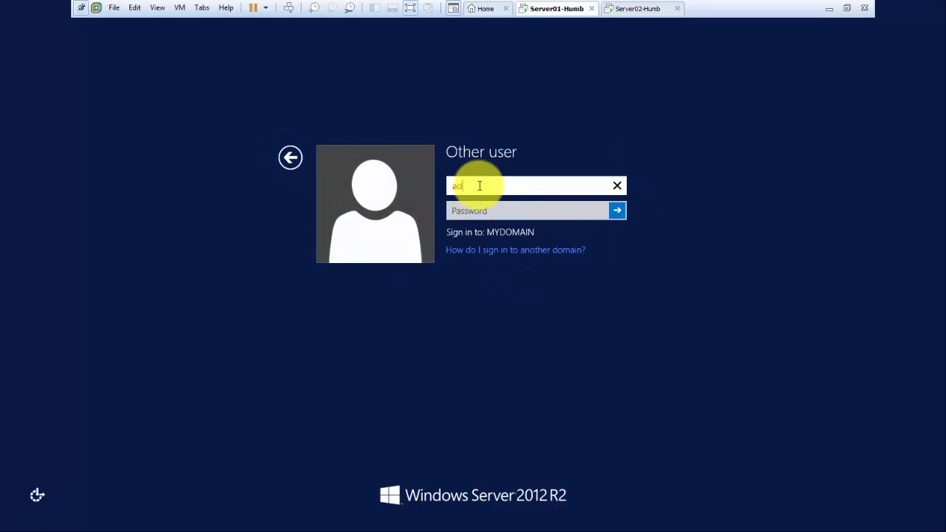
key(Tab)
text(Pa$$w0rd)
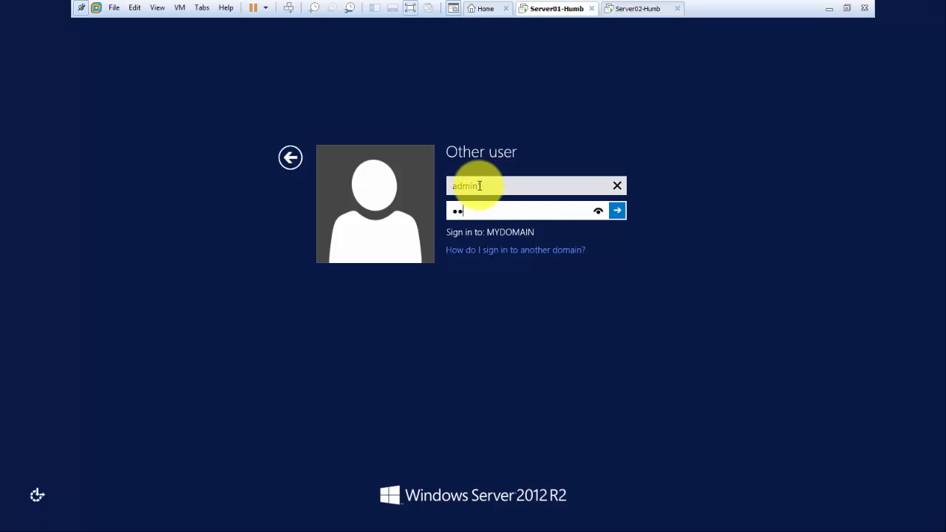
text(1)
click(617, 212)
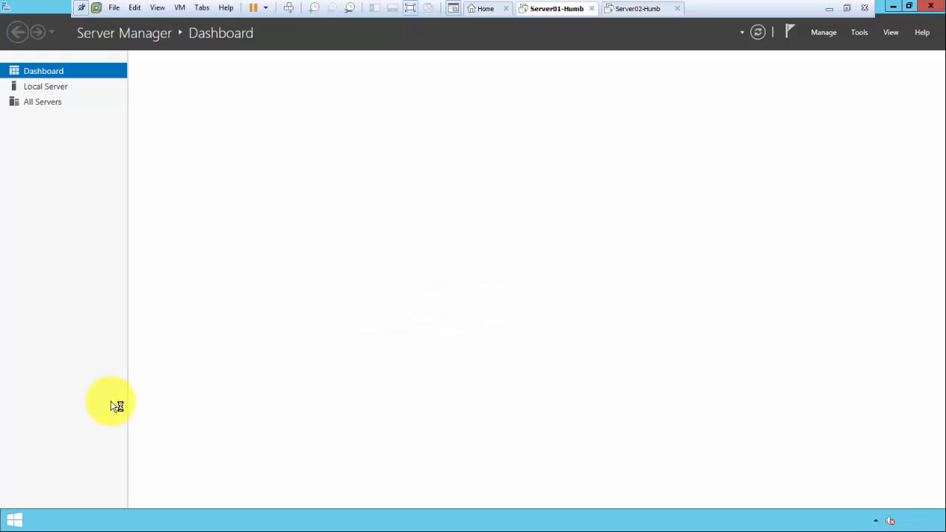
In Active Directory Users and Computers, disable MyDomain.local > Users > Administrator and confirm
click(859, 33)
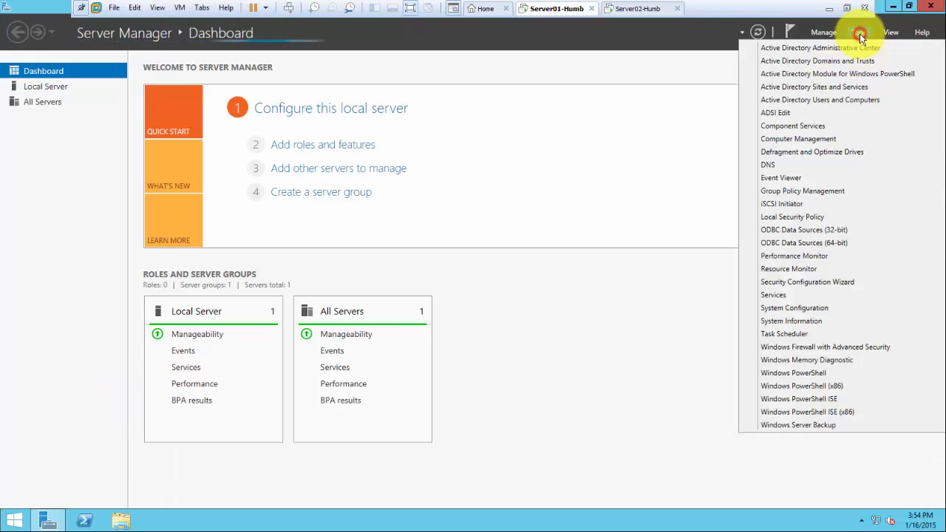
click(822, 101)
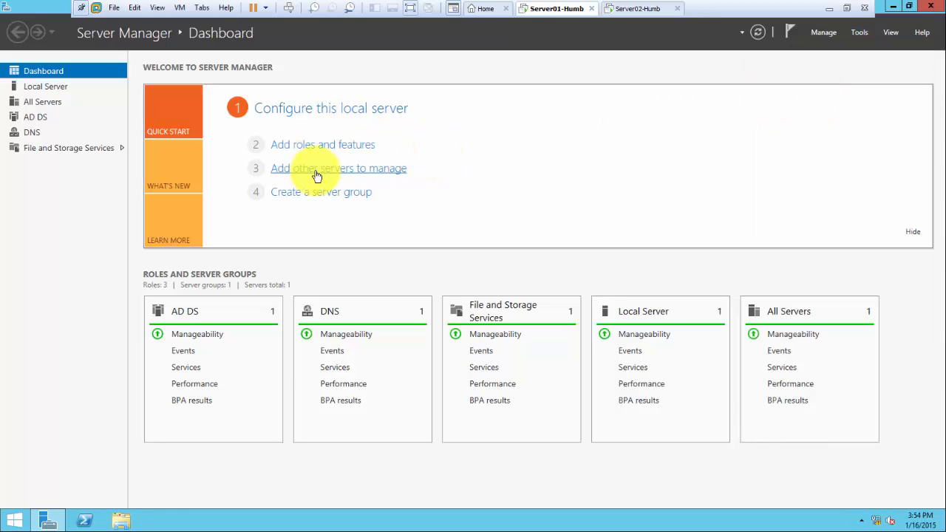
click(116, 130)
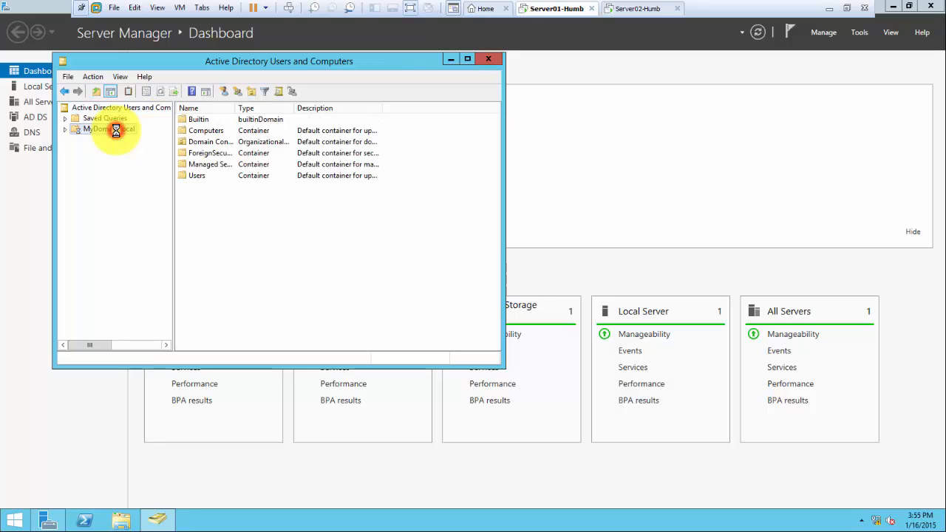
double_click(117, 130)
click(102, 193)
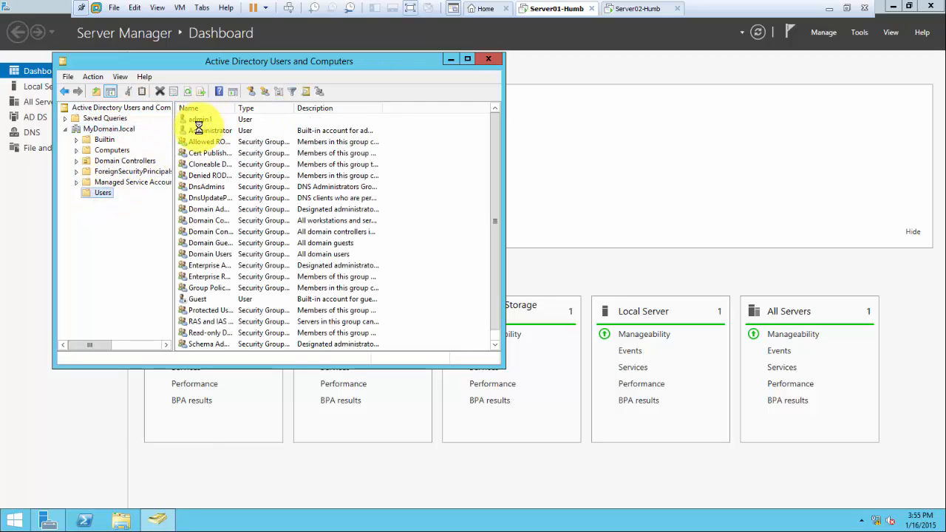
right_click(199, 131)
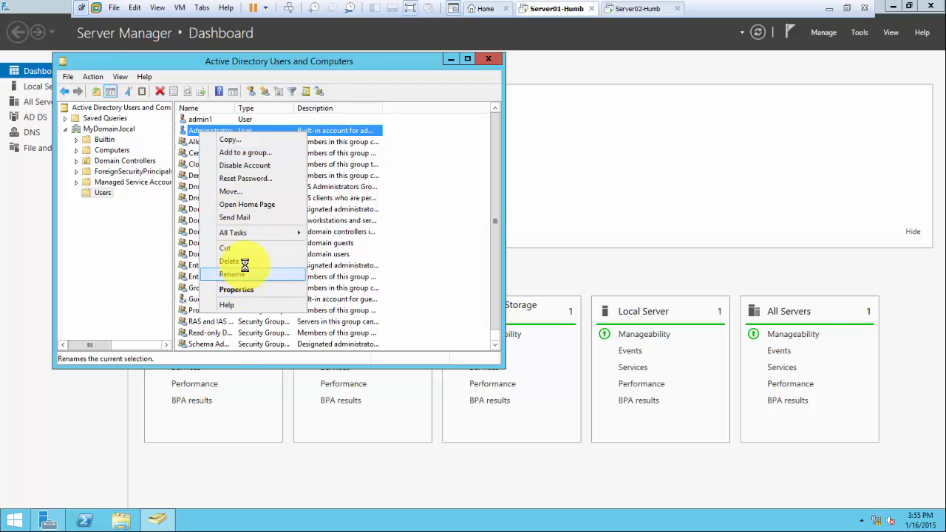
click(244, 164)
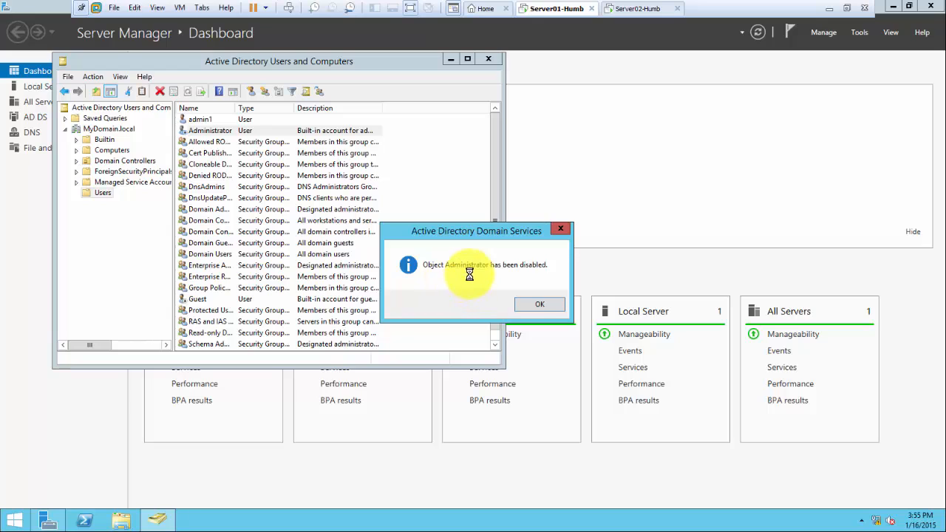
click(539, 303)
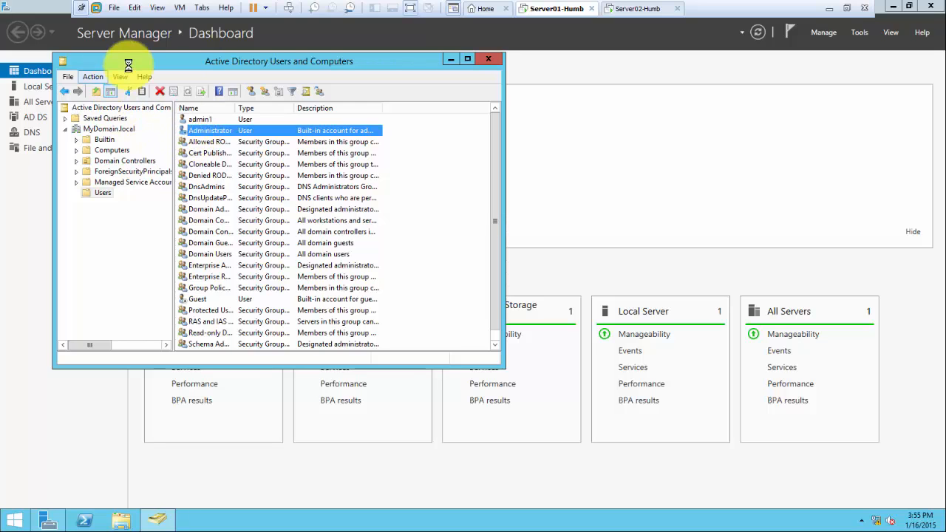
Show MyDomain.local's top-level containers, minimize Server Manager, and restore the VM to windowed mode
click(108, 128)
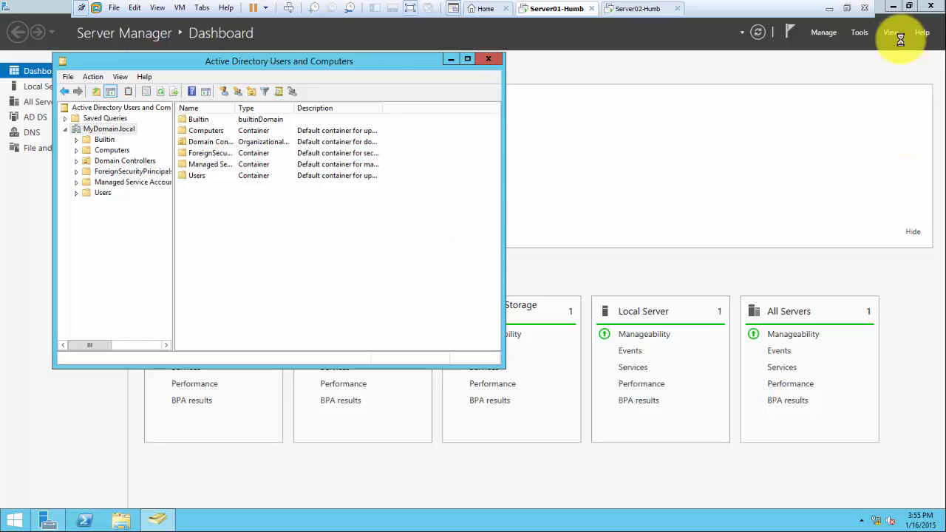
click(890, 8)
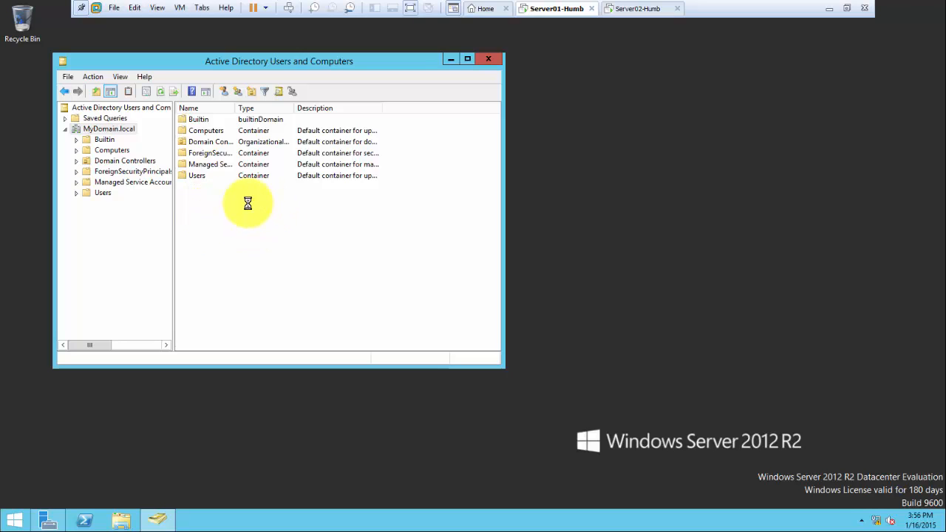
click(238, 235)
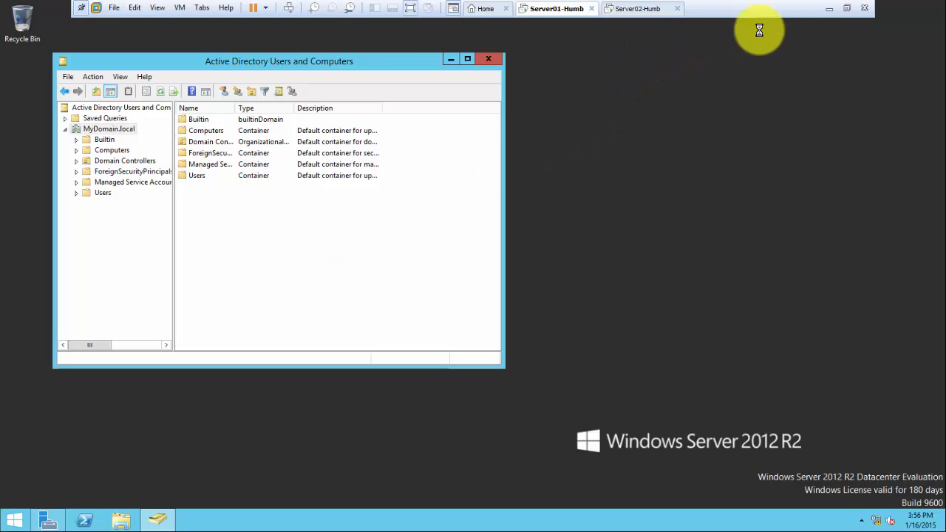
click(847, 9)
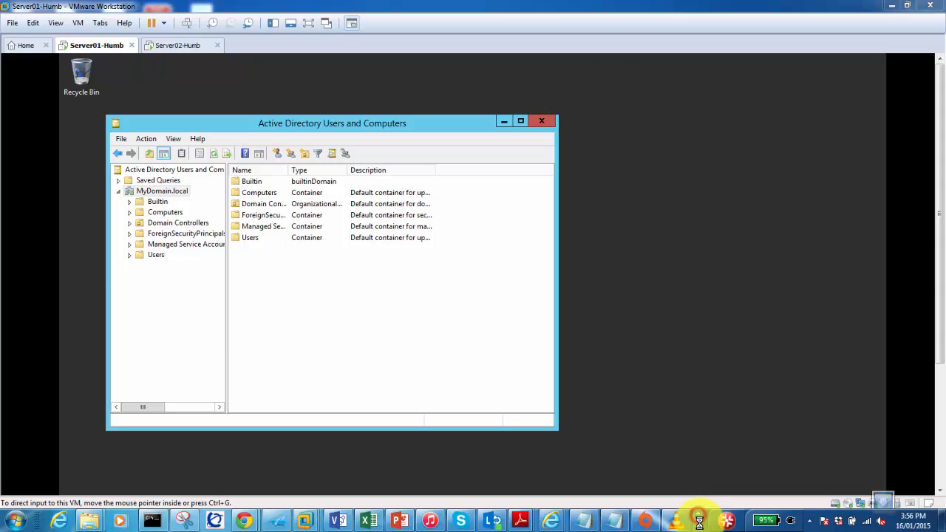
click(98, 520)
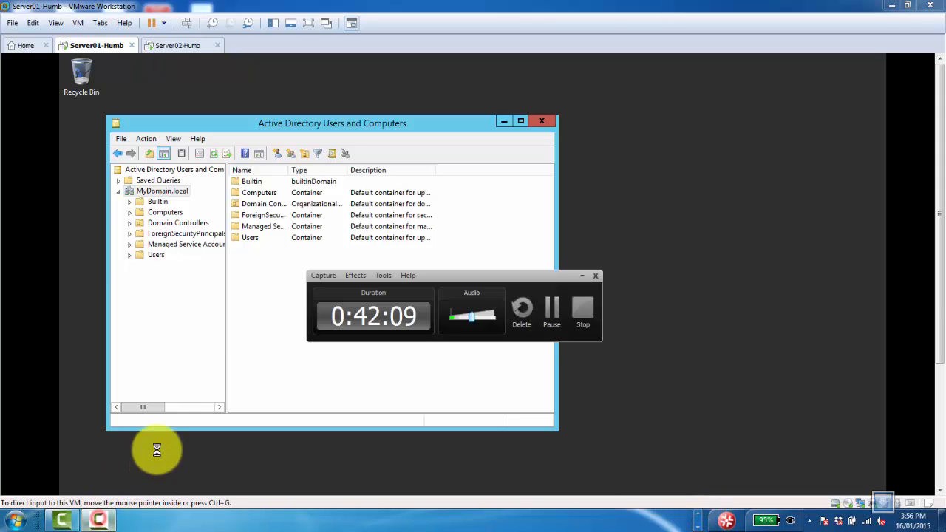